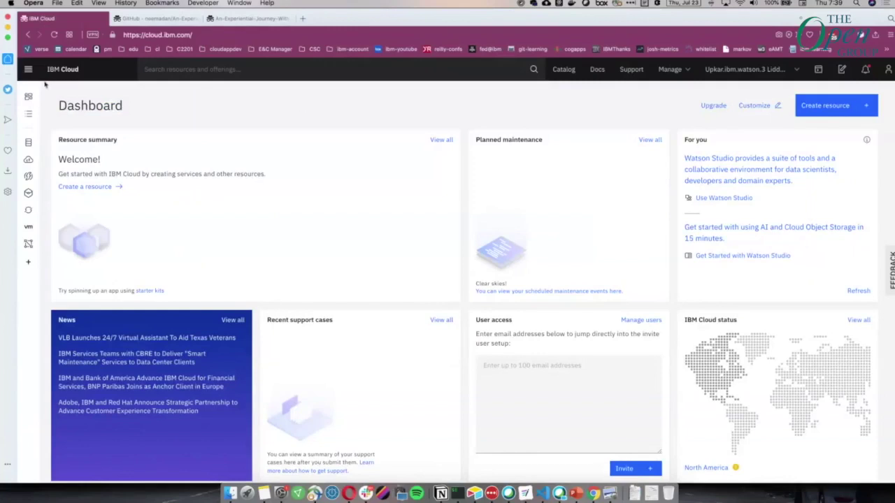
Step: Filter the IBM Cloud catalog's services to AI / Machine Learning
left_click(566, 70)
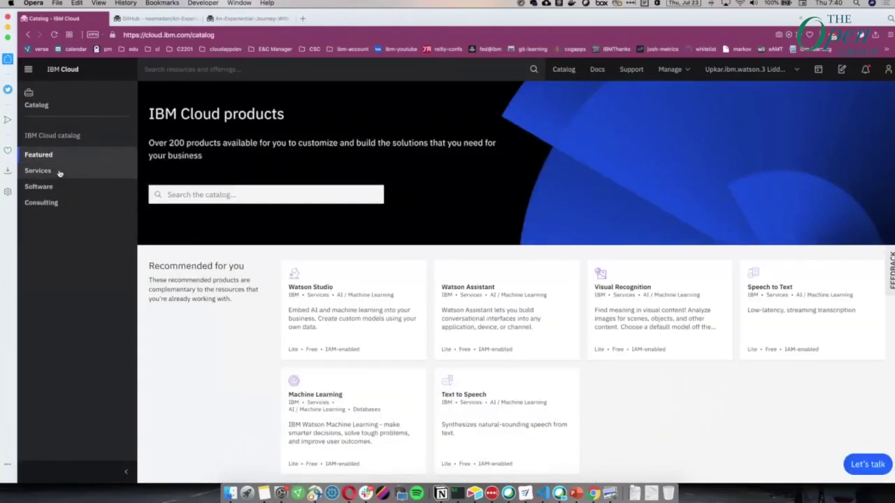
left_click(59, 173)
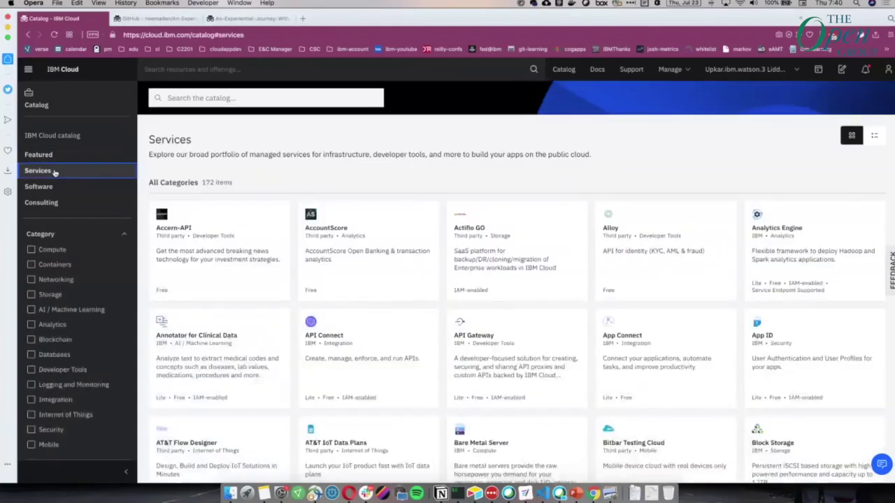
left_click(54, 309)
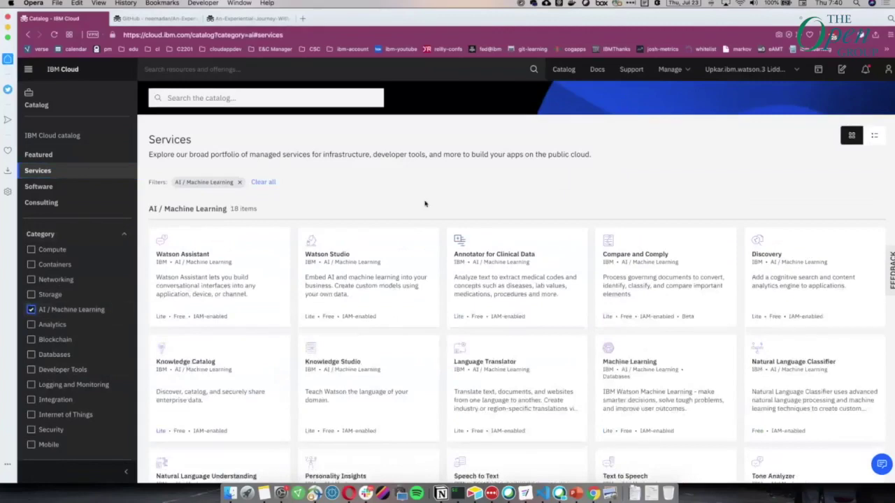
scroll(531, 331, "down", 5)
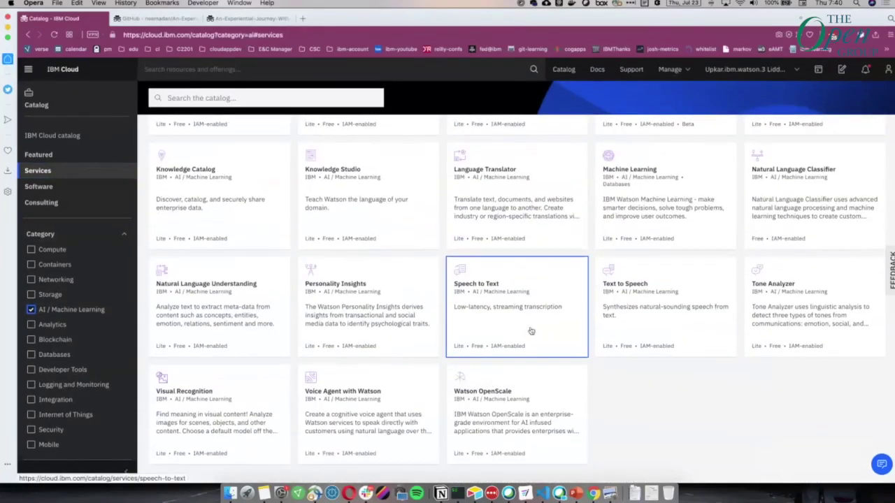
scroll(531, 331, "up", 5)
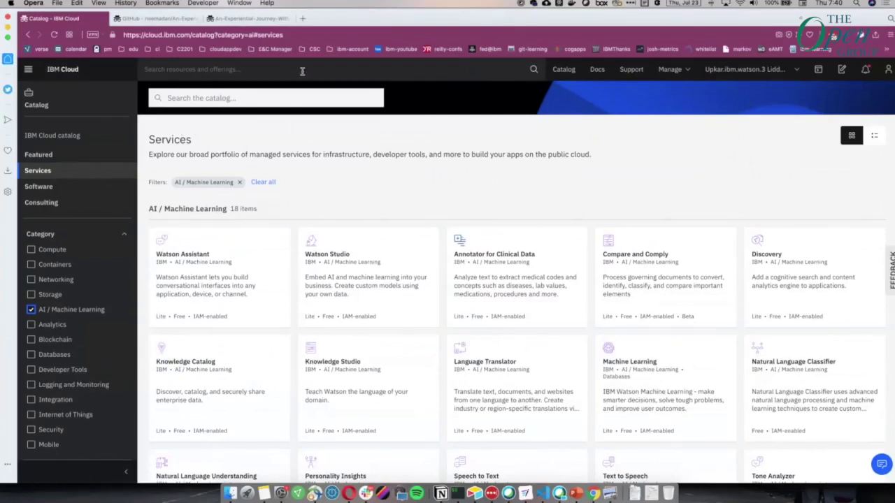
Step: Search the catalog for 'machine learning'
left_click(274, 69)
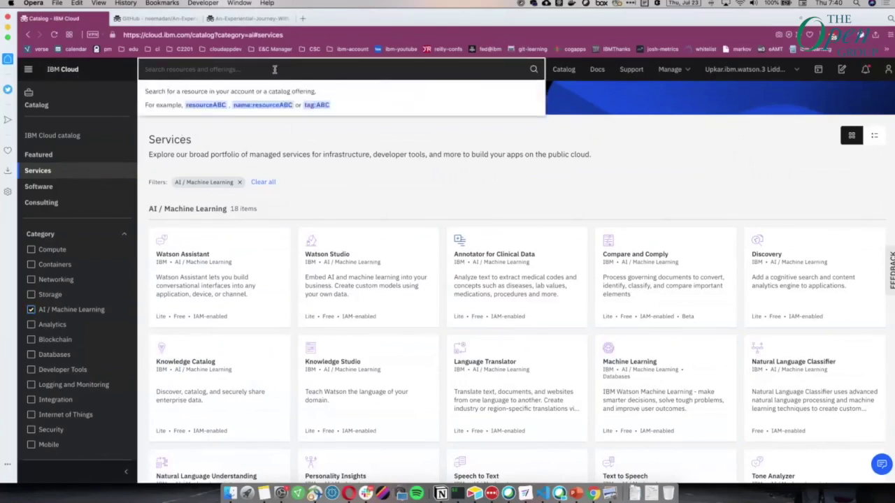
scroll(243, 70, "down", 1)
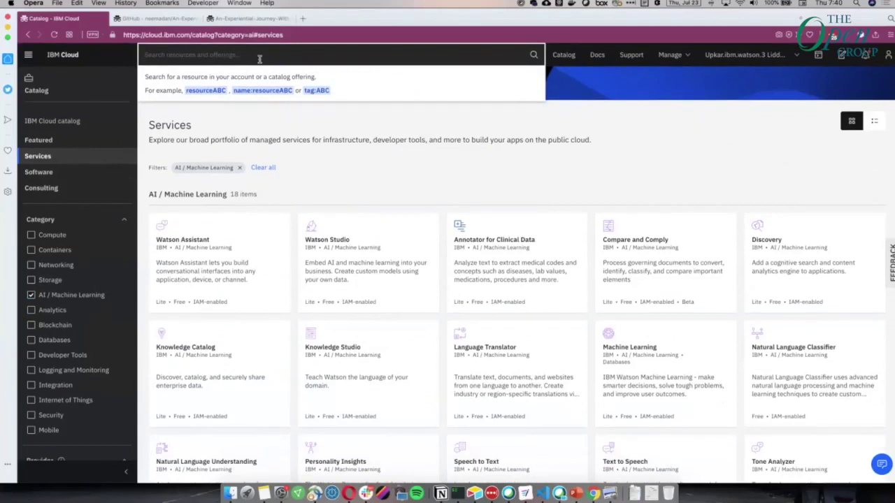
type("machine learning")
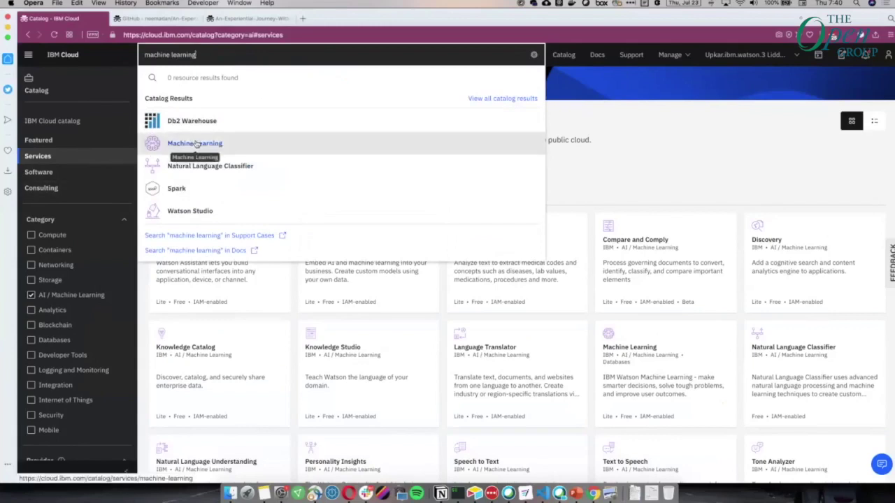
Step: Create the Lite-plan Machine Learning service in Dallas with the default name Machine Learning-6t
left_click(196, 144)
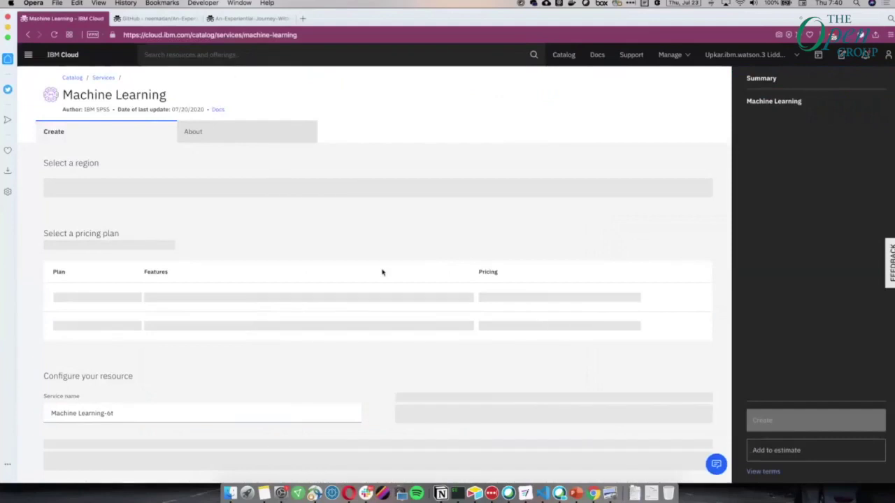
scroll(219, 226, "down", 1)
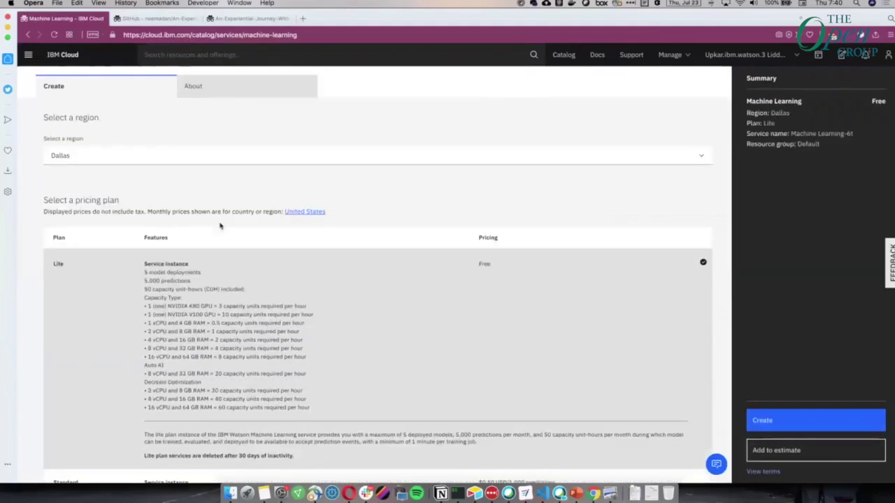
scroll(219, 226, "down", 1)
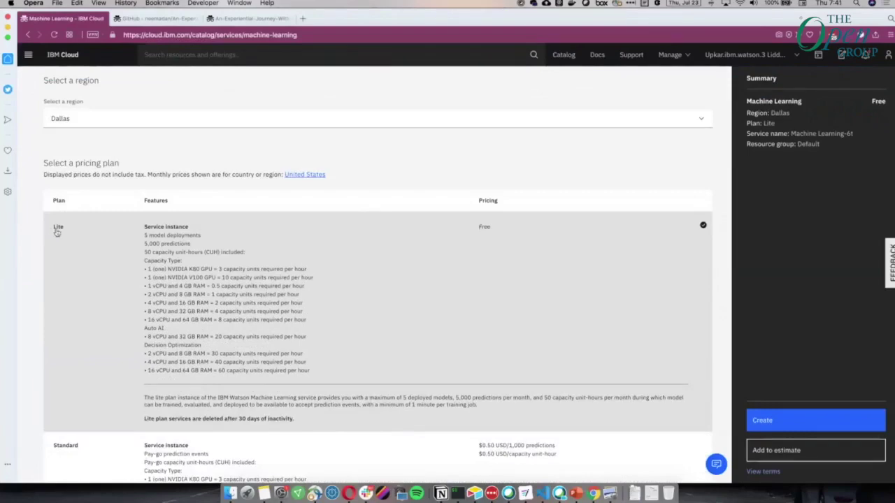
scroll(528, 238, "down", 10)
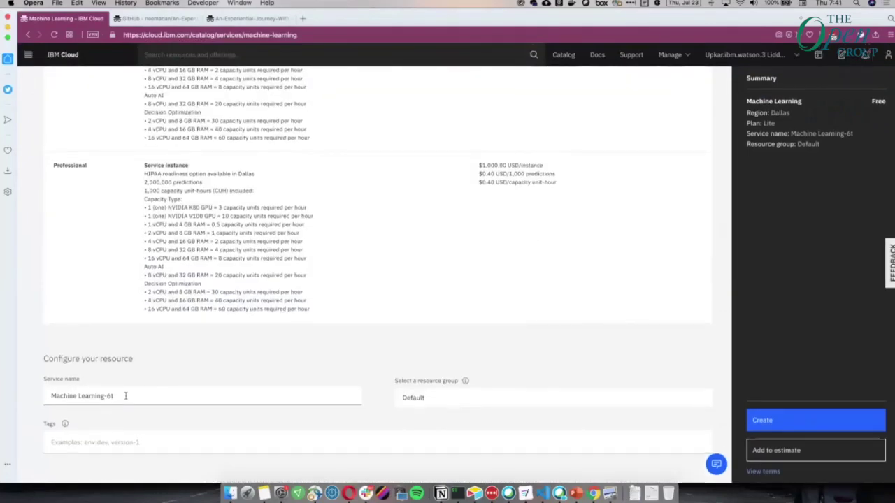
left_click_drag(126, 395, 40, 397)
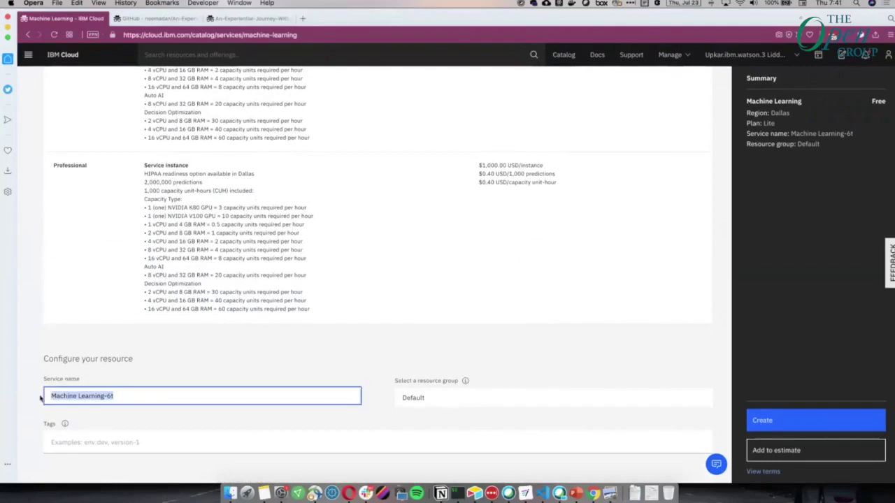
left_click(134, 399)
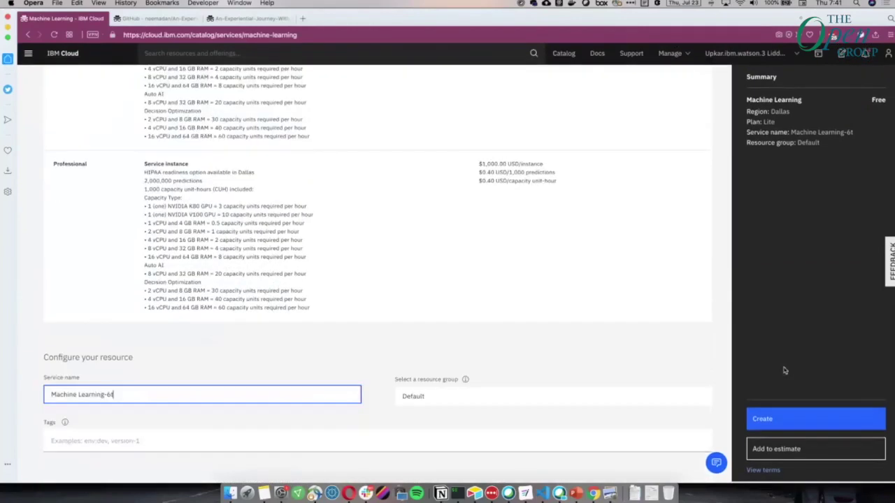
left_click(803, 428)
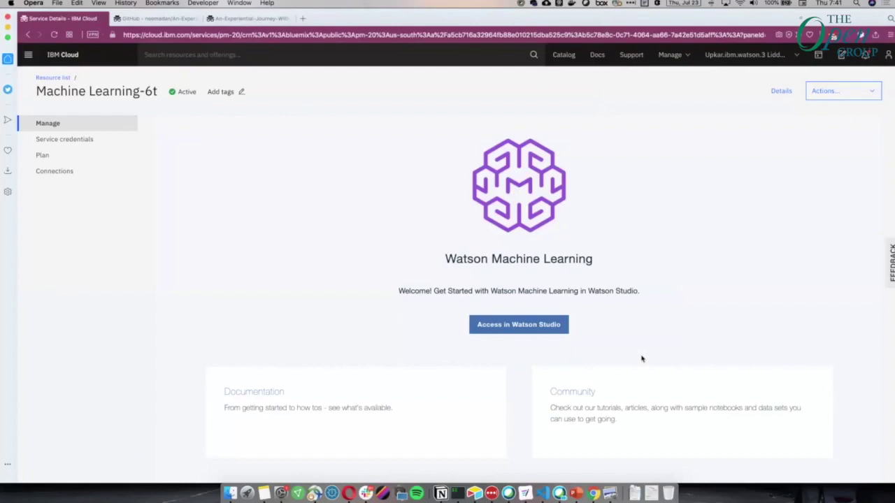
Step: Search 'cloud storage' and create Object Storage on the Lite plan as Cloud Object Storage-yx
left_click(249, 55)
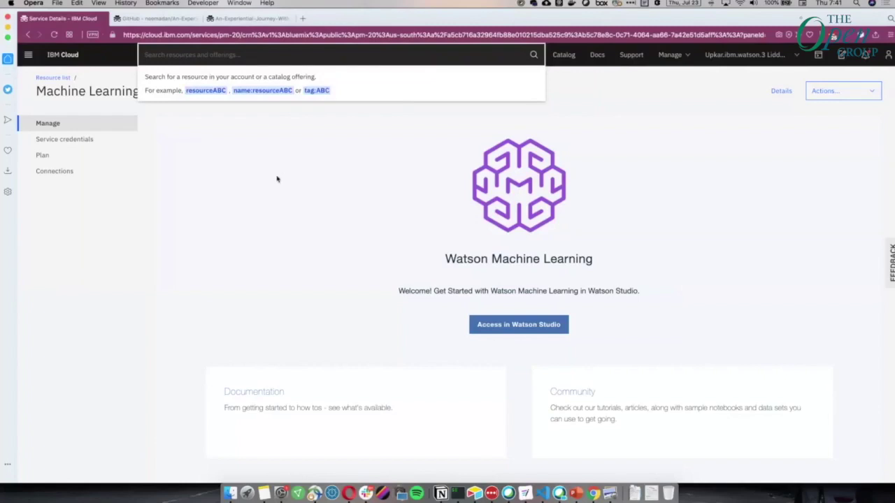
left_click(215, 54)
type("cloud storage")
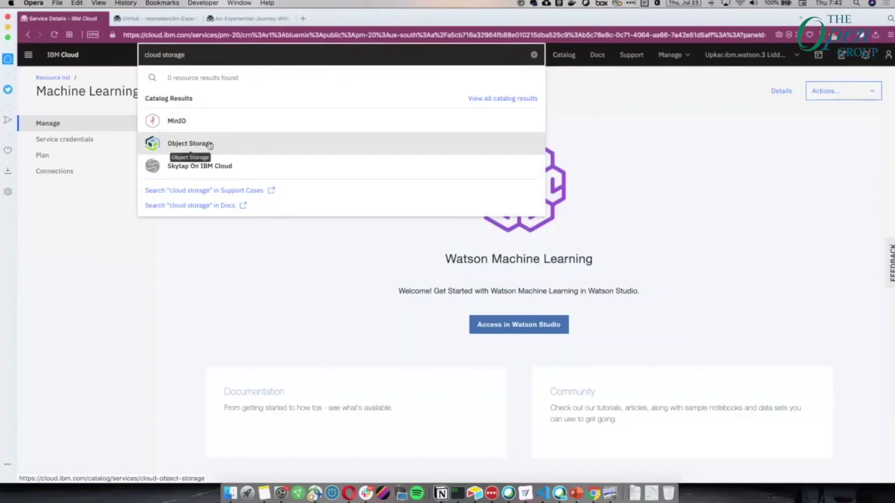
left_click(210, 144)
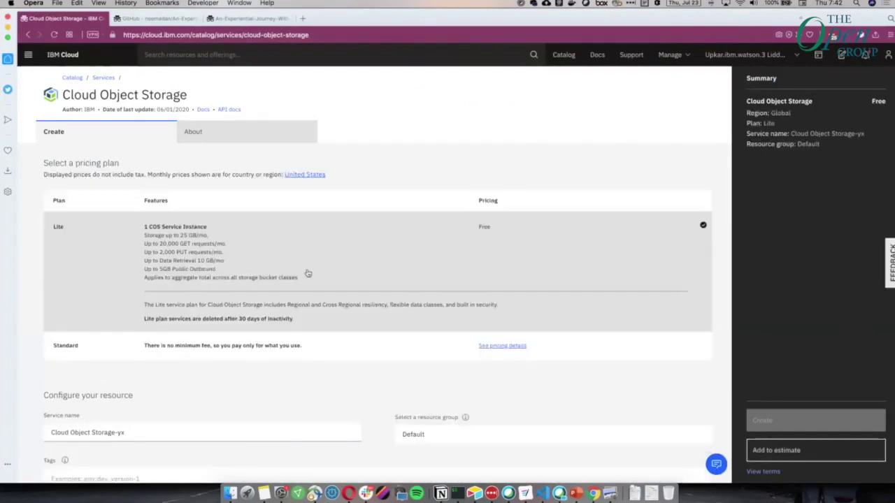
scroll(307, 273, "down", 2)
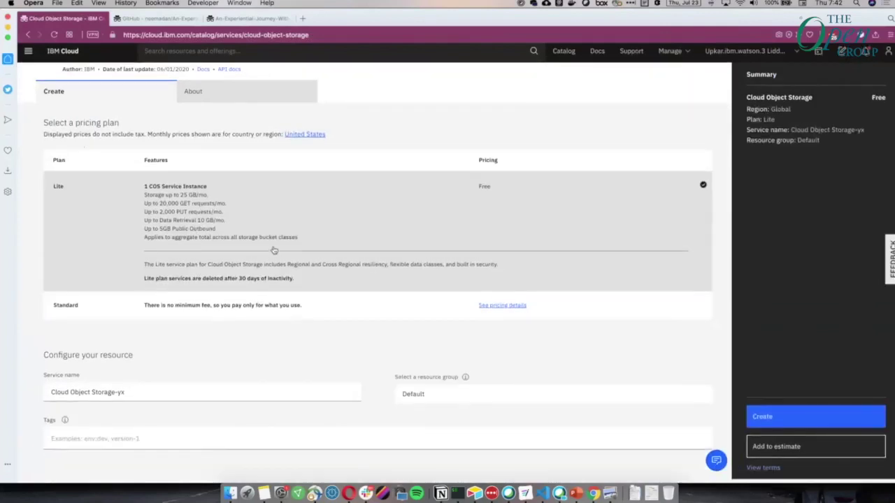
scroll(293, 294, "up", 1)
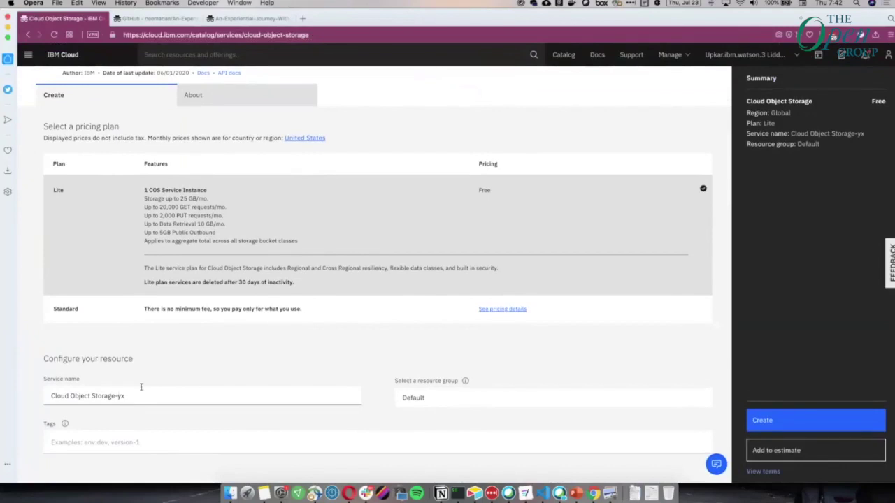
left_click(858, 421)
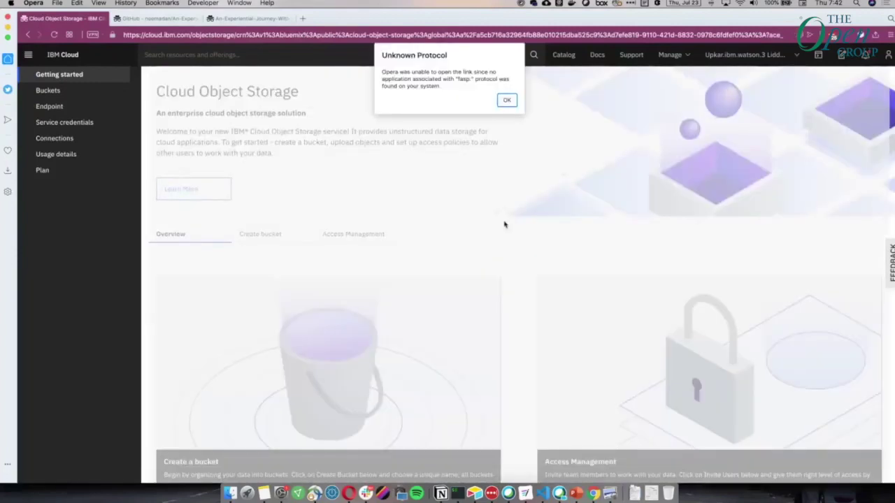
Step: Dismiss the Unknown Protocol warning and view the Resource List with both services active
left_click(506, 101)
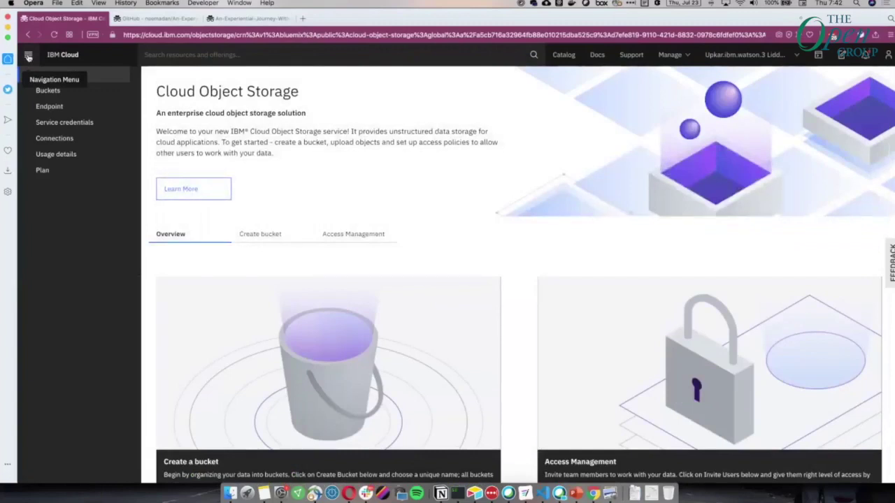
left_click(28, 56)
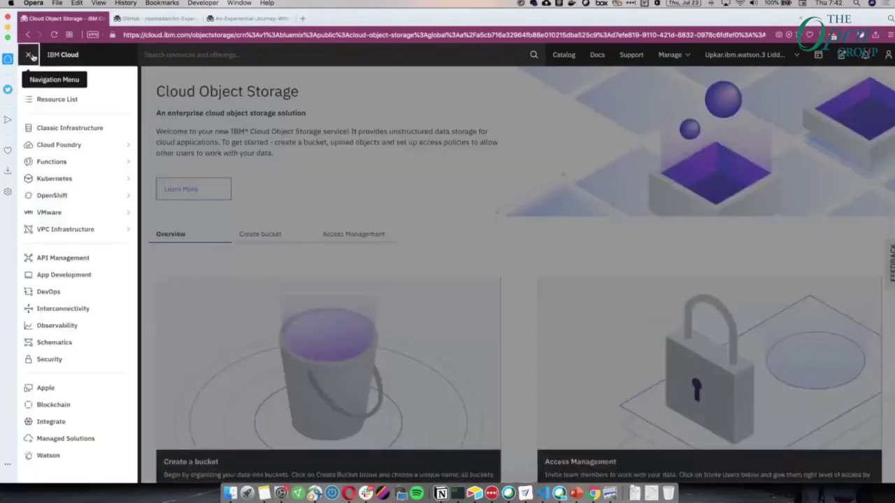
left_click(82, 104)
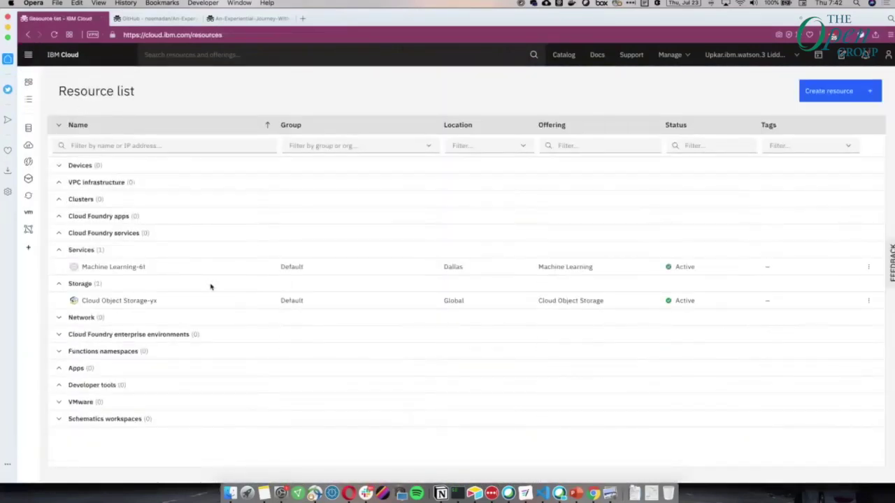
scroll(185, 290, "down", 1)
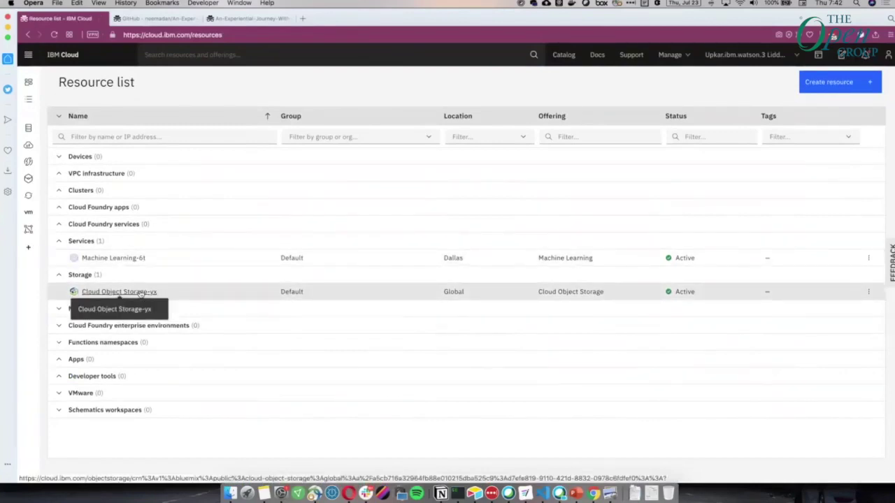
scroll(189, 248, "up", 1)
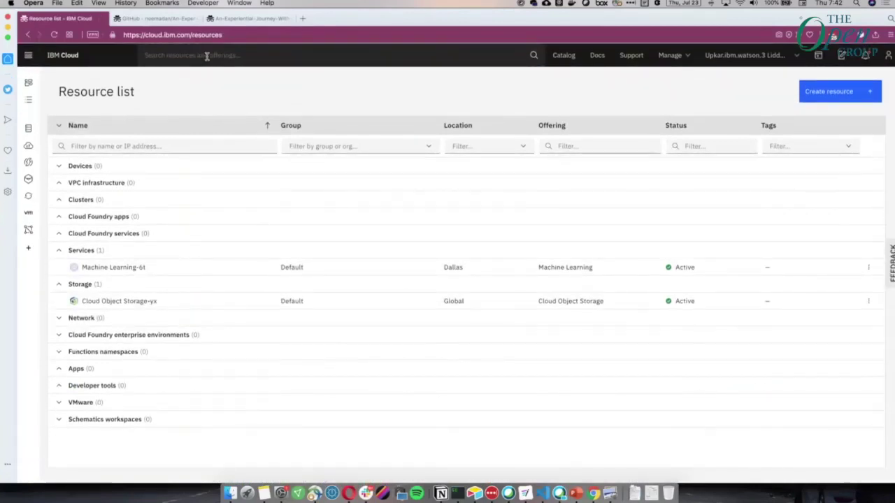
Step: Search 'watson studio' and create the Lite-plan Watson Studio-gh service in Dallas
left_click(206, 56)
type("waton")
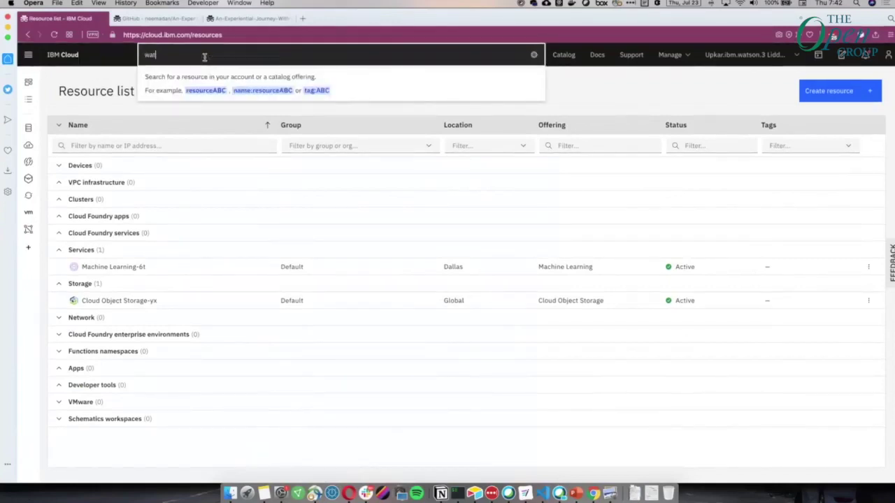
key("BackSpace")
key("BackSpace")
type("son s")
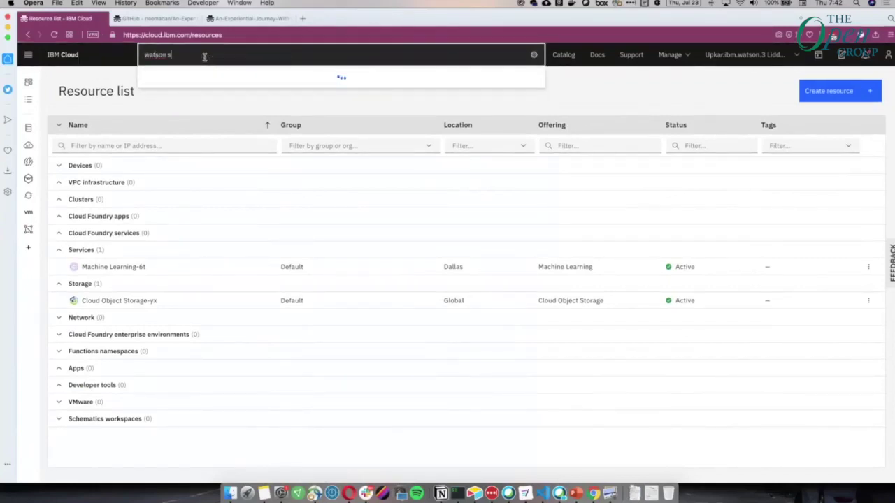
type("tudio")
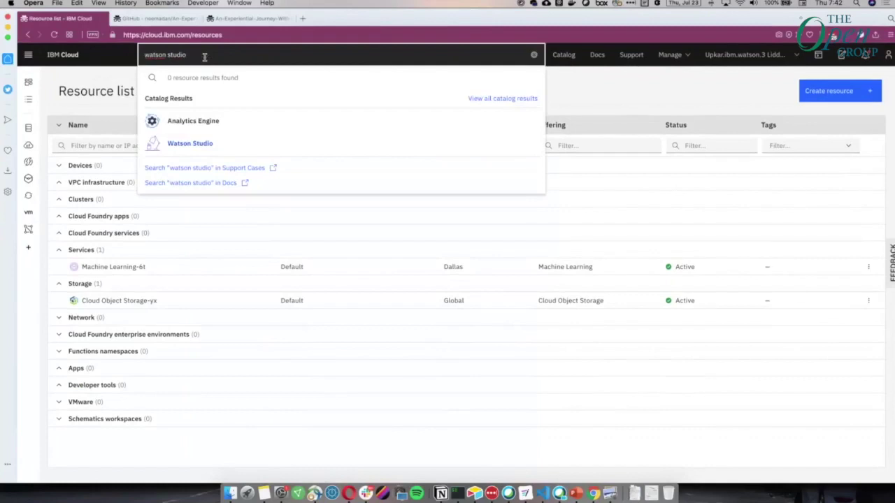
left_click(197, 144)
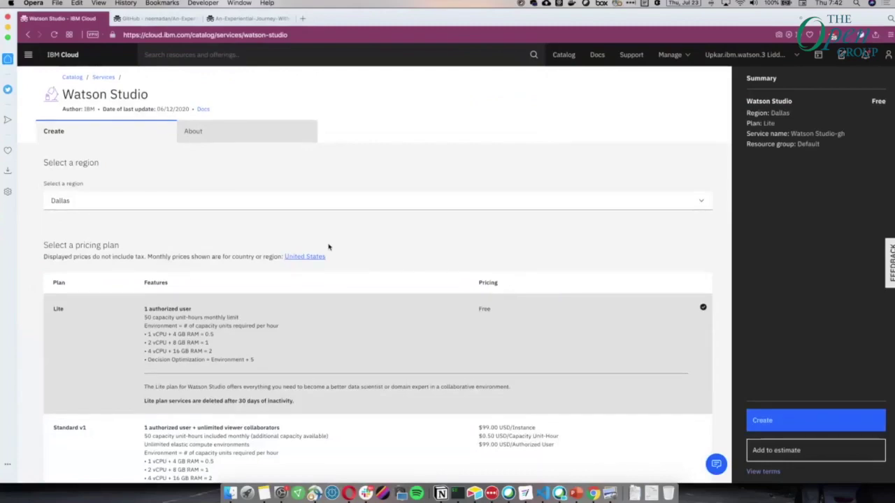
scroll(329, 247, "down", 2)
scroll(209, 279, "down", 10)
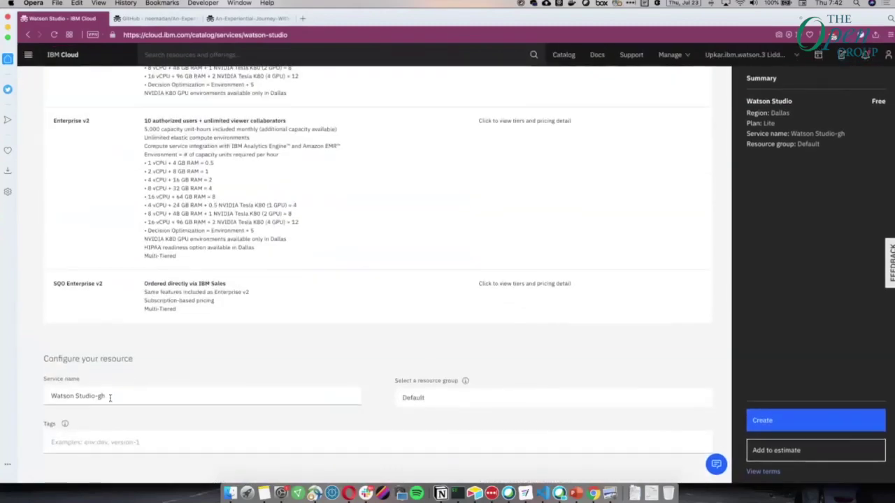
left_click(790, 421)
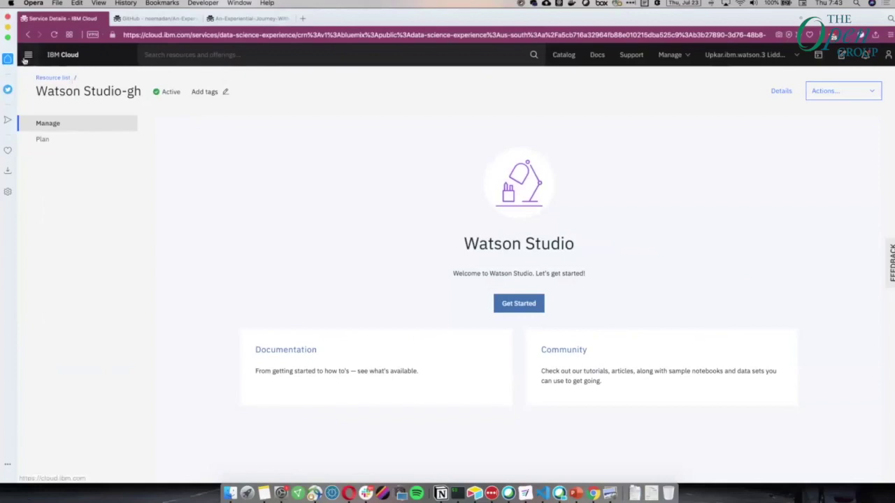
Step: Show the Resource List with all three services active, back in the browser
left_click(27, 56)
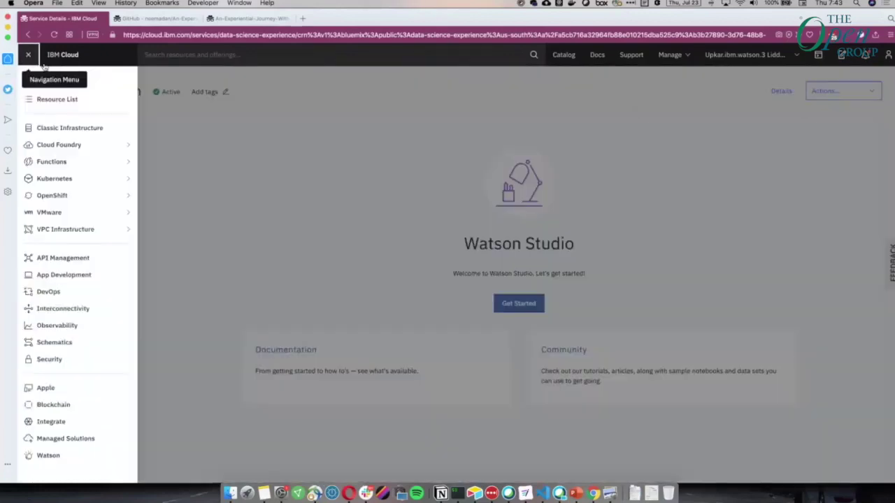
left_click(82, 102)
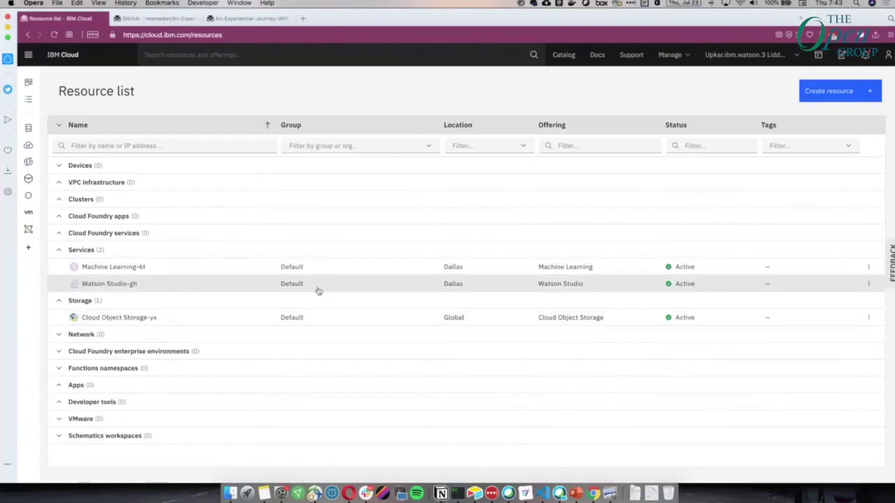
key("super+Tab")
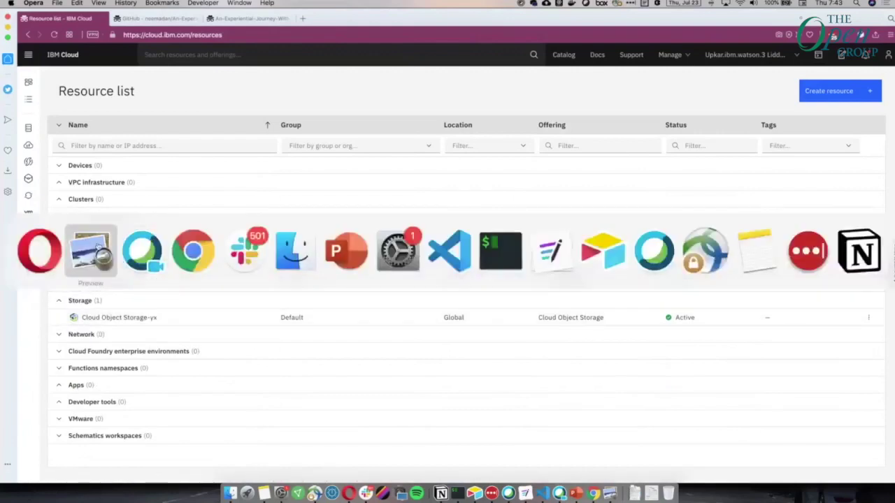
left_click(59, 254)
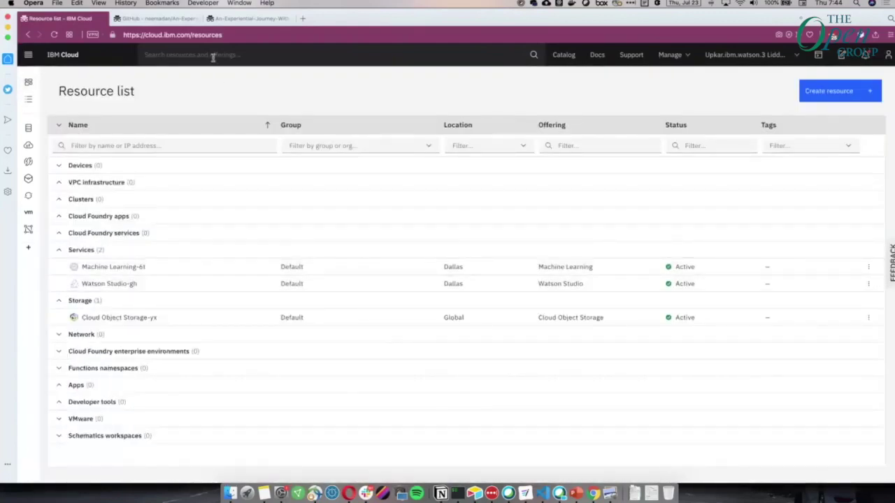
Step: Search 'watson studio' and open the Watson Studio-gh resource's details page
left_click(213, 58)
type("w")
type("atson s")
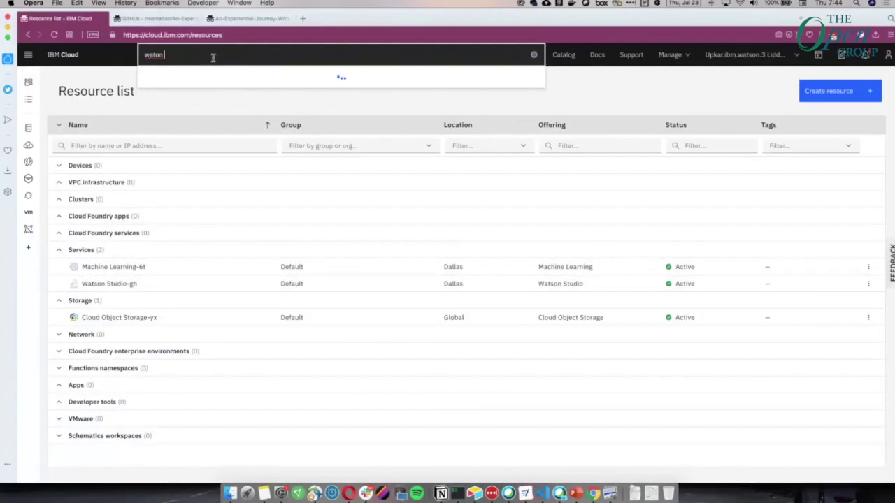
type("tudio")
key("BackSpace")
key("BackSpace")
type("udio")
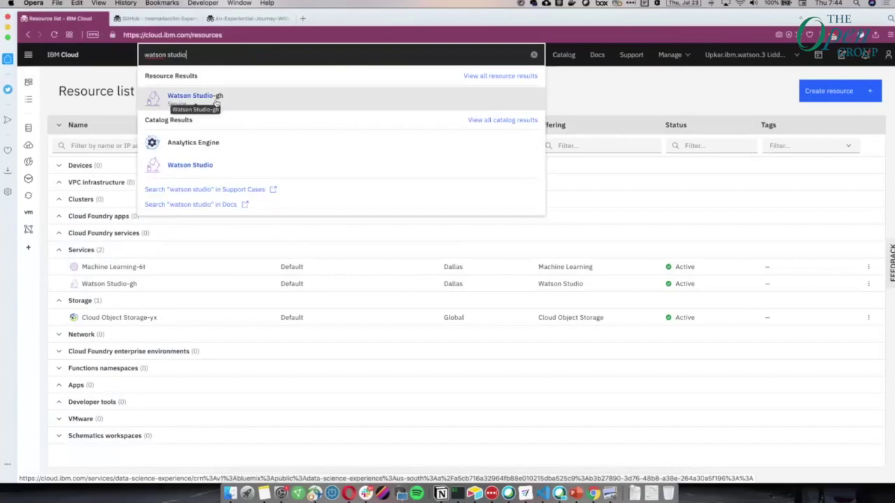
left_click(195, 95)
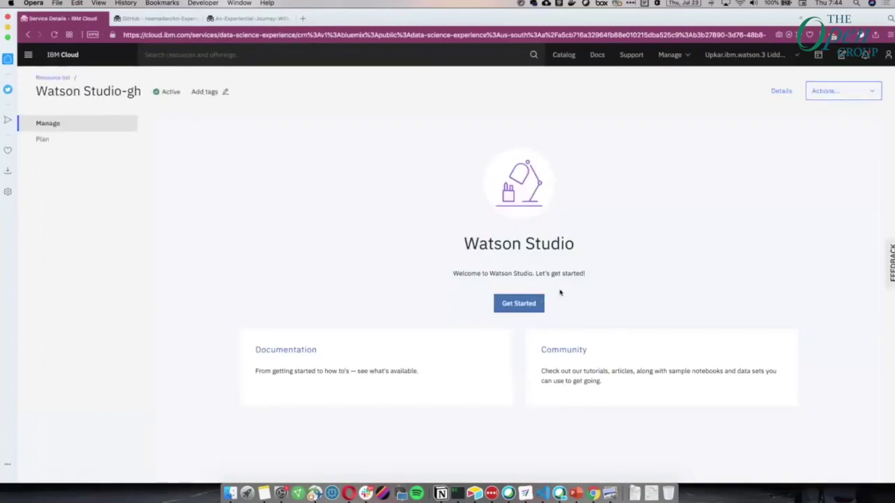
Step: Launch Watson Studio via Get Started and zoom its home dashboard to 110%
left_click(516, 310)
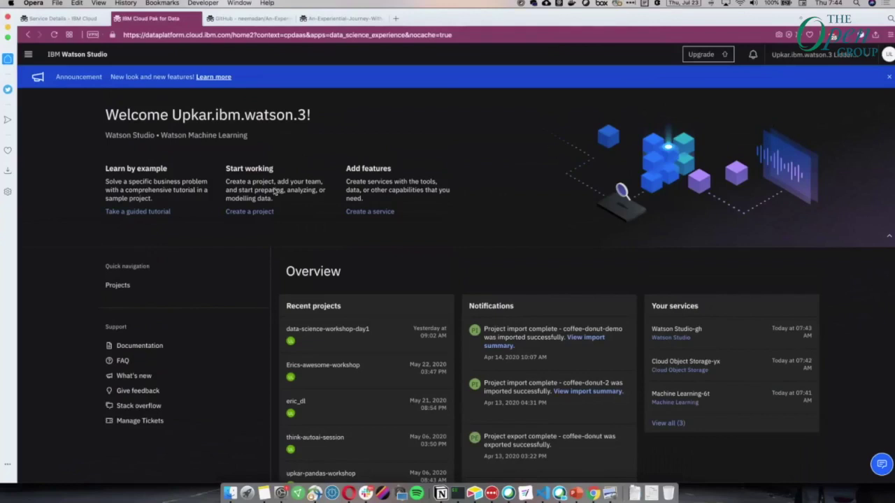
scroll(242, 357, "down", 3)
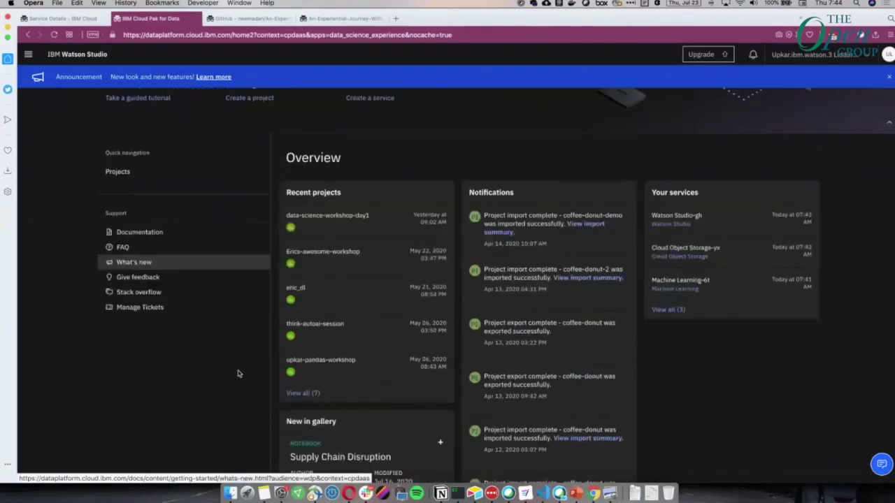
scroll(238, 374, "up", 3)
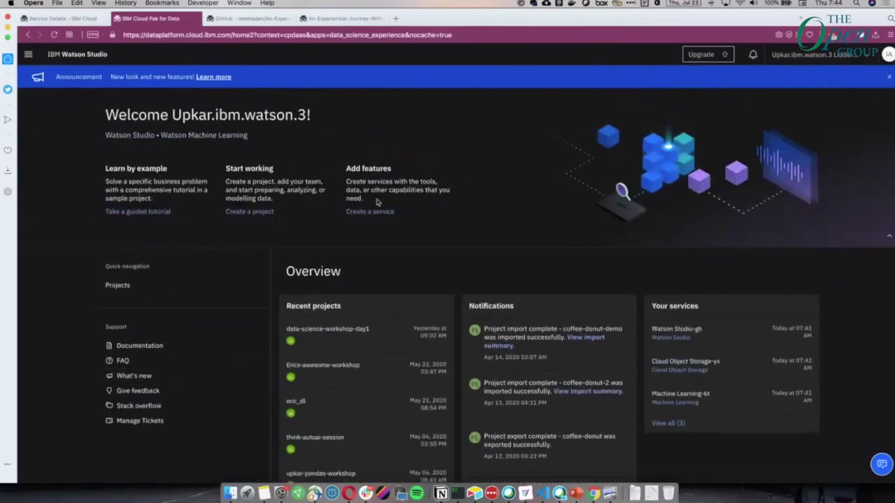
scroll(360, 293, "down", 3)
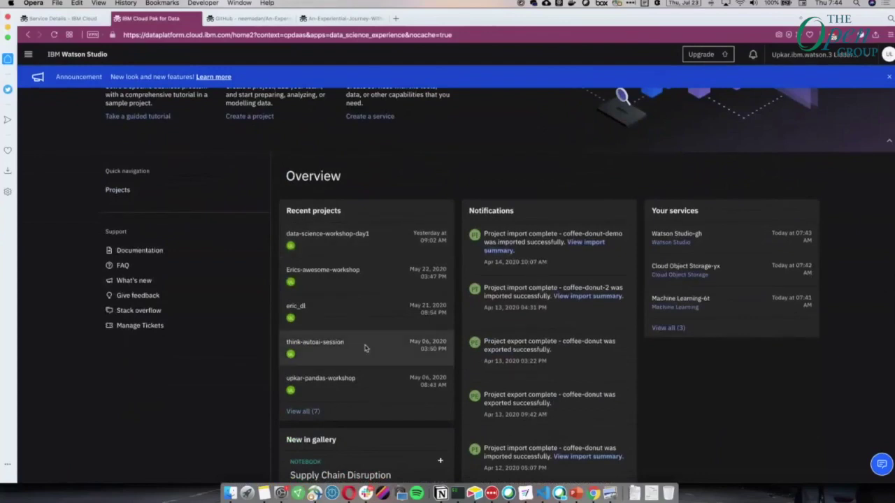
scroll(402, 172, "up", 3)
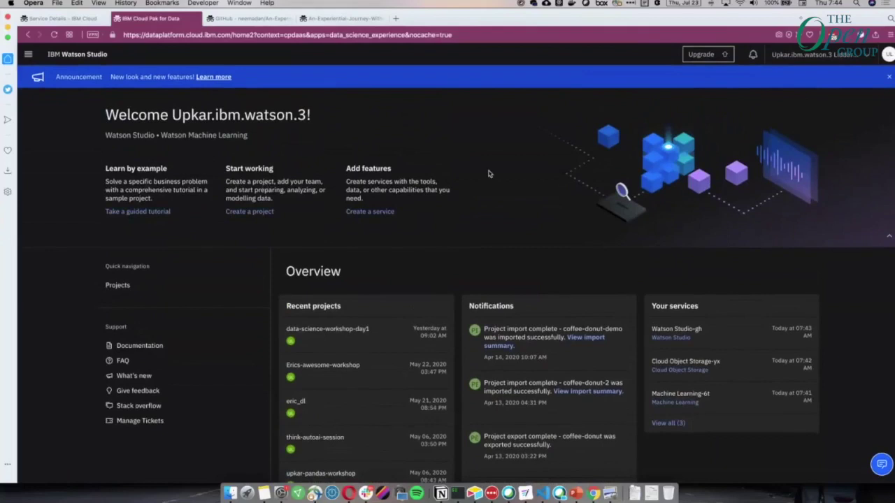
key("super+equal")
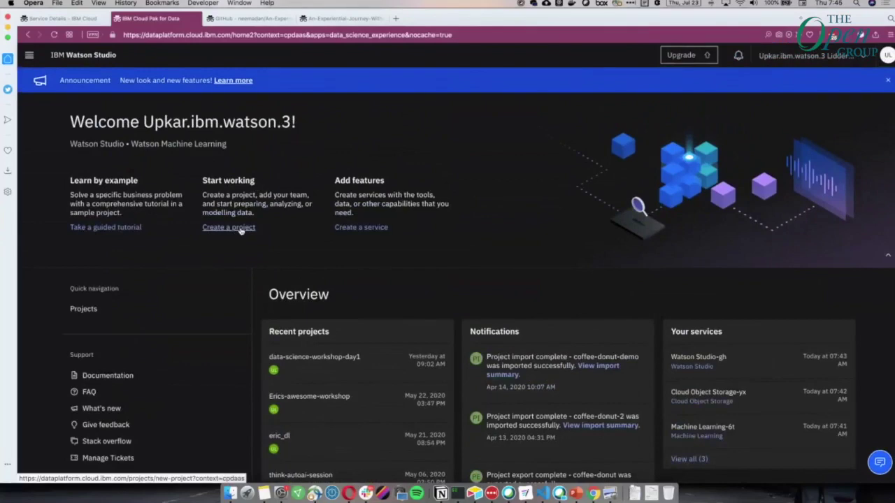
scroll(314, 280, "down", 2)
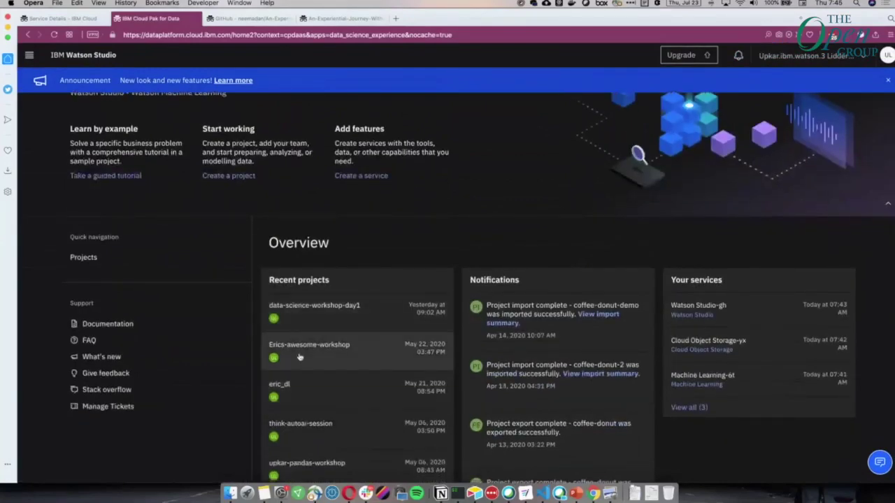
scroll(280, 226, "up", 1)
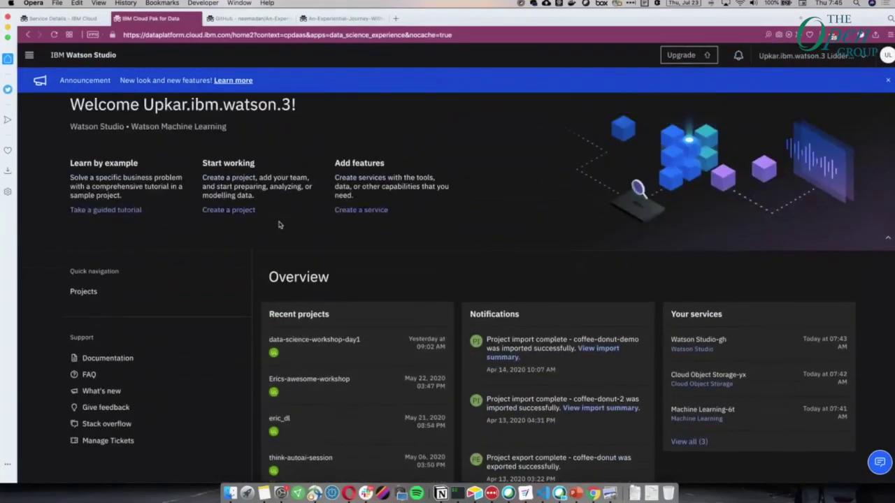
Step: Create an empty project named 'data science workshop day 2' using Cloud Object Storage-yx
left_click(229, 211)
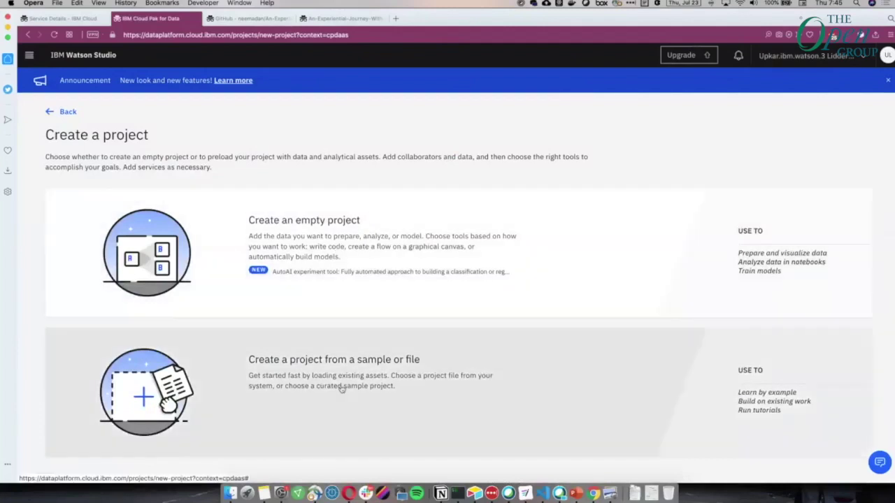
left_click(383, 247)
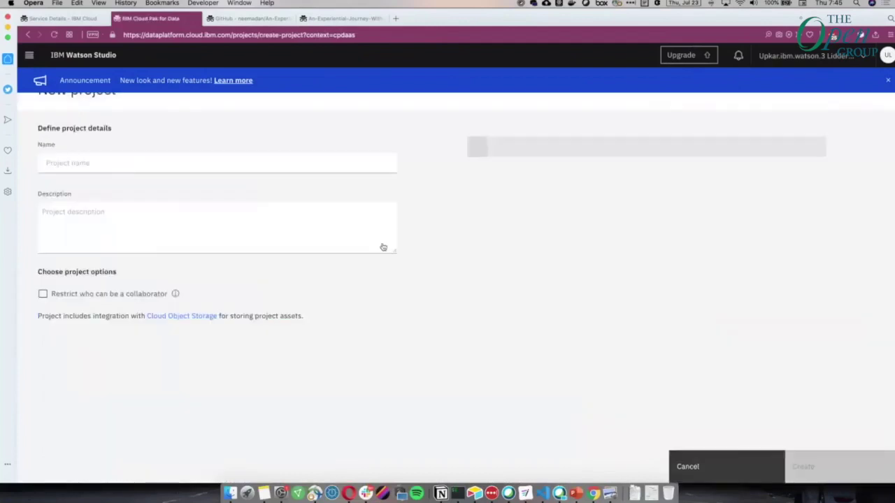
left_click(269, 162)
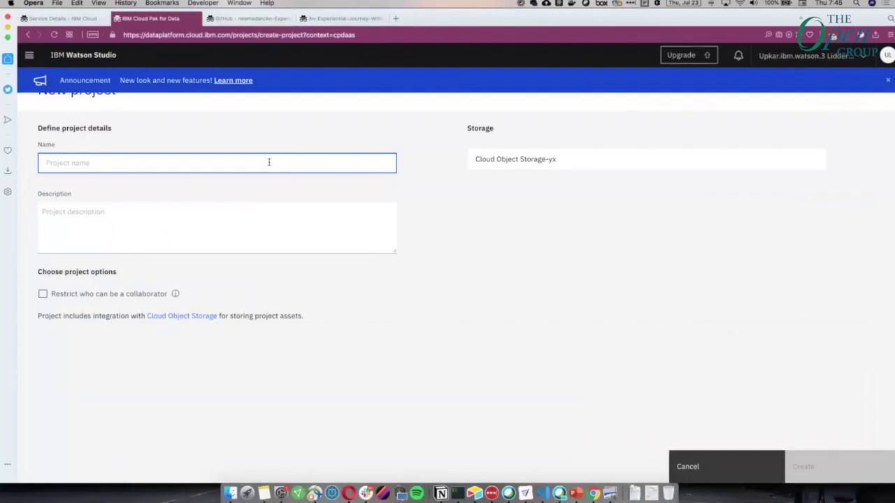
type("data science workshop day 3")
key("BackSpace")
type("2")
left_click(559, 175)
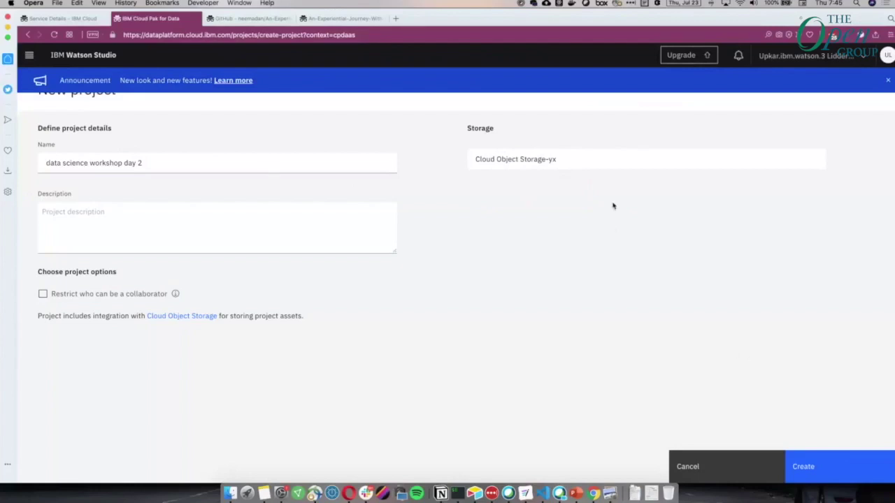
left_click(821, 462)
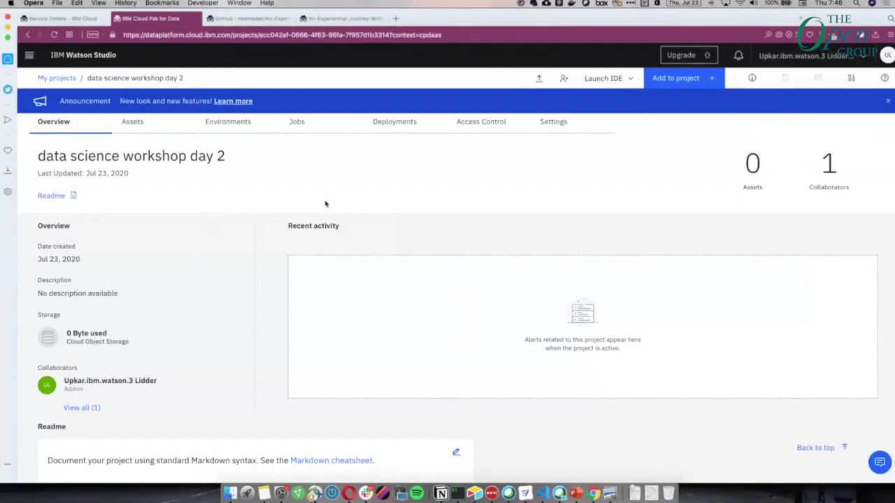
Step: From the project's Assets, choose the Notebook asset type to reach the New notebook form
left_click(152, 132)
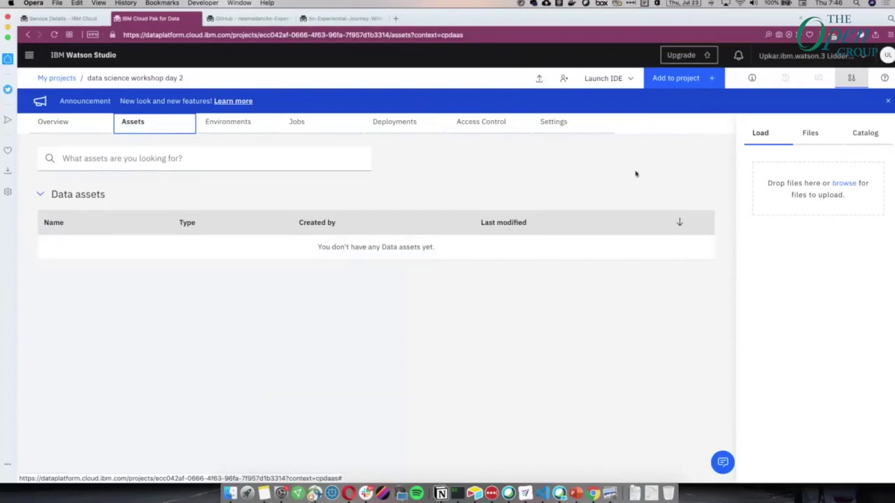
left_click(687, 81)
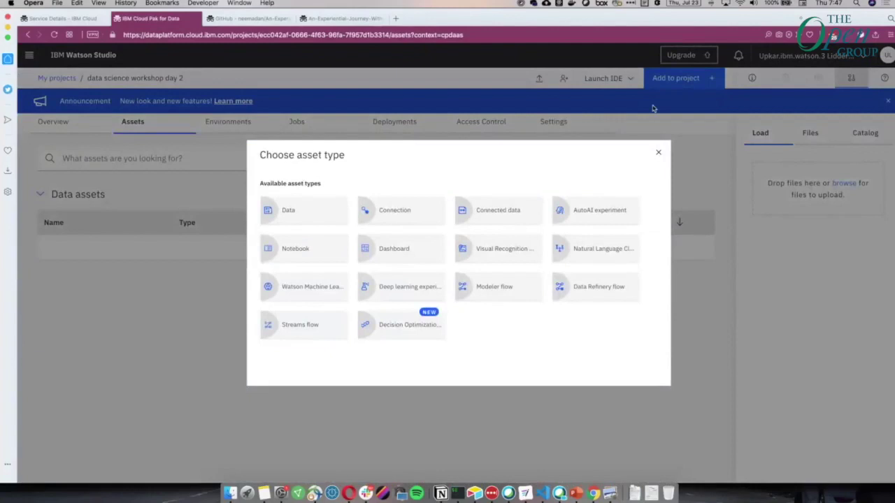
left_click(658, 154)
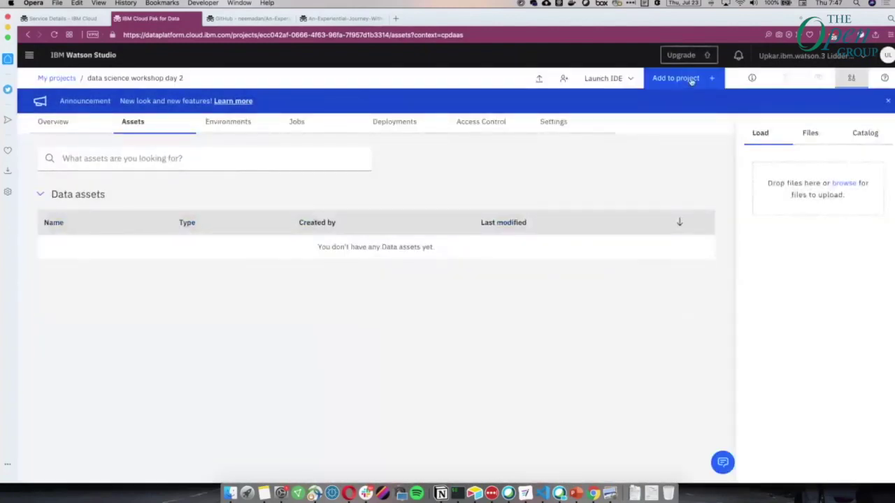
left_click(694, 80)
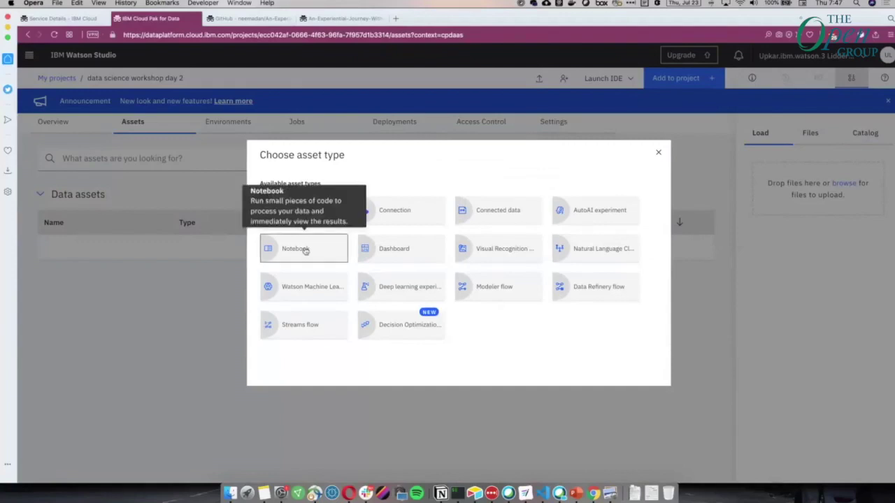
left_click(305, 250)
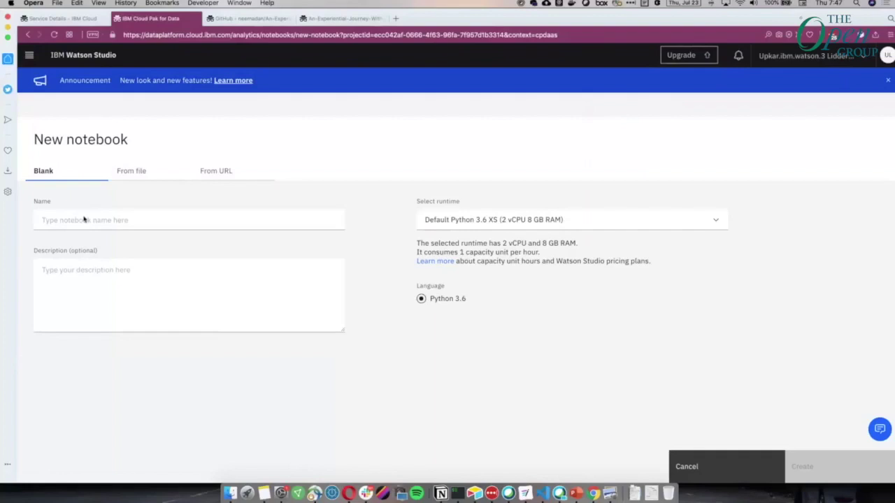
Step: Set the notebook source to From URL, keep Python 3.6 XS, and paste the GitHub notebook URL
left_click(132, 174)
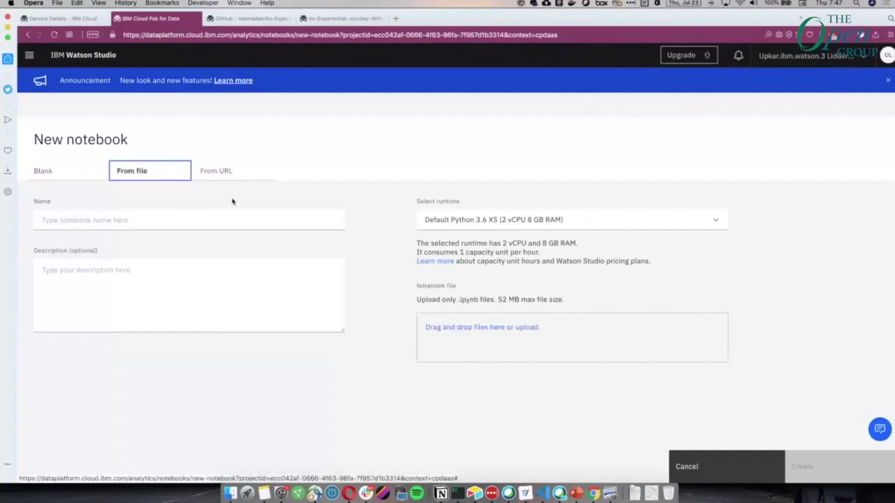
left_click(224, 174)
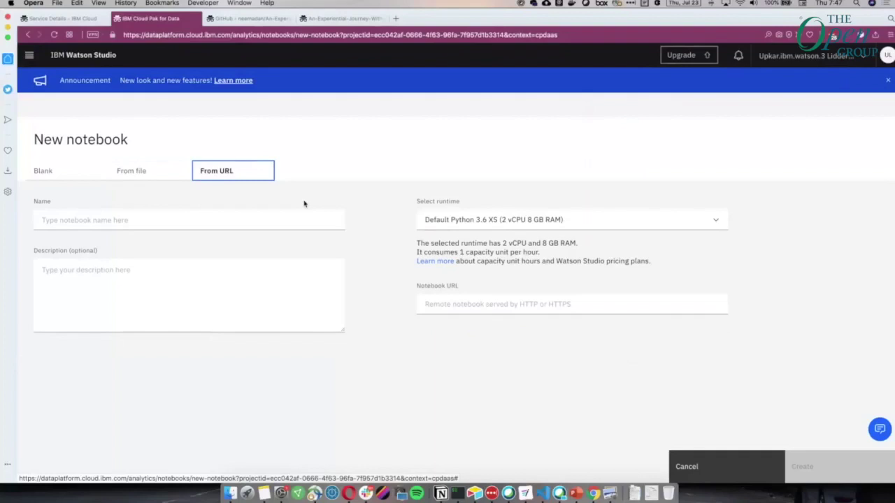
left_click(528, 220)
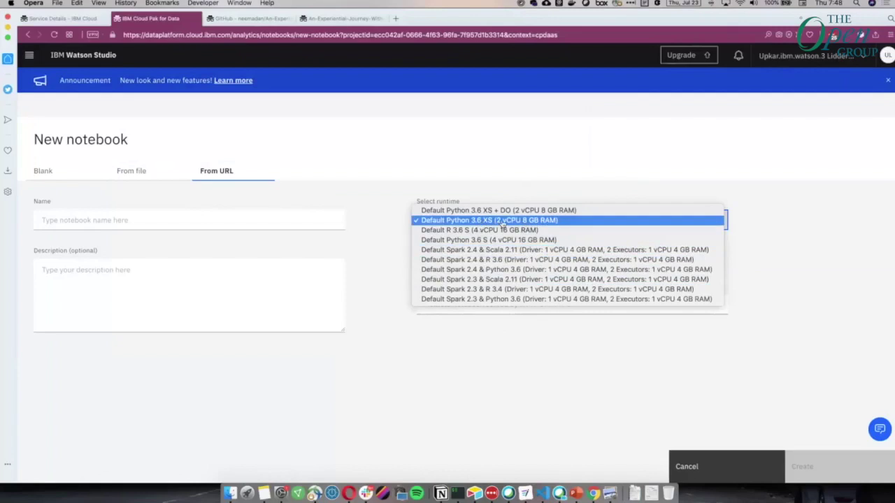
left_click(502, 221)
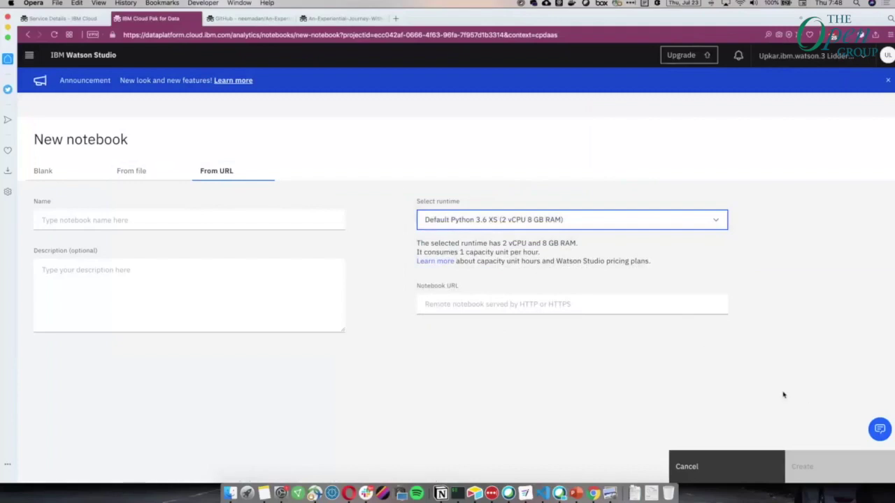
left_click(371, 235)
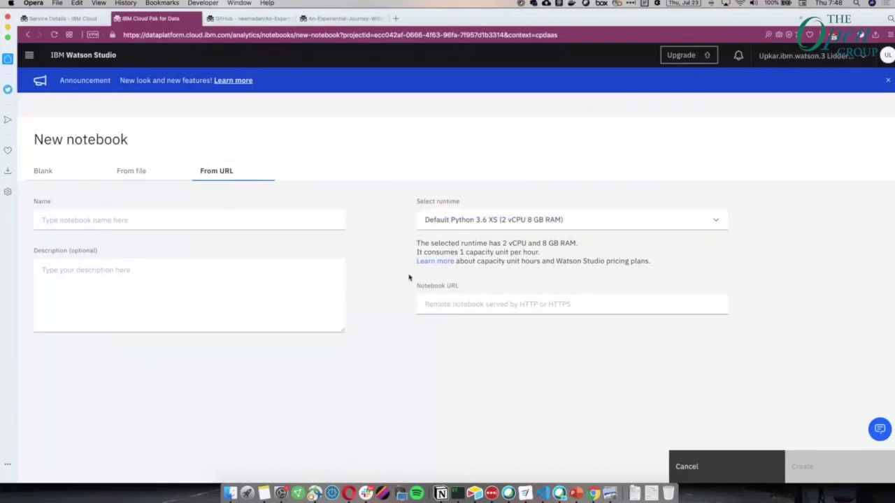
left_click(456, 310)
key("super+v")
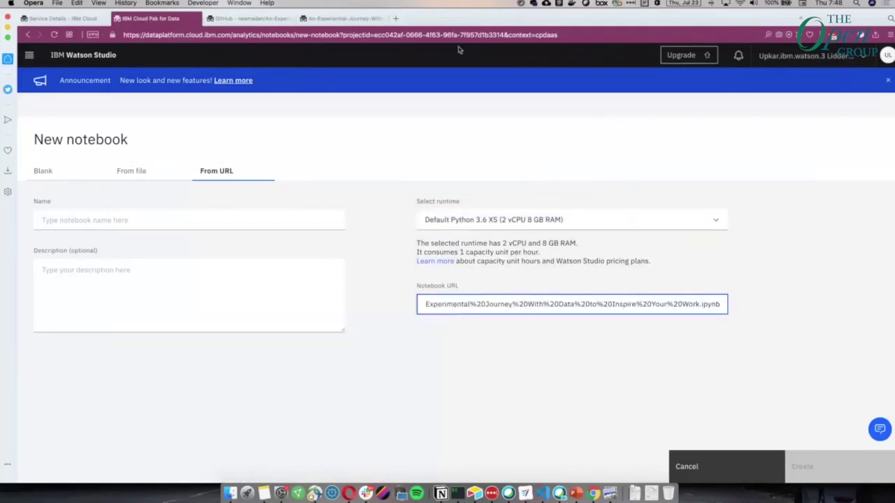
Step: Open the 'An Experimental Journey With Data' notebook on GitHub in a new tab, skim it, then return
key("super+t")
type("https://github.com/neemadan/An-Experiential-Journey-With-Data-to-Inspire-Your-Work/blob/master/An%20Experimental%20Journey%20With%20Data%20to%20Inspire%20Your%20Work.ipynb")
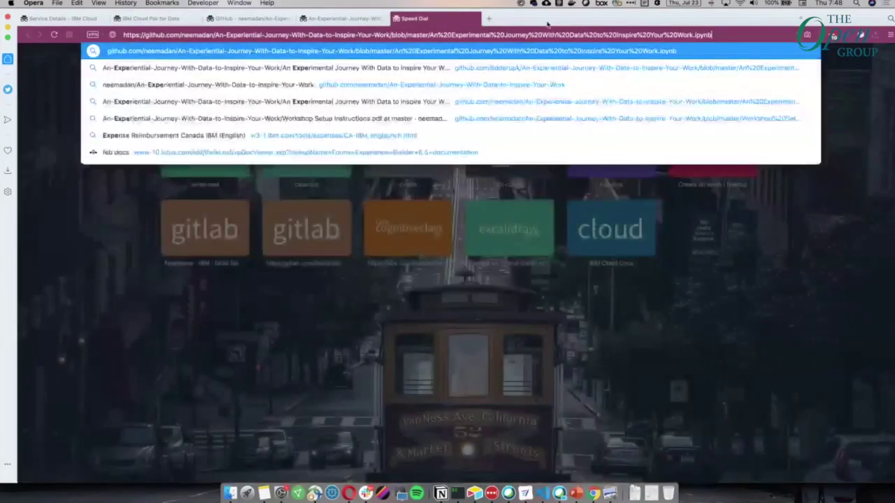
key("Return")
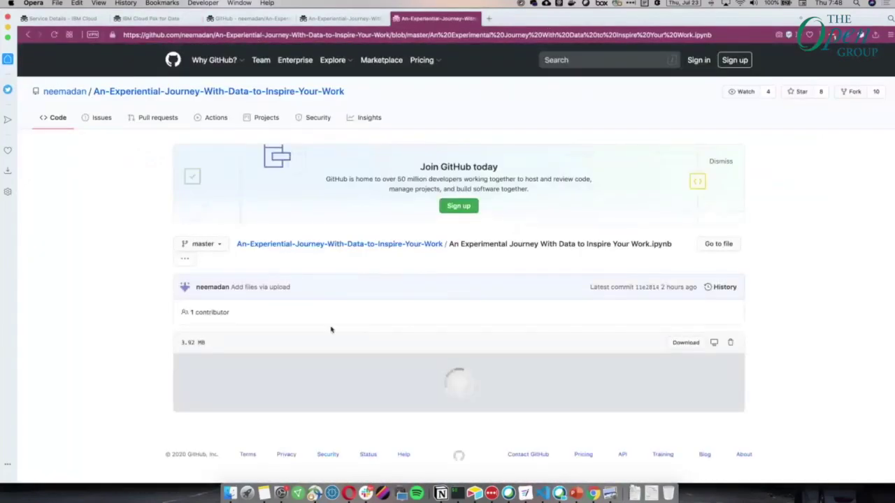
scroll(332, 330, "down", 10)
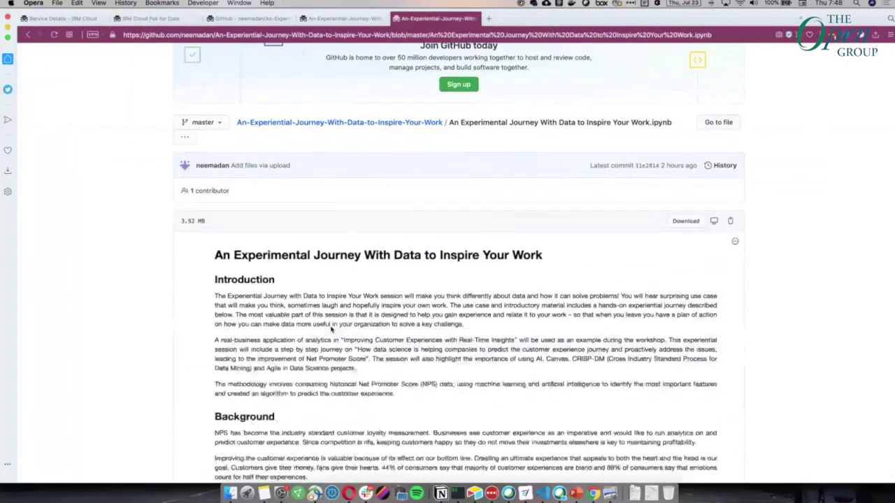
scroll(332, 329, "down", 20)
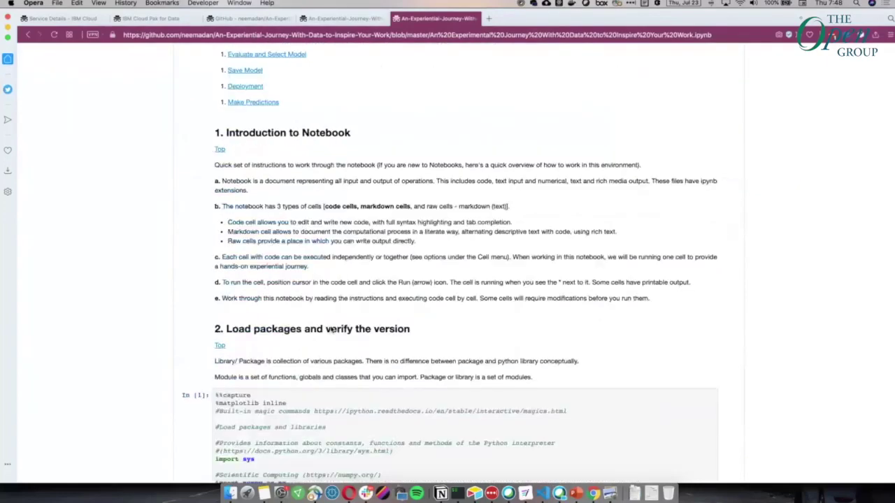
scroll(331, 329, "down", 5)
scroll(331, 329, "up", 20)
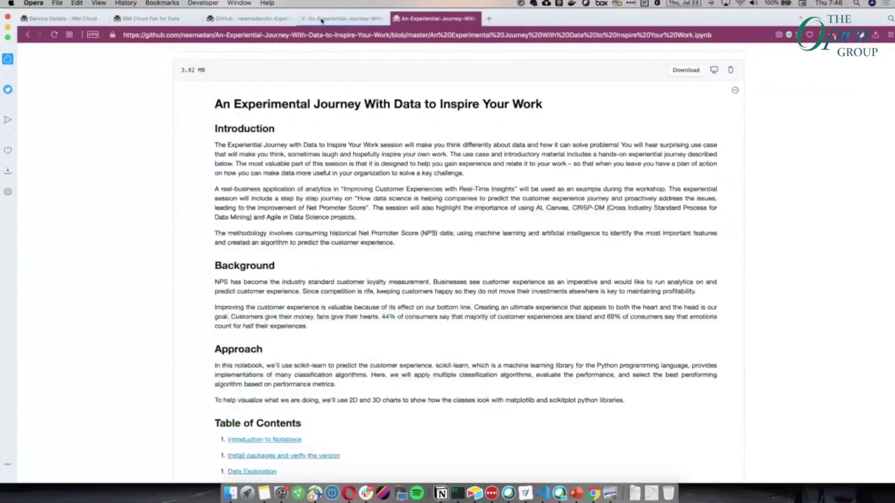
left_click(322, 19)
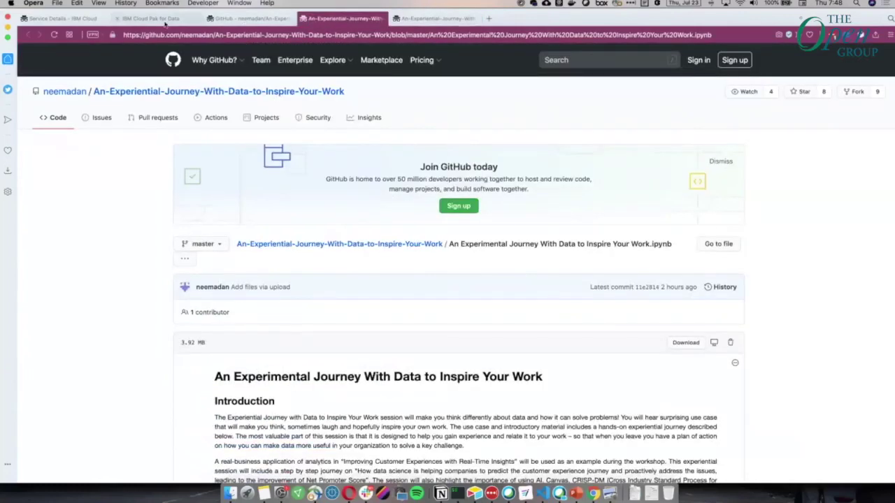
left_click(165, 21)
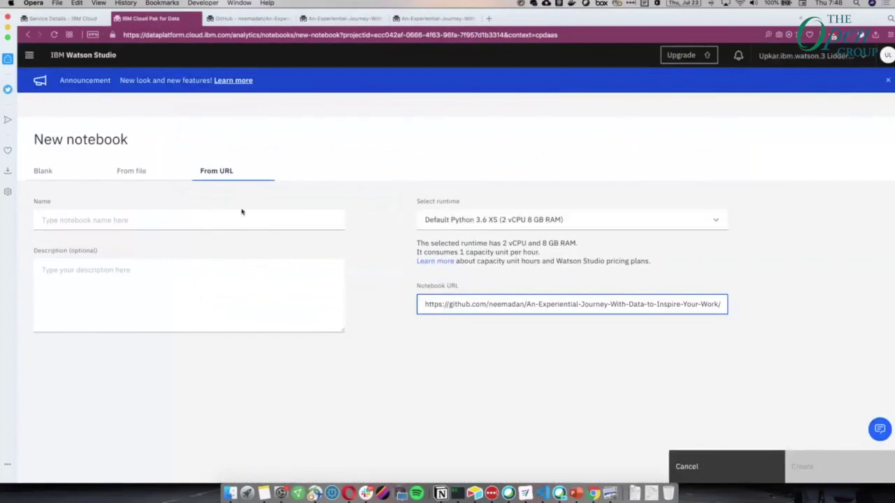
Step: Name the notebook 'nps-score-day2' and create it from the GitHub URL
left_click(207, 216)
type("nps-sco")
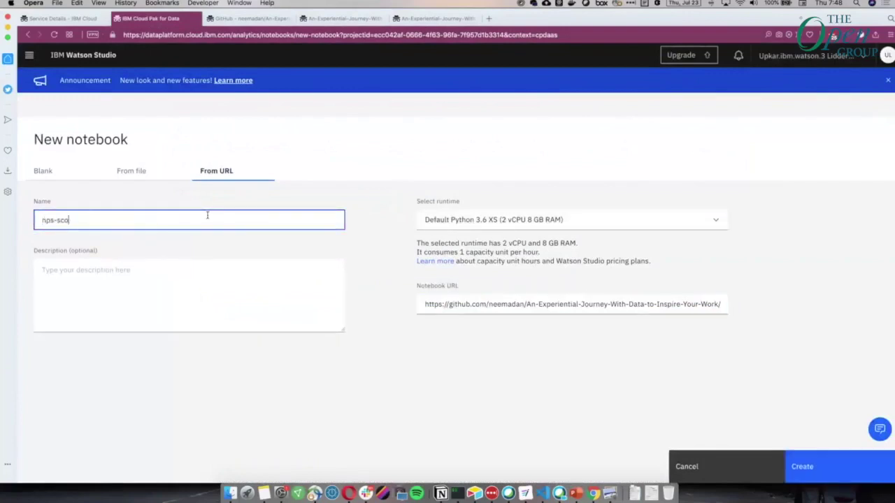
type("re-day2")
left_click(830, 473)
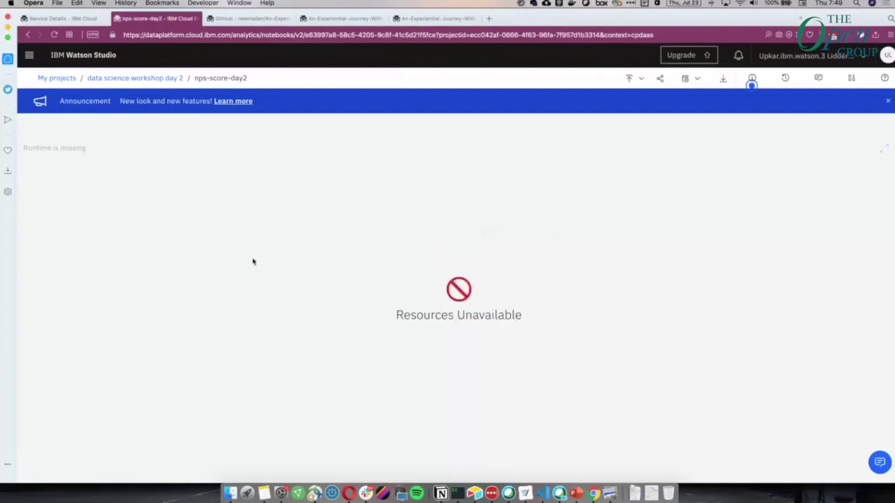
Step: Return to the 'data science workshop day 2' project and start another New Notebook
left_click(164, 79)
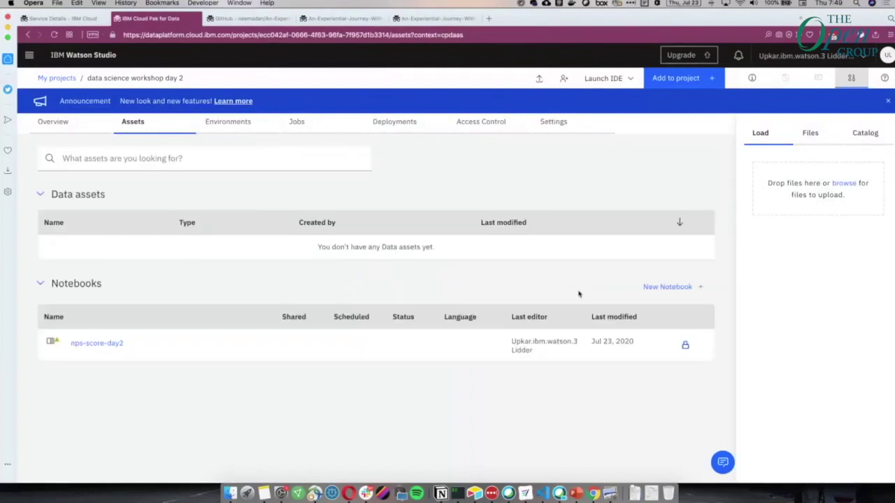
left_click(670, 287)
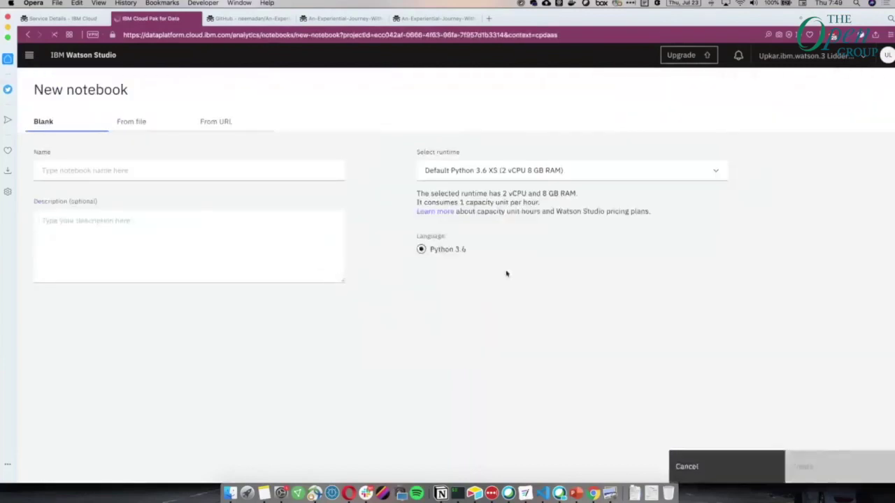
Step: Set the new notebook form to From URL and copy the notebook's raw GitHub address
left_click(204, 173)
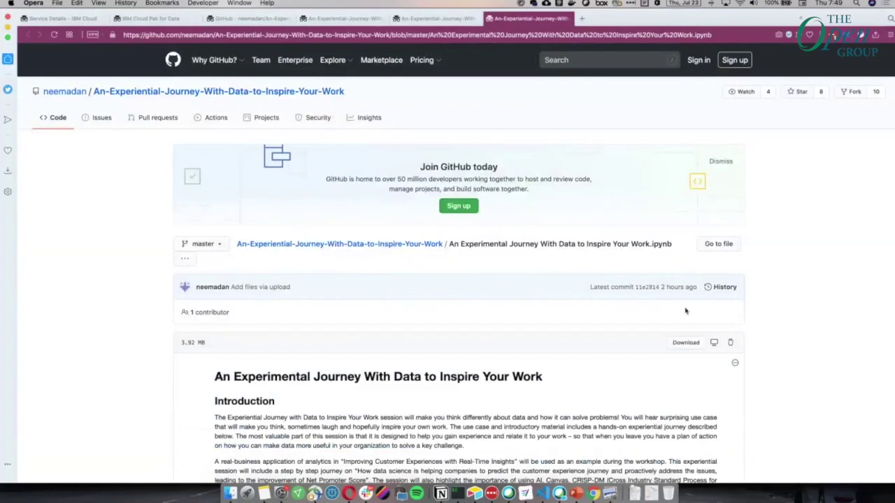
left_click(690, 346)
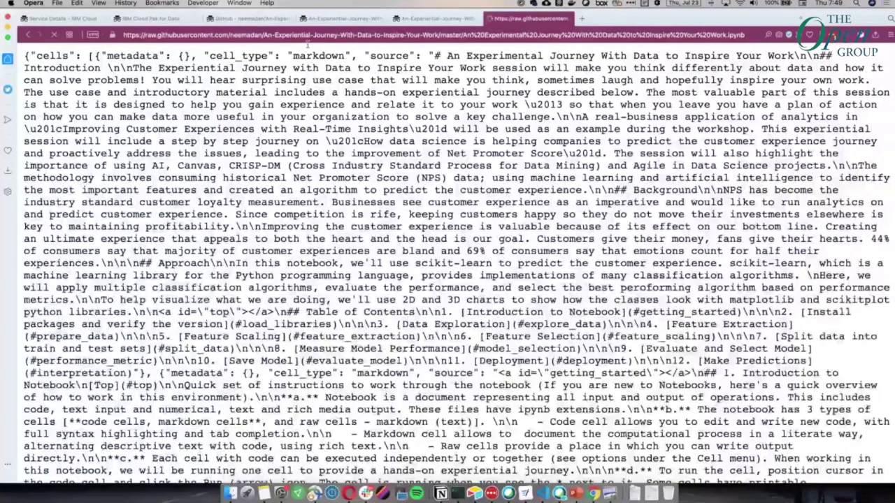
left_click(402, 37)
key("super+c")
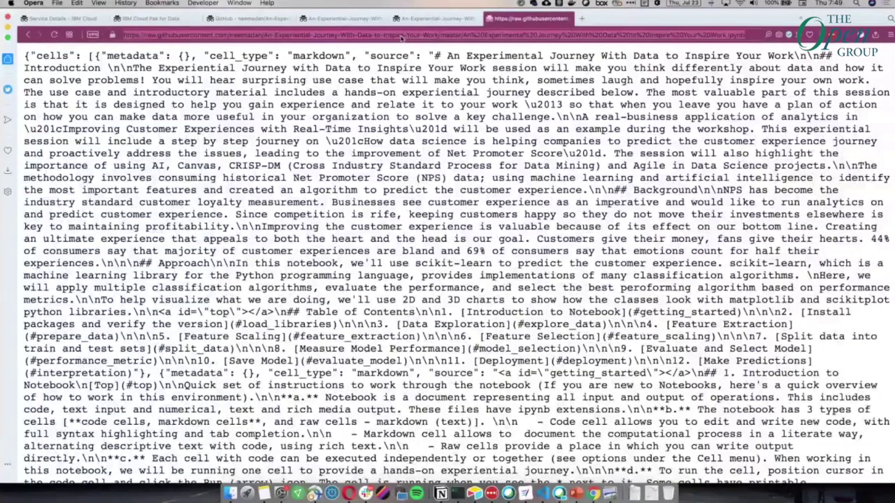
left_click(154, 18)
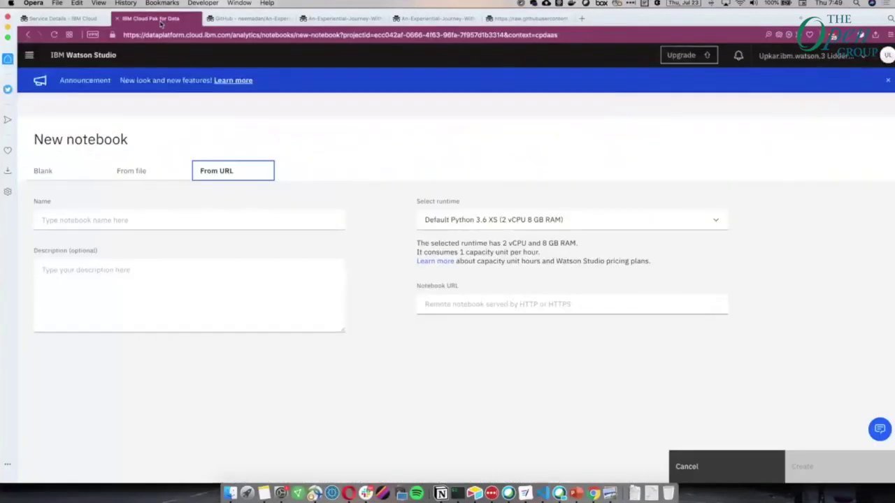
Step: Paste the raw GitHub URL and create the notebook named 'nps-notebook-raw'
left_click(481, 302)
key("super+v")
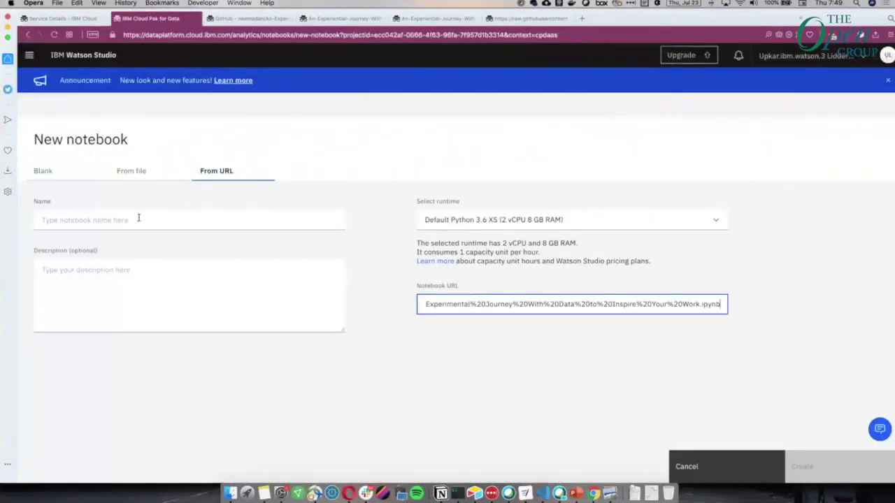
left_click(139, 218)
type("nps-notebo")
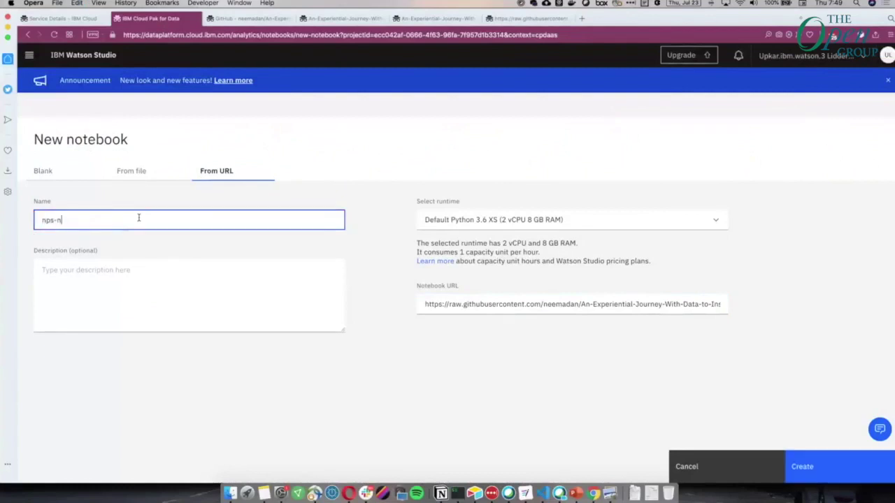
type("ok-rawd")
key("BackSpace")
key("BackSpace")
type("w")
left_click(811, 465)
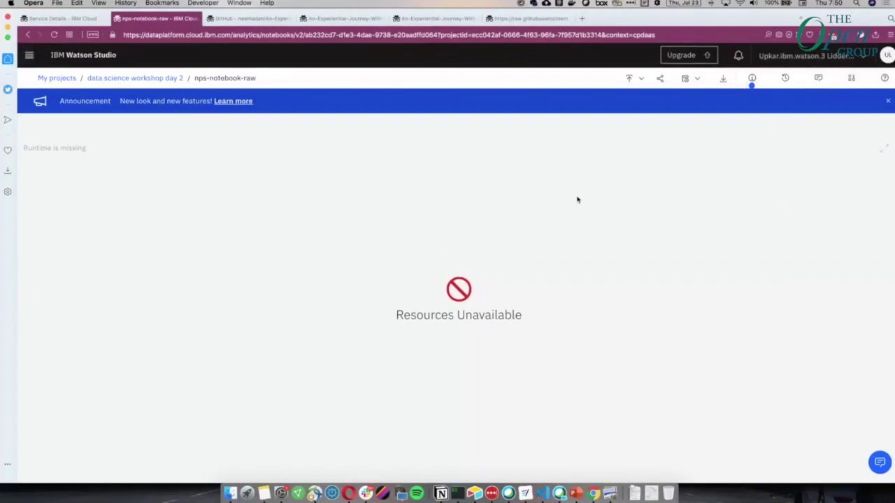
Step: Leave the project's assets via the navigation menu and reach the My projects list
left_click(143, 79)
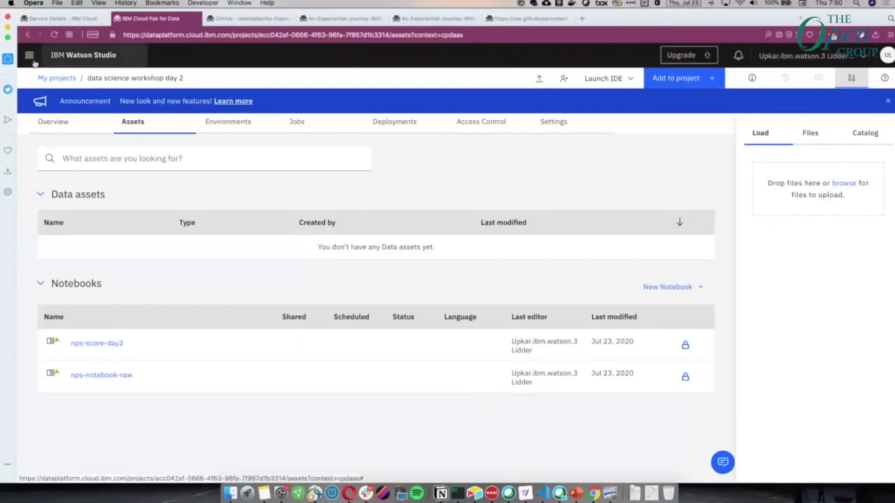
left_click(30, 56)
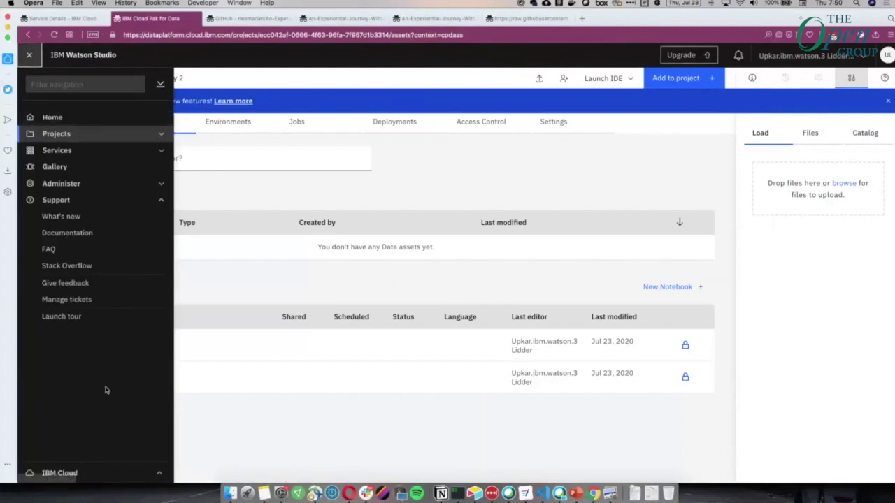
left_click(106, 474)
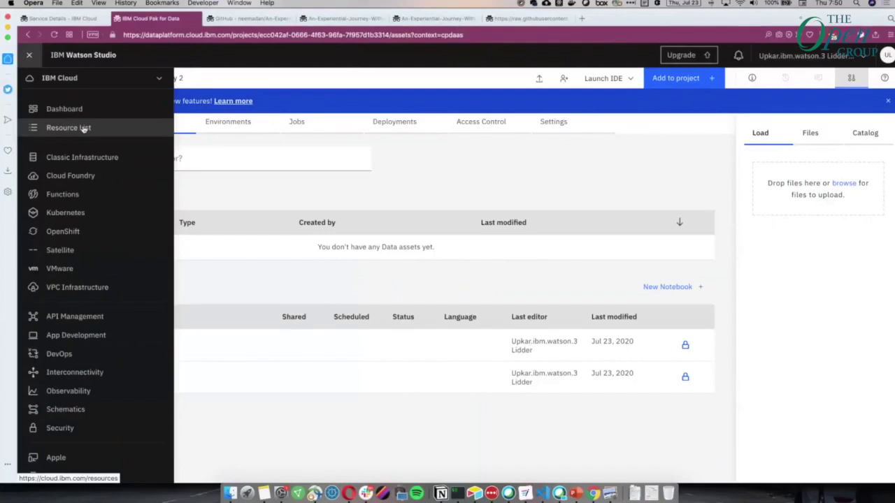
left_click(594, 201)
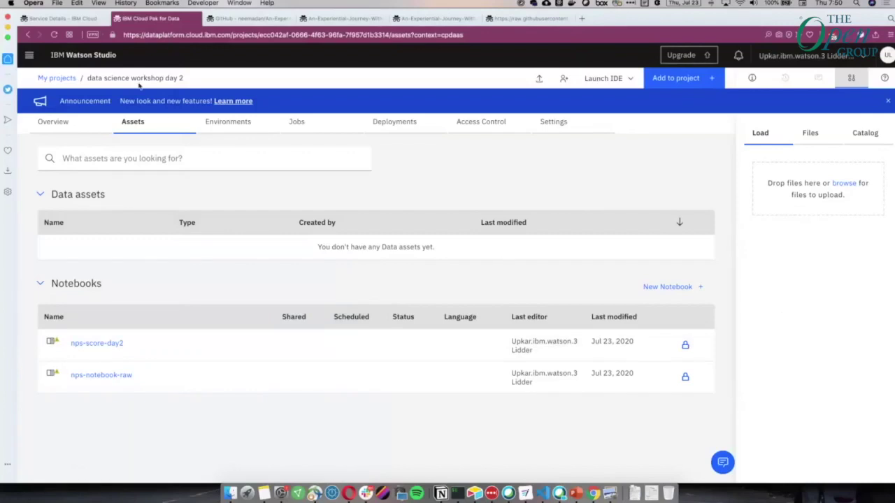
left_click(70, 80)
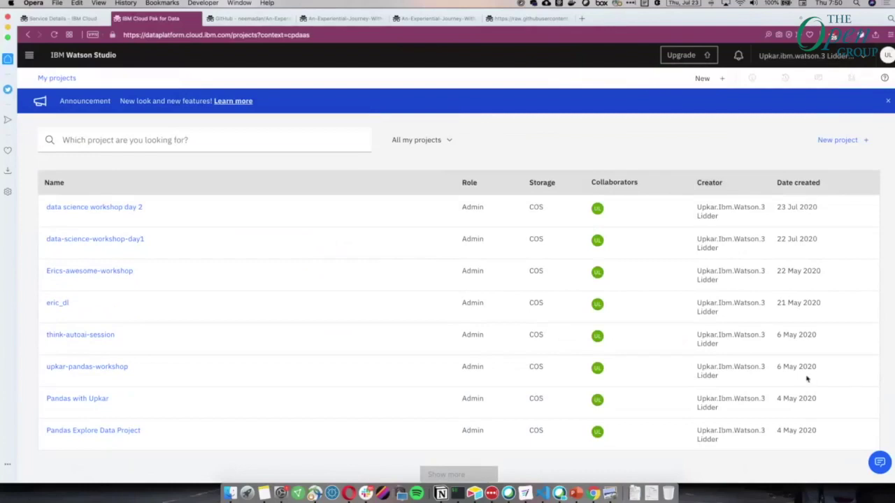
Step: Create an empty project named 'nps-new'
left_click(838, 140)
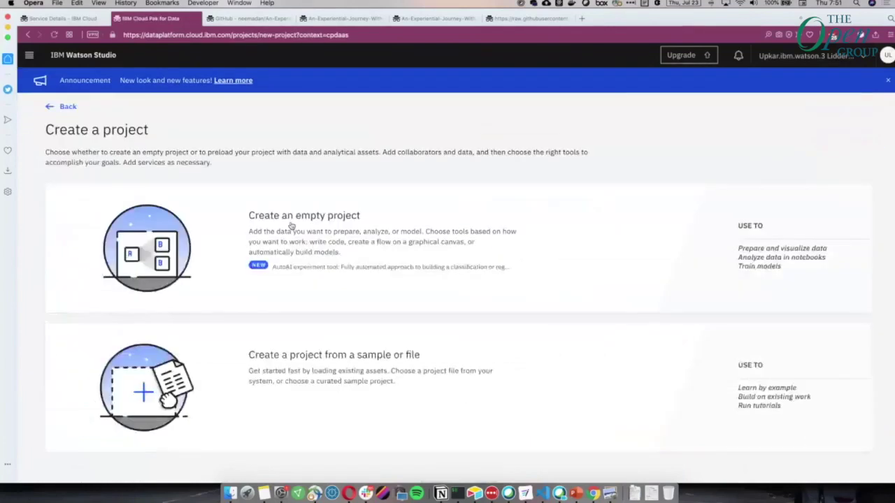
left_click(147, 204)
left_click(137, 164)
type("nps-new")
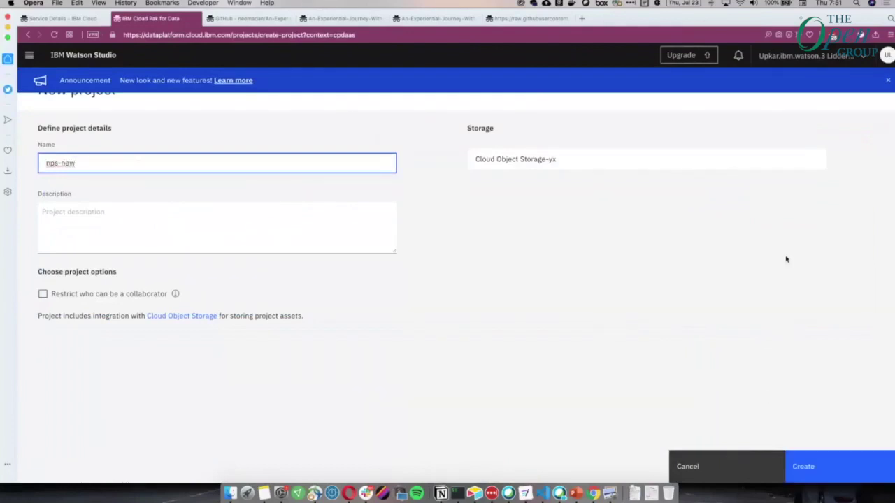
left_click(833, 481)
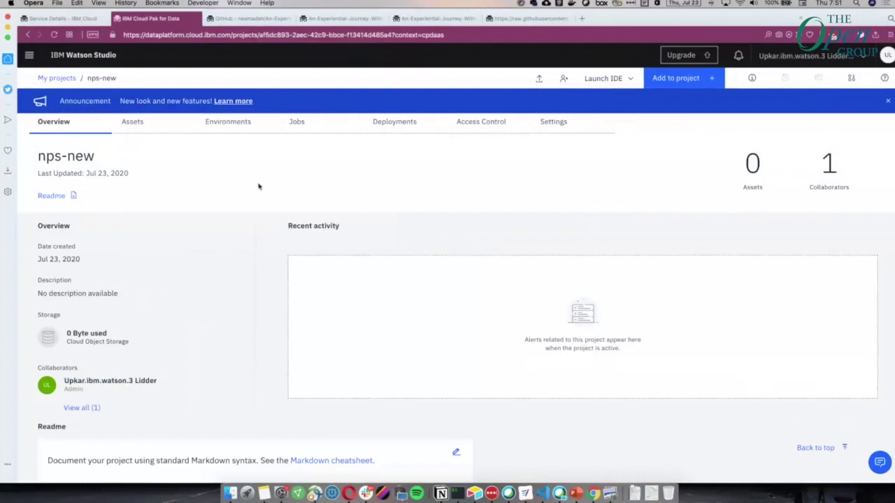
Step: Add a notebook asset to nps-new, then bring up the workshop notebook's GitHub page
left_click(143, 127)
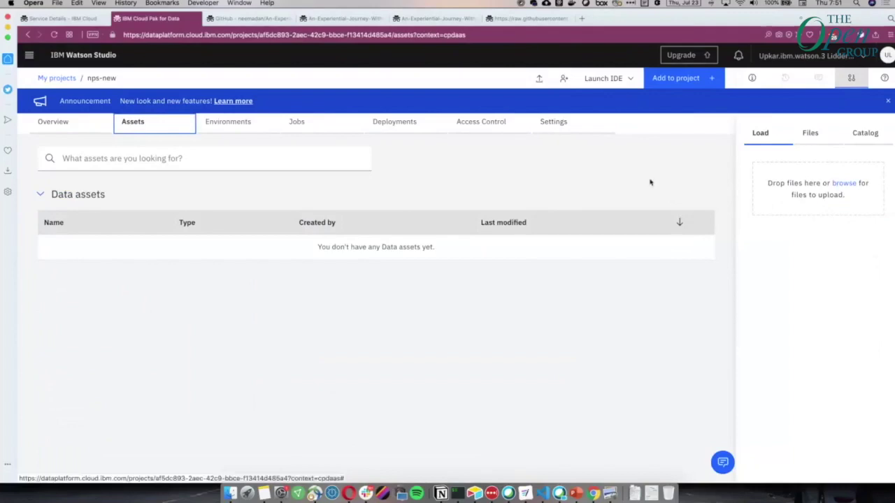
left_click(678, 78)
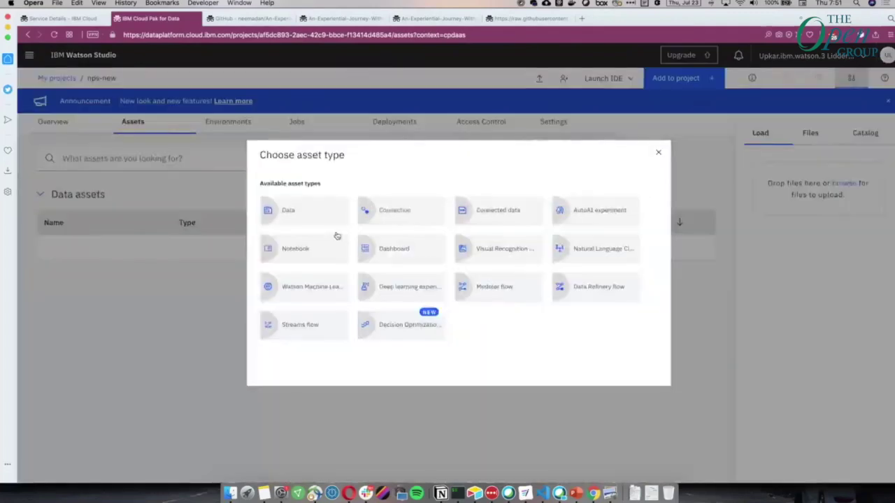
left_click(308, 249)
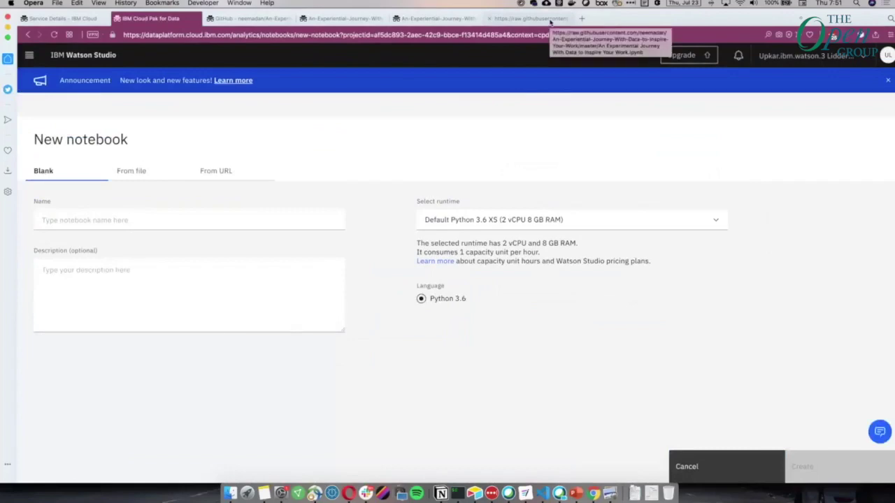
left_click(550, 21)
left_click(436, 17)
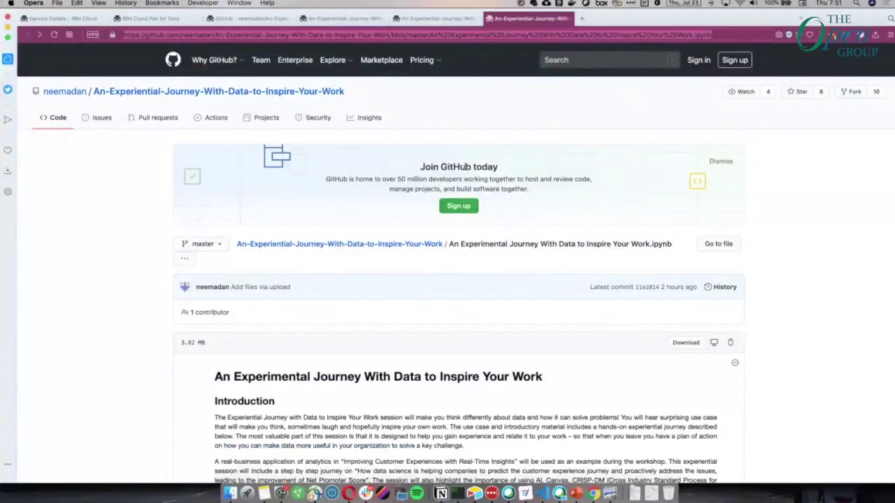
Step: Save the raw notebook file to Downloads
left_click(681, 343)
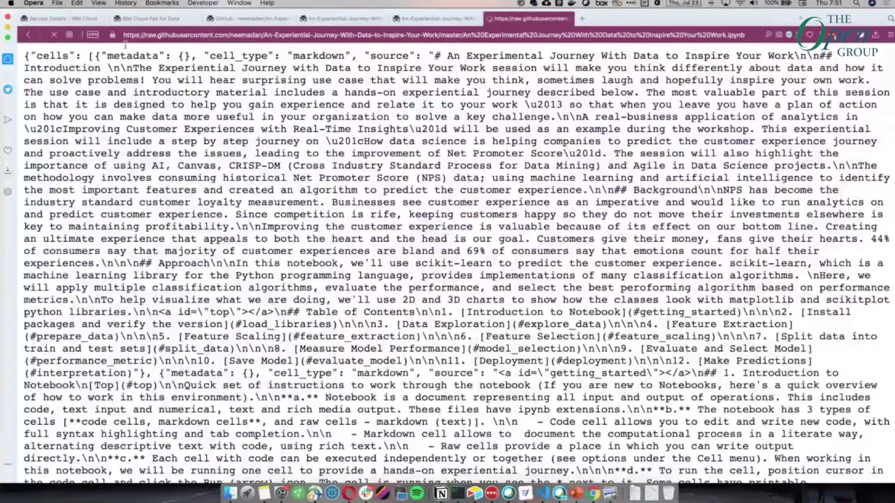
key("super+s")
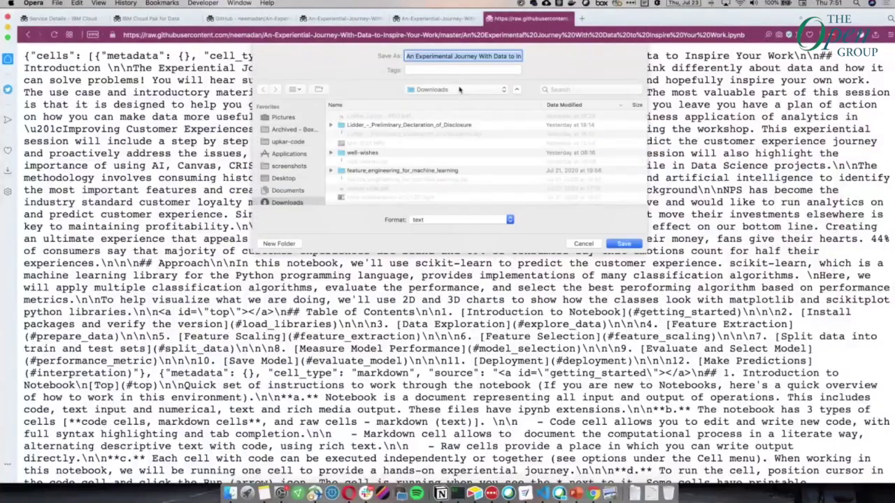
key("Return")
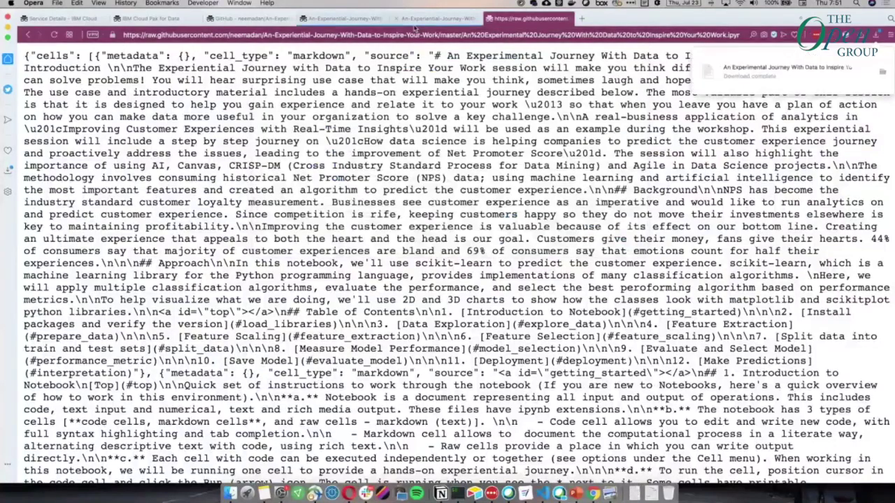
Step: Move through the GitHub tabs to the repository file listing, then return to Watson Studio
left_click(433, 18)
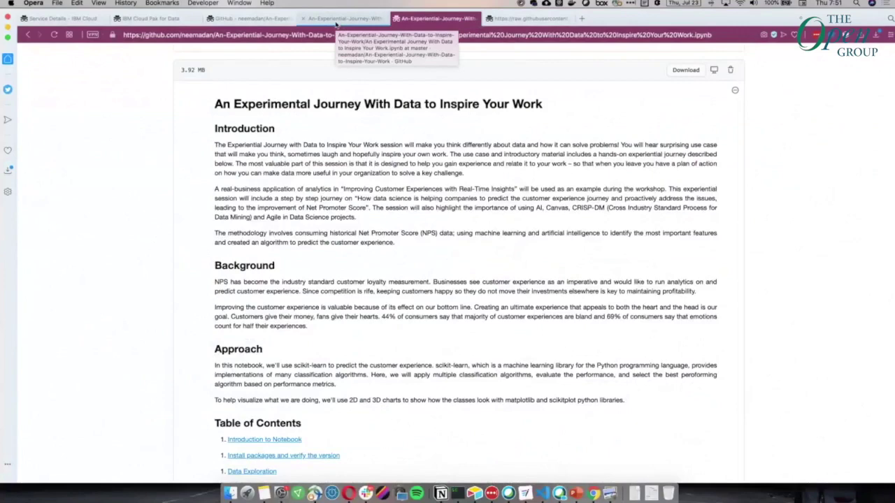
left_click(338, 21)
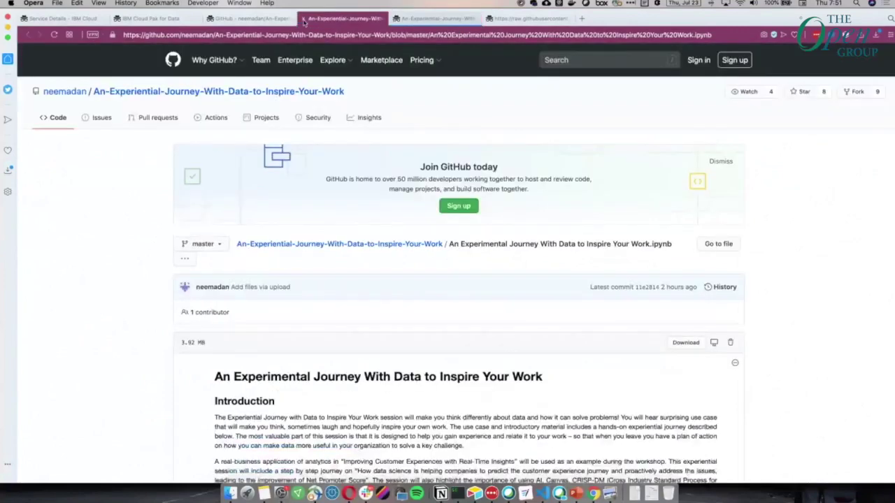
left_click(253, 20)
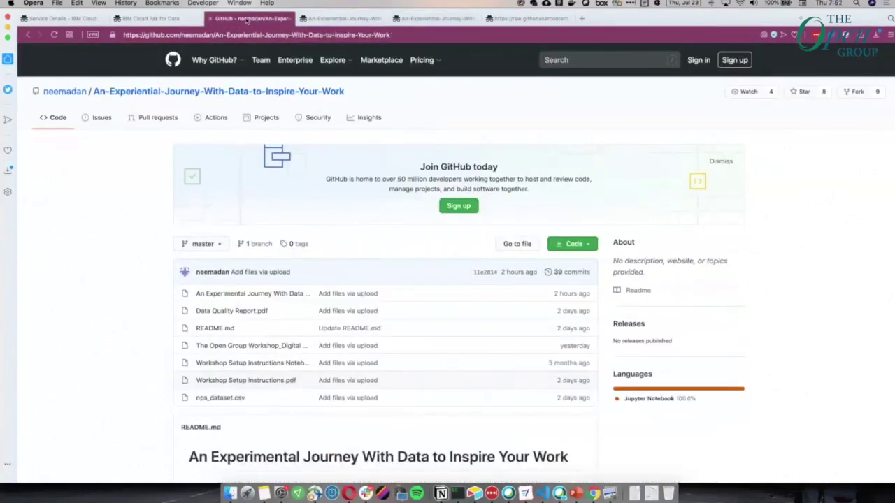
key("ctrl+shift+Tab")
Step: Create the 'nps-rules' notebook from the pasted GitHub URL, then switch to Chrome
left_click(217, 171)
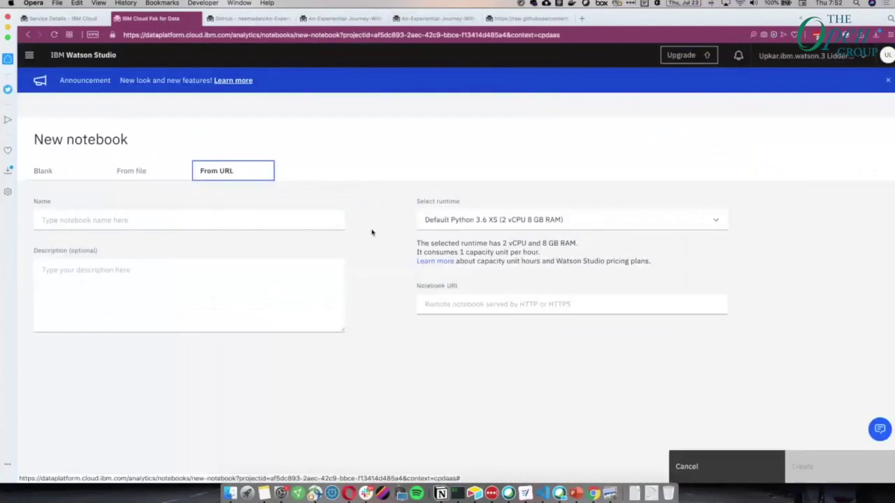
left_click(461, 301)
key("super+v")
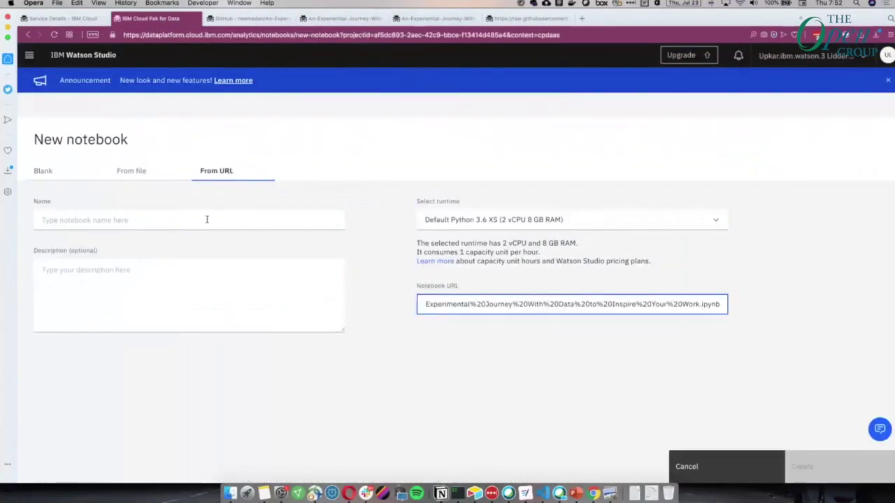
left_click(207, 220)
type("nps-rules")
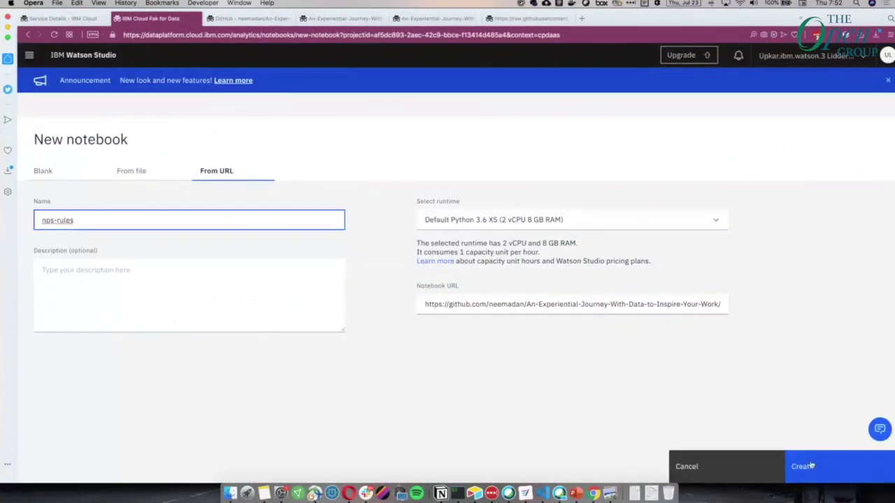
left_click(804, 467)
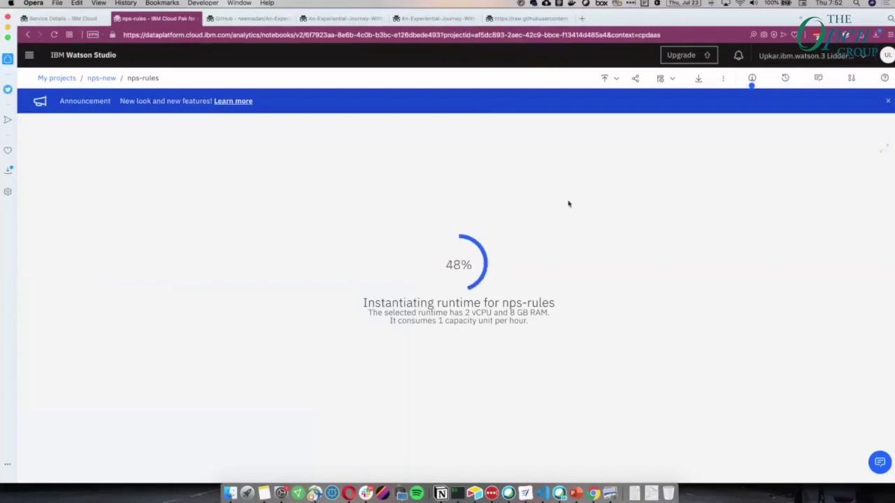
key("super+Tab")
key("super+Tab")
key("super+Tab")
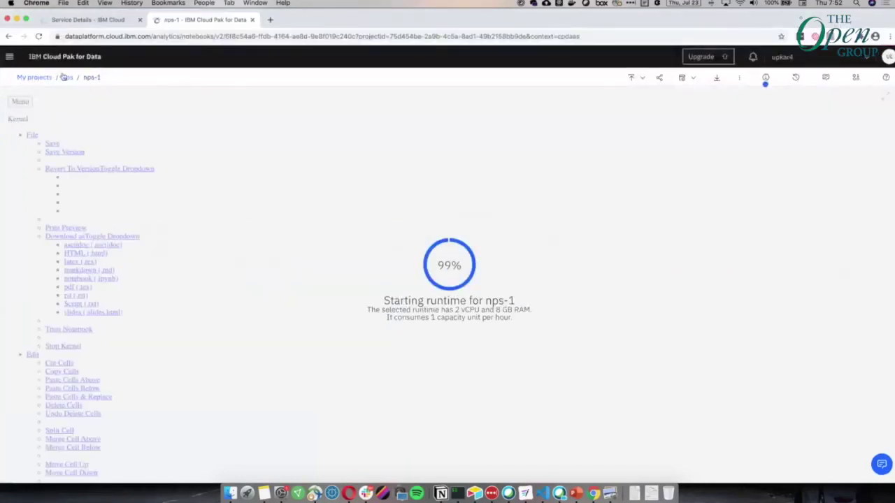
Step: Open the nps-1 notebook from the nps project's assets in edit mode
left_click(64, 77)
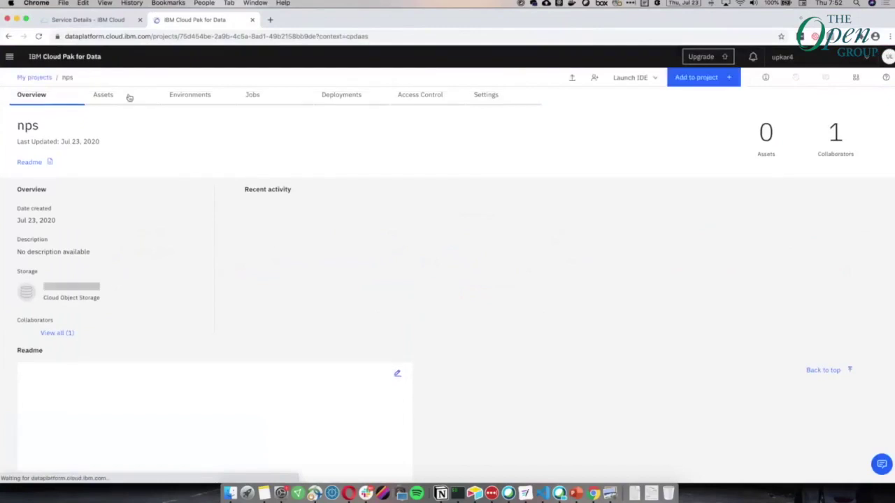
left_click(129, 98)
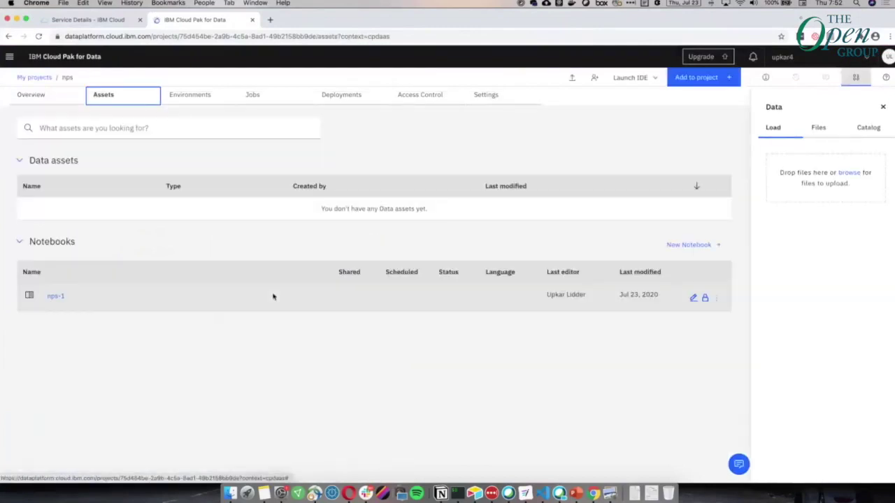
left_click(56, 296)
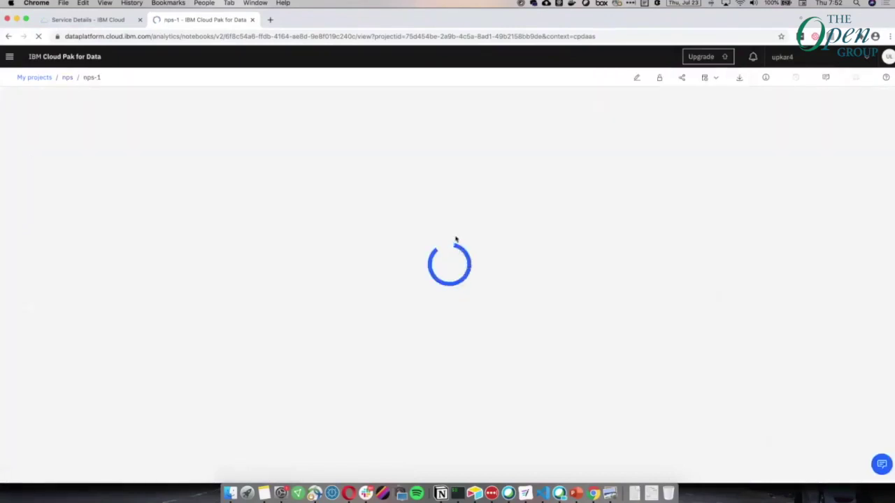
key("super+Tab")
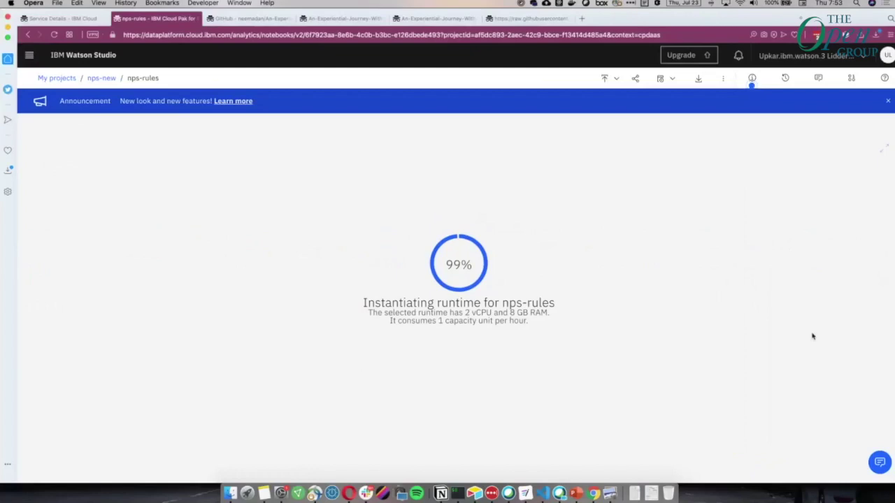
key("super+Tab")
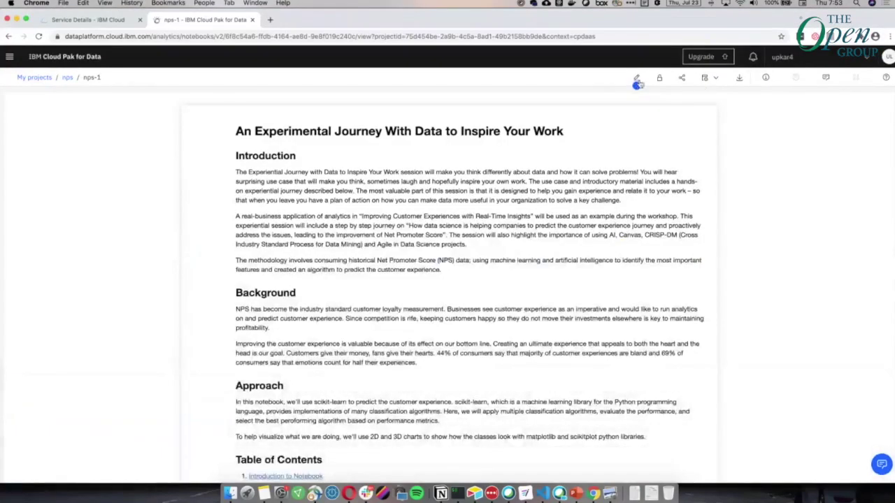
left_click(637, 79)
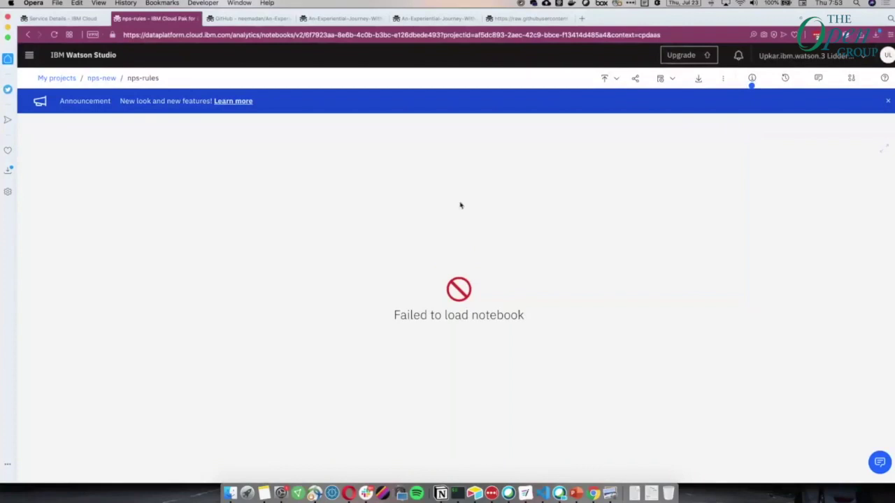
Step: Return to the nps-new assets, then bring up the raw.githubusercontent.com notebook JSON tab
left_click(100, 77)
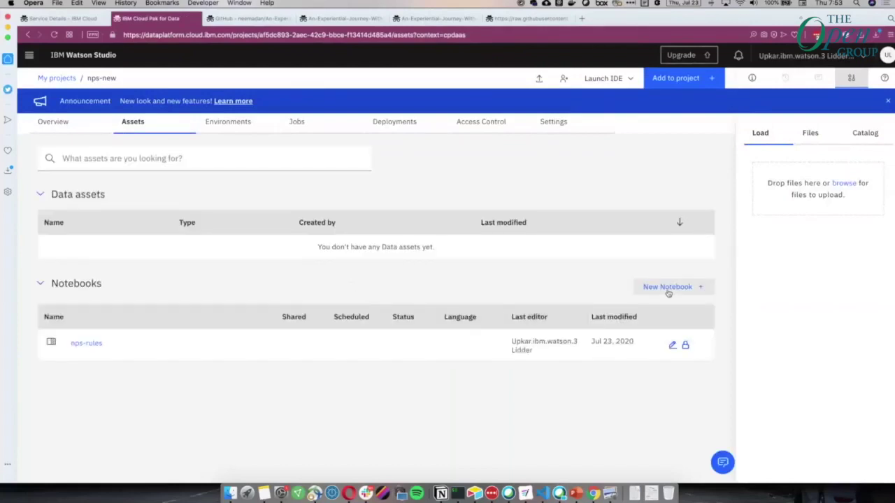
left_click(547, 21)
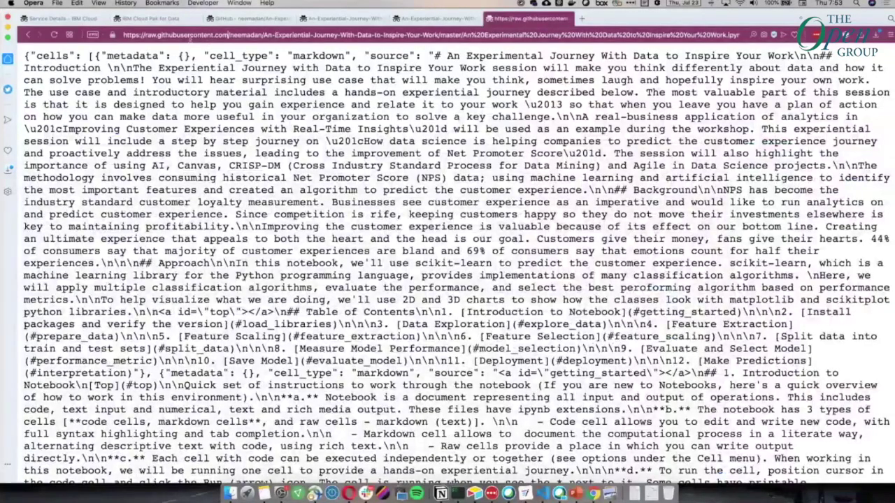
Step: Load the GitHub home page by entering 'github' in the address bar
left_click(227, 34)
type("gitt")
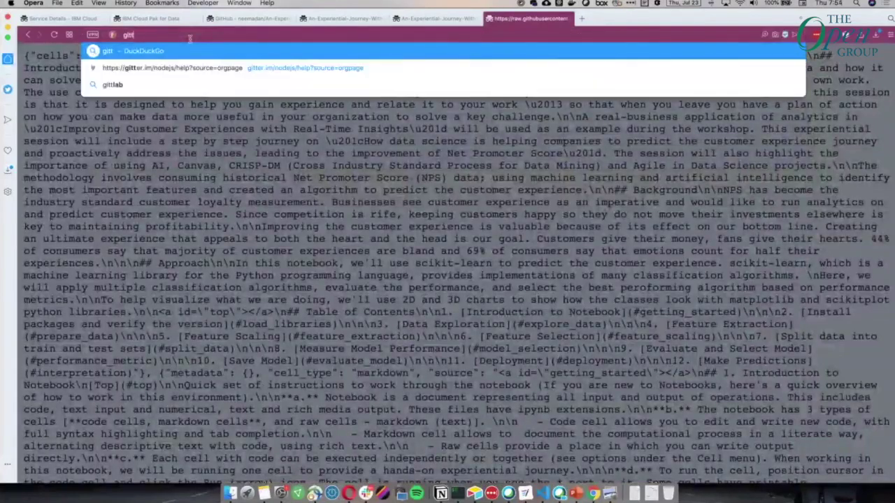
key("BackSpace")
type("hub")
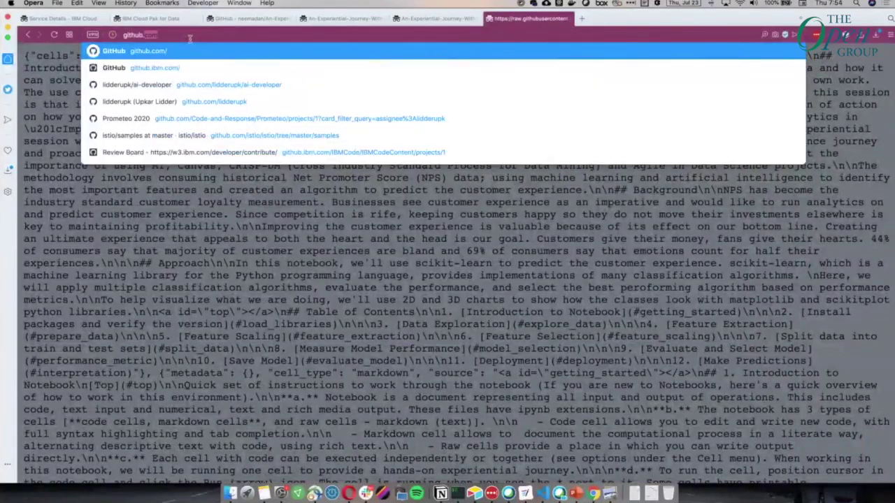
key("Return")
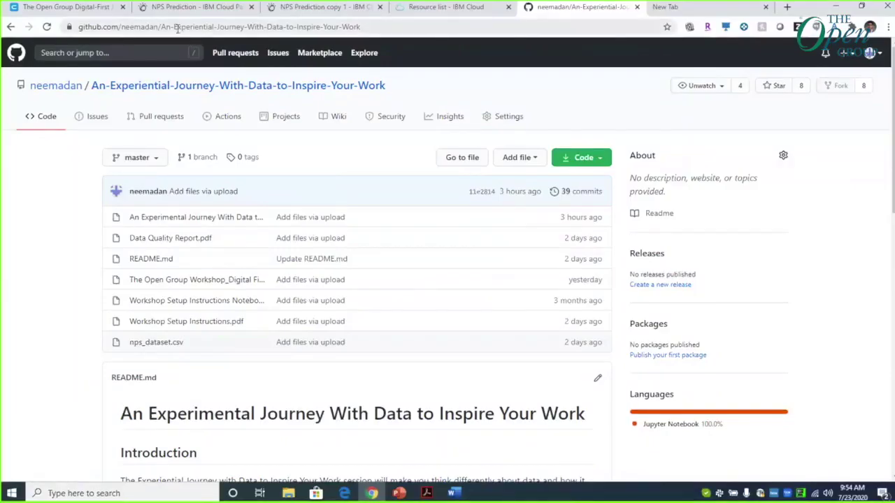
left_click(178, 28)
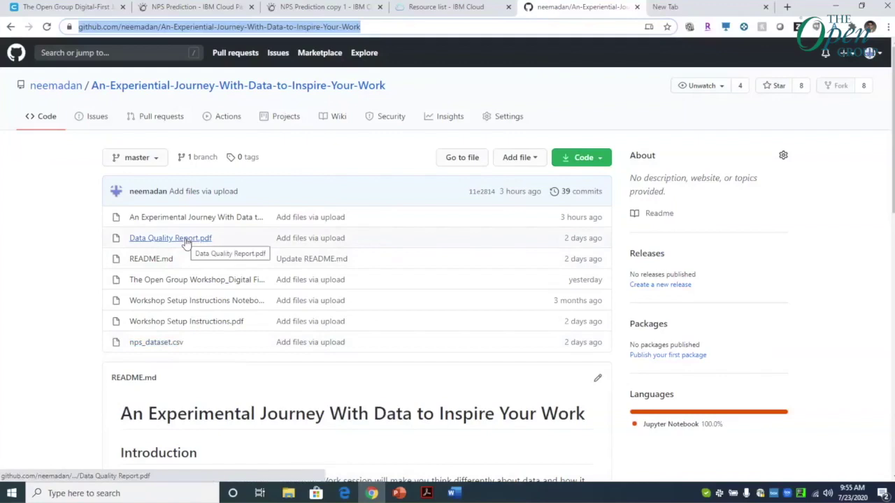
left_click(187, 241)
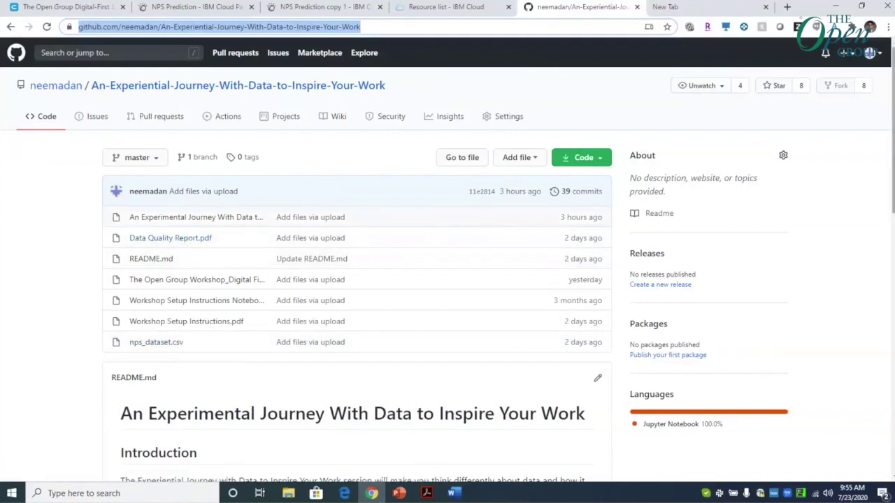
left_click(358, 30)
key("ctrl+a")
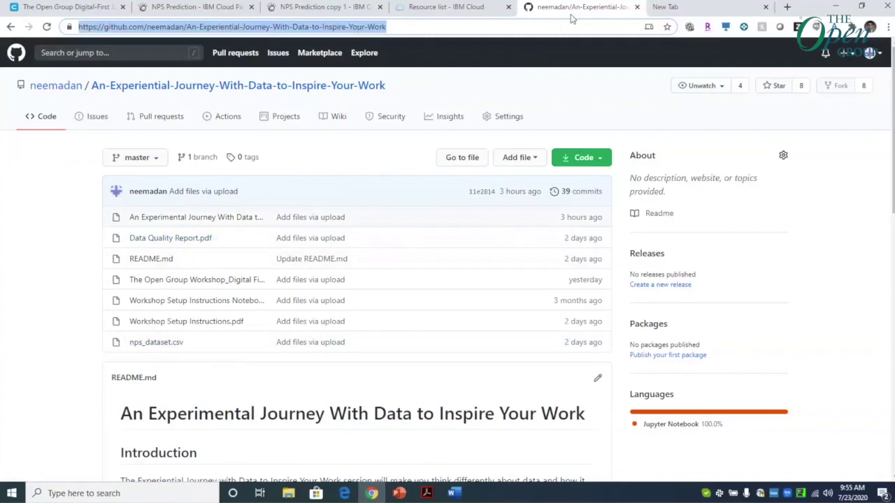
left_click(697, 226)
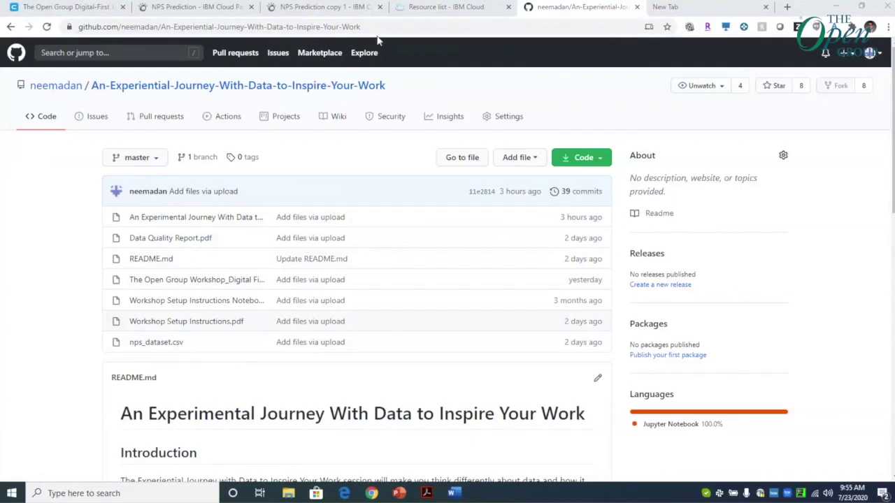
Step: Switch to the NPS Prediction copy 1 notebook tab
left_click(334, 8)
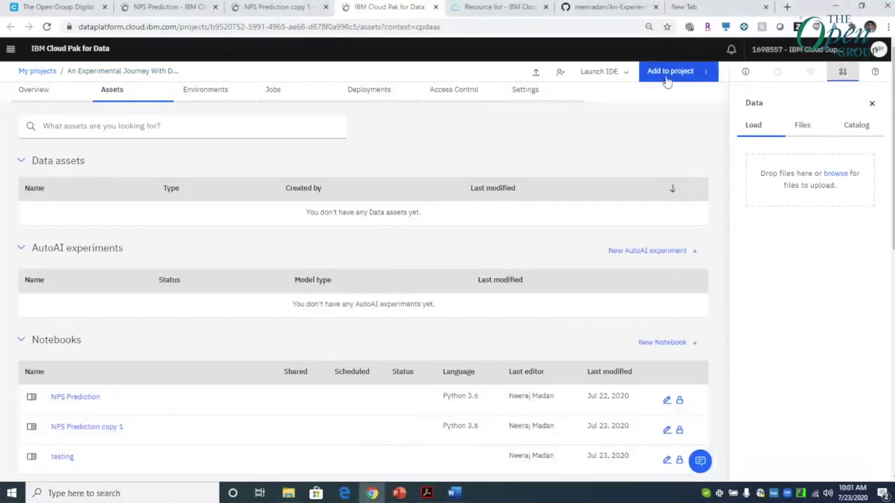
Step: Add a new notebook from URL, pasting the GitHub .ipynb link as Notebook URL
left_click(668, 77)
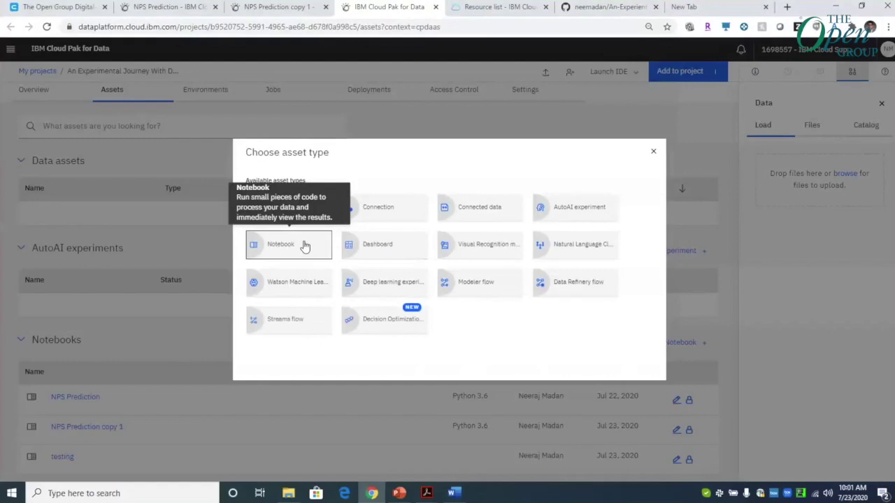
left_click(305, 245)
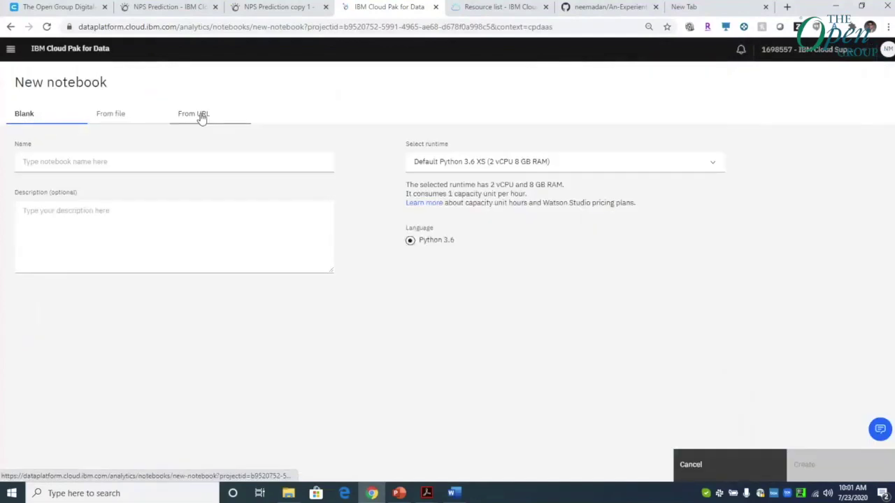
left_click(202, 119)
key("ctrl+v")
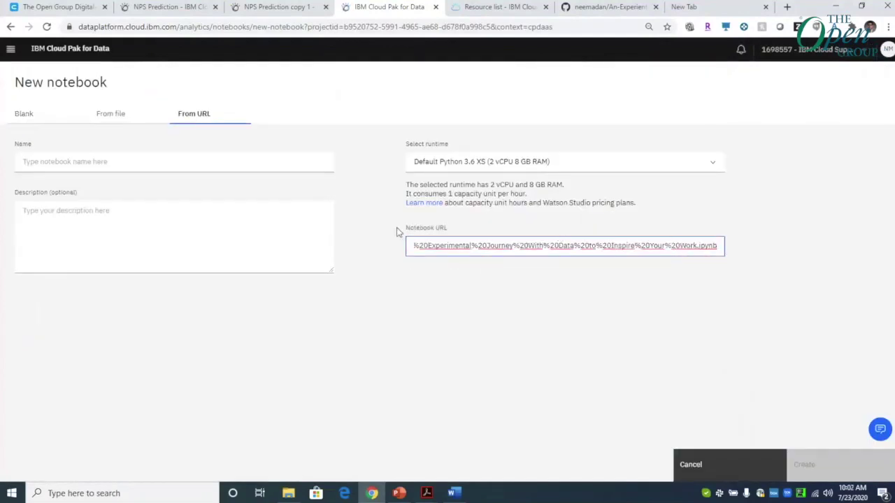
Step: Enter 'nps' as the new notebook's name in the New notebook form
left_click(184, 163)
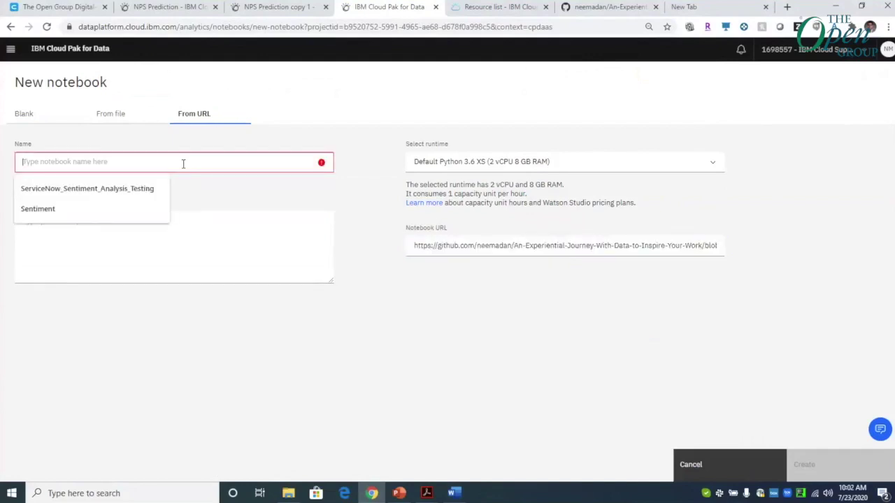
type("nt")
key("BackSpace")
key("BackSpace")
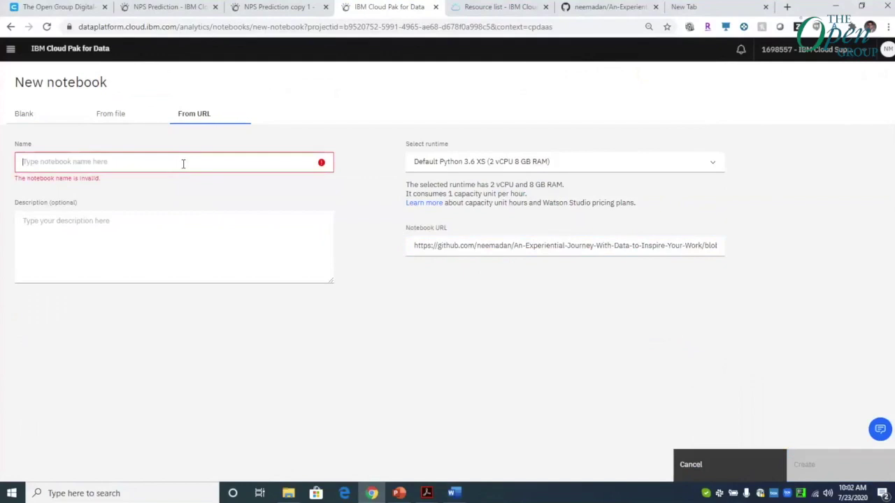
type("nps")
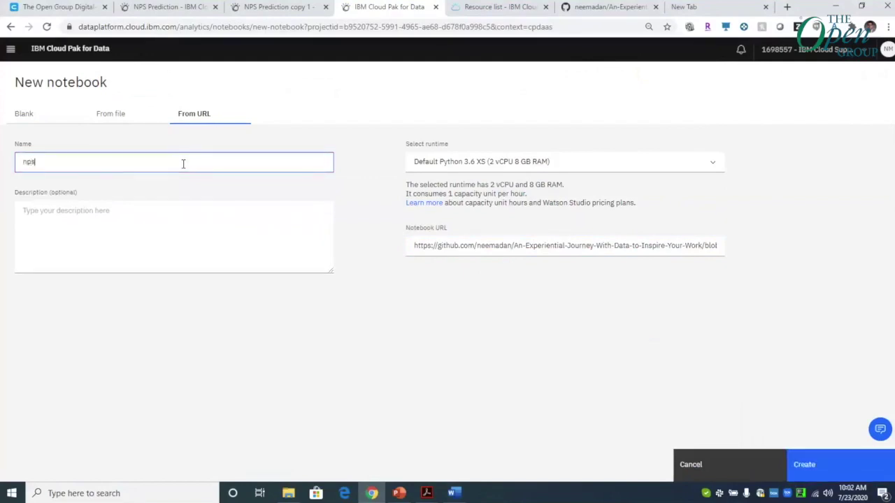
key("BackSpace")
key("BackSpace")
key("BackSpace")
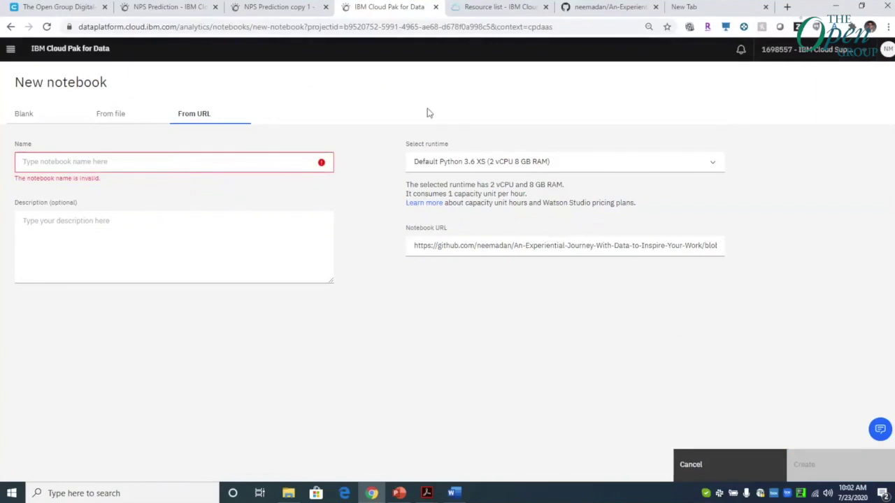
left_click(888, 27)
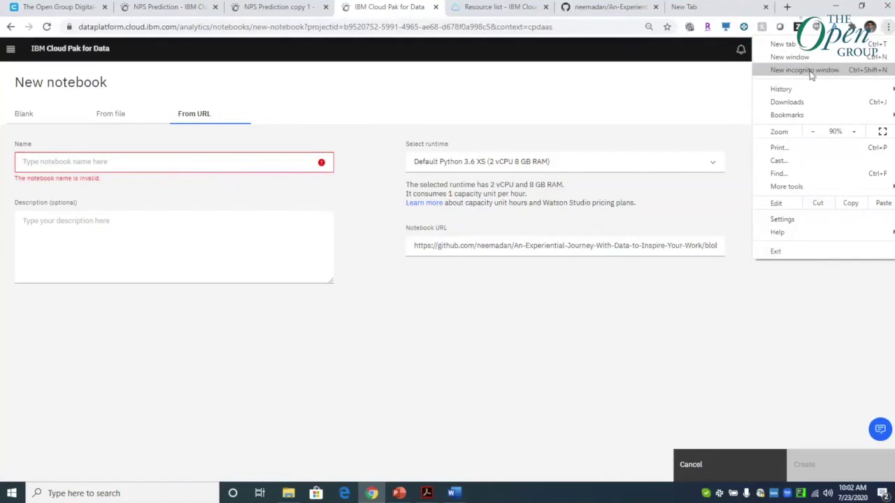
left_click(706, 235)
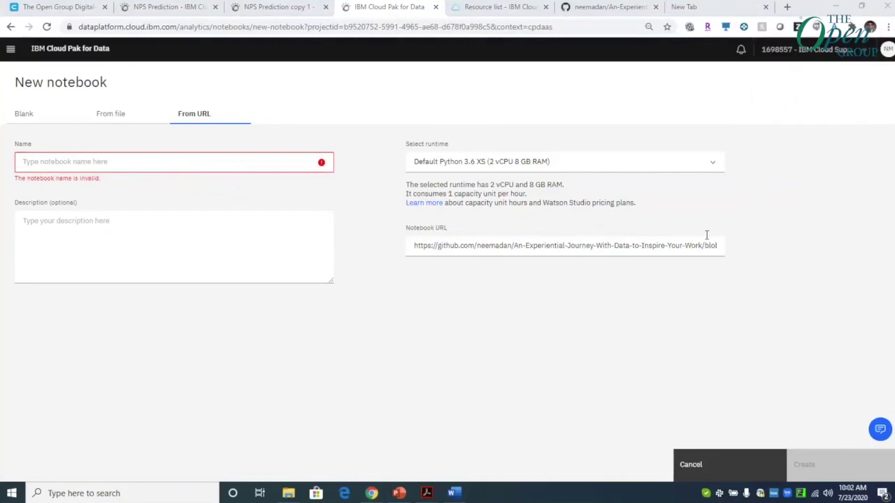
left_click(235, 163)
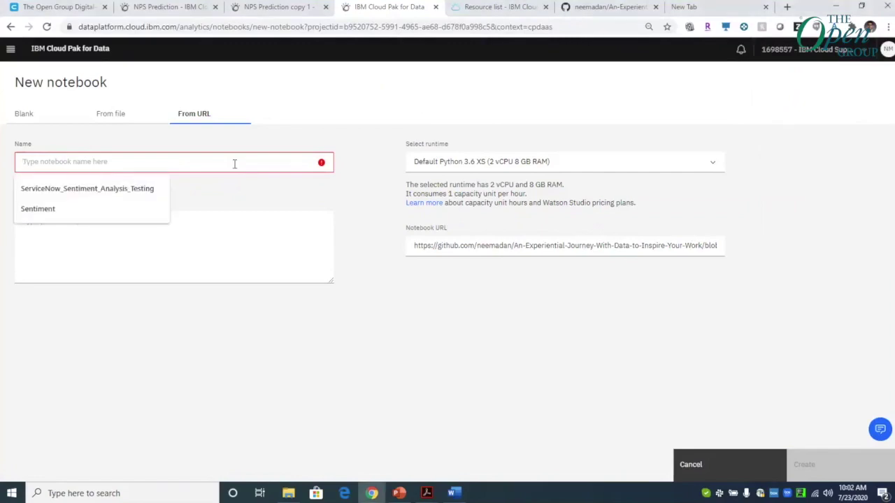
type("nps")
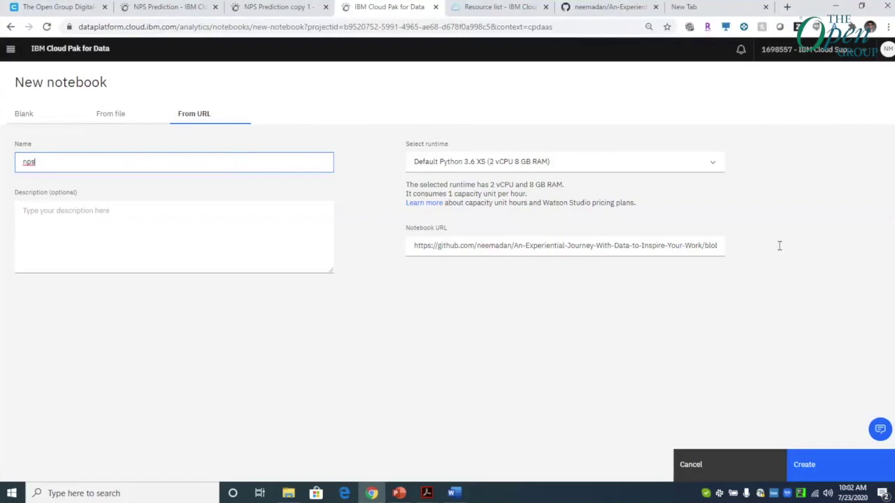
mouse_move(403, 493)
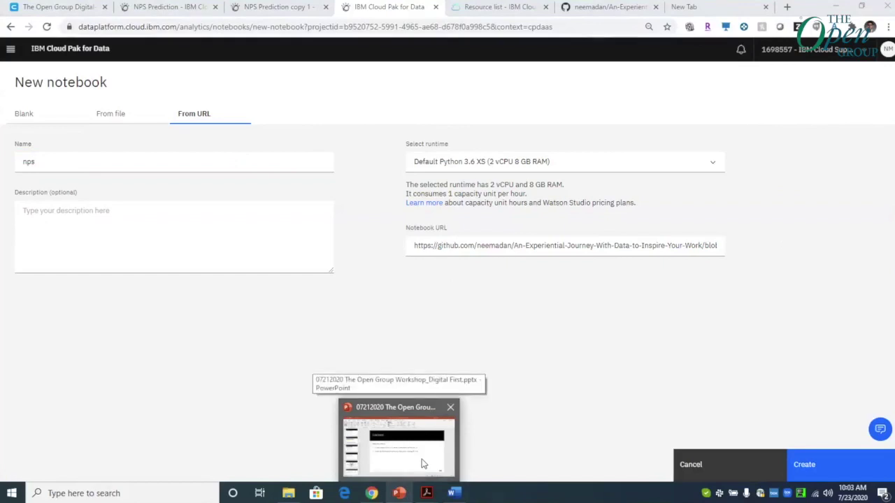
Step: Bring PowerPoint forward and present slide 21, 'Take away', as a slide show
left_click(422, 463)
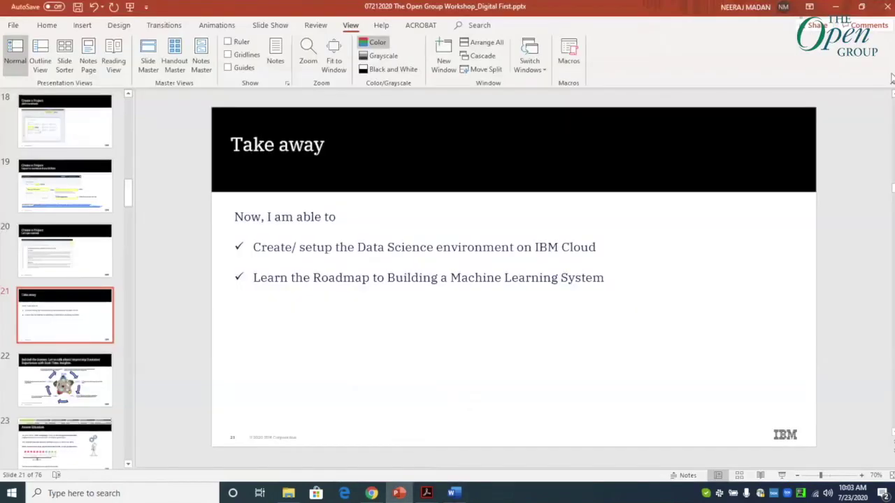
left_click(782, 476)
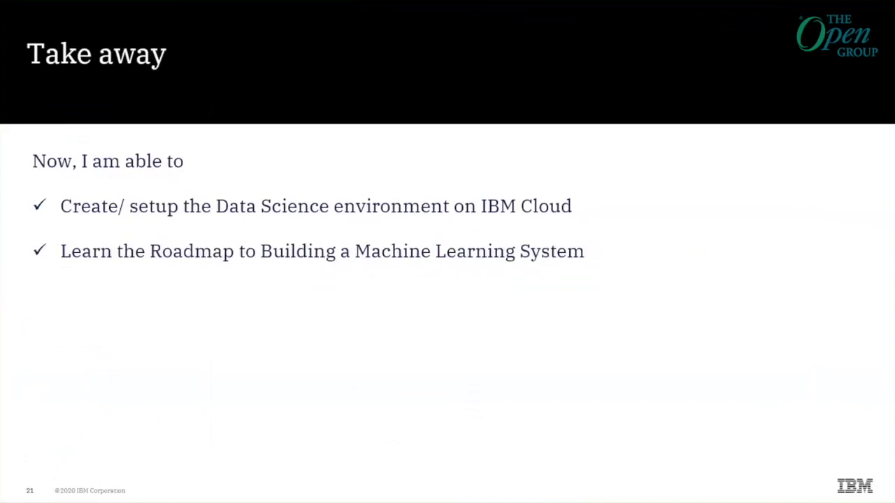
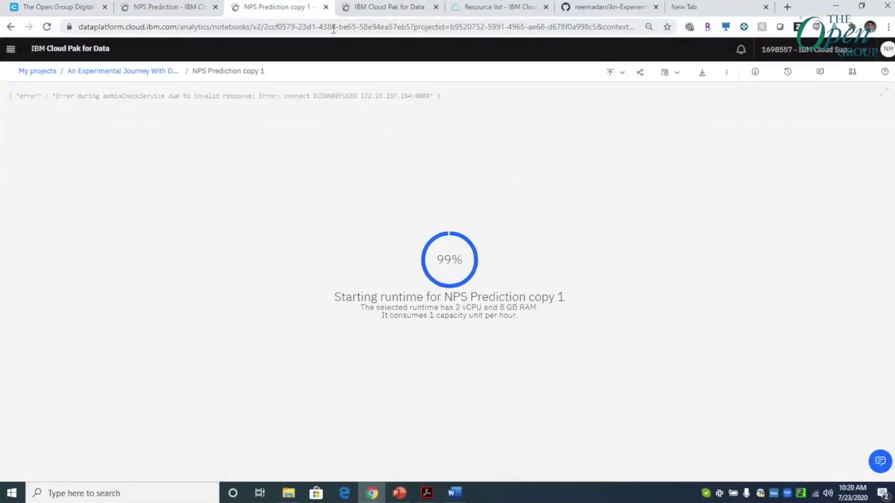
Step: Reload the stalled copy notebook, then return to the original NPS Prediction notebook's 10 × 32 prediction table
key("Return")
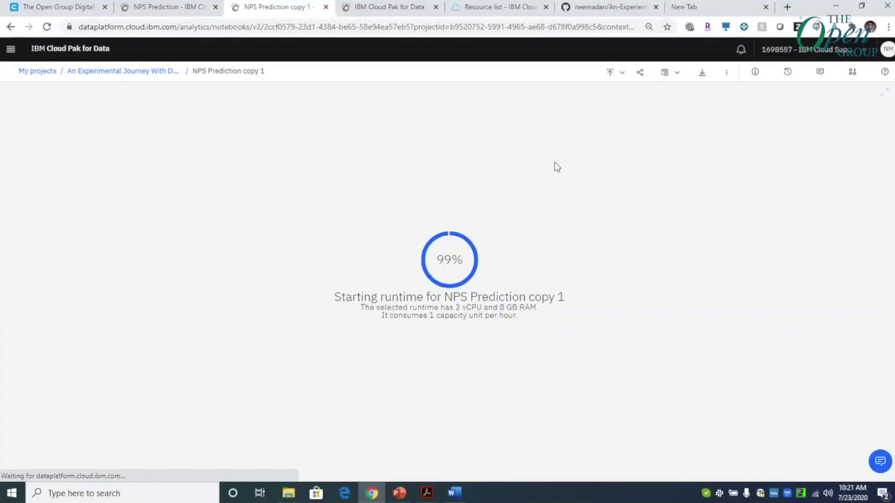
left_click(161, 7)
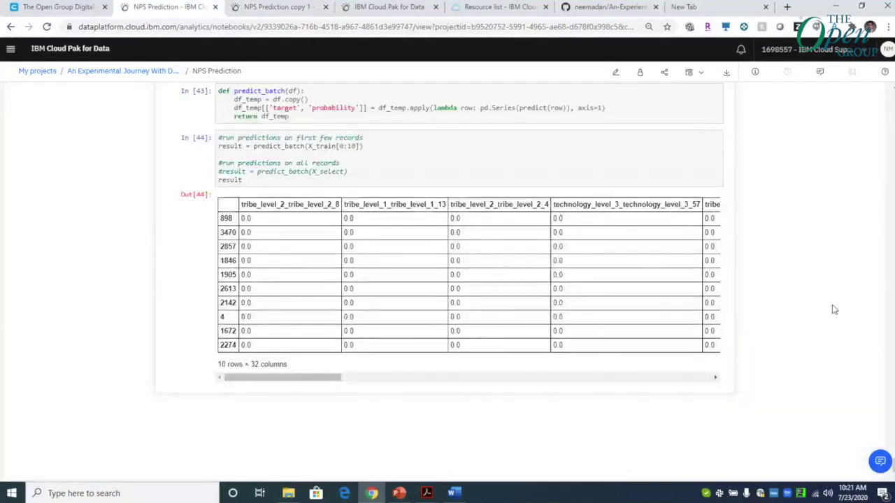
Step: Review the NPS Prediction introduction and In [1] package-loading cell, then check the starting copy notebook
scroll(834, 310, "up", 20)
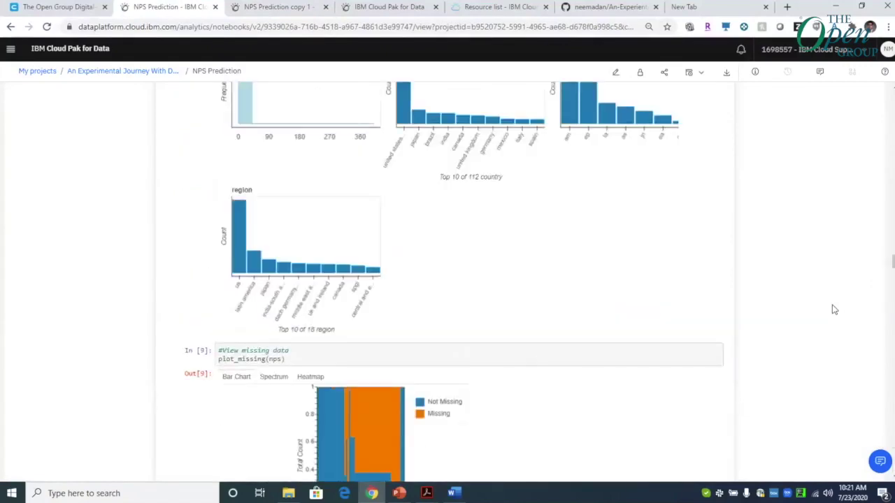
scroll(834, 309, "up", 15)
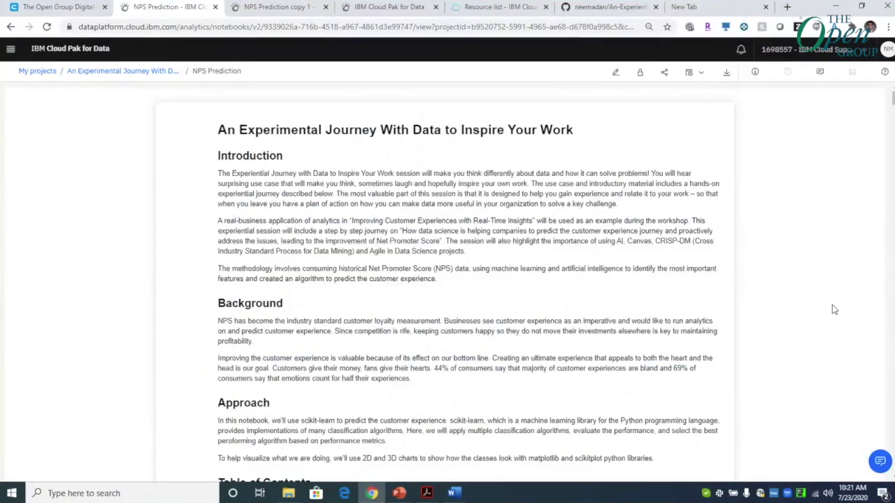
scroll(833, 309, "down", 5)
scroll(833, 310, "up", 5)
scroll(448, 279, "down", 2)
scroll(448, 279, "down", 10)
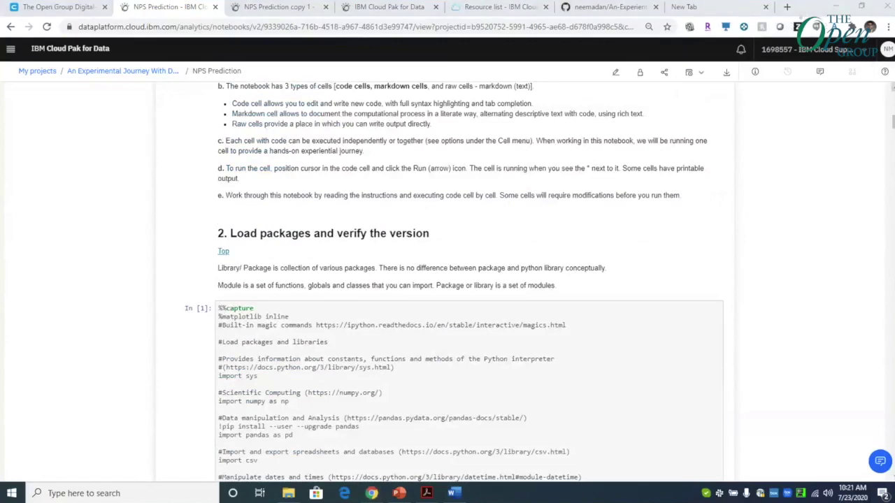
scroll(452, 179, "up", 3)
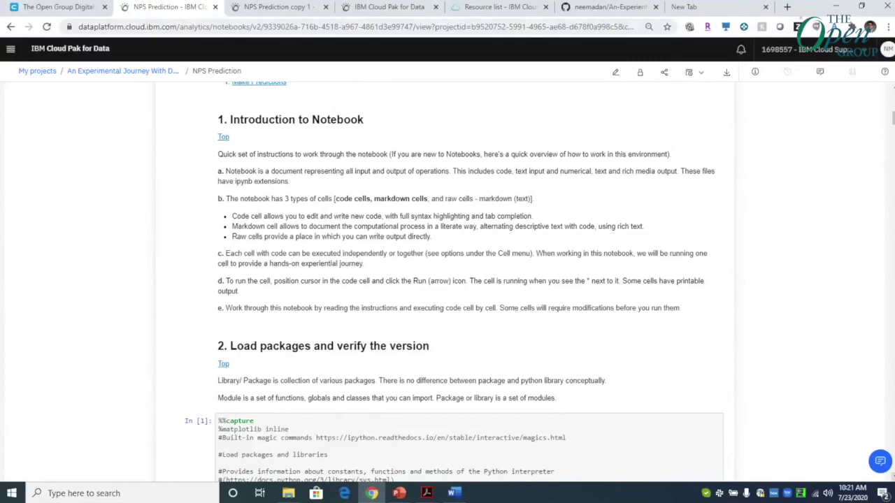
scroll(447, 280, "down", 3)
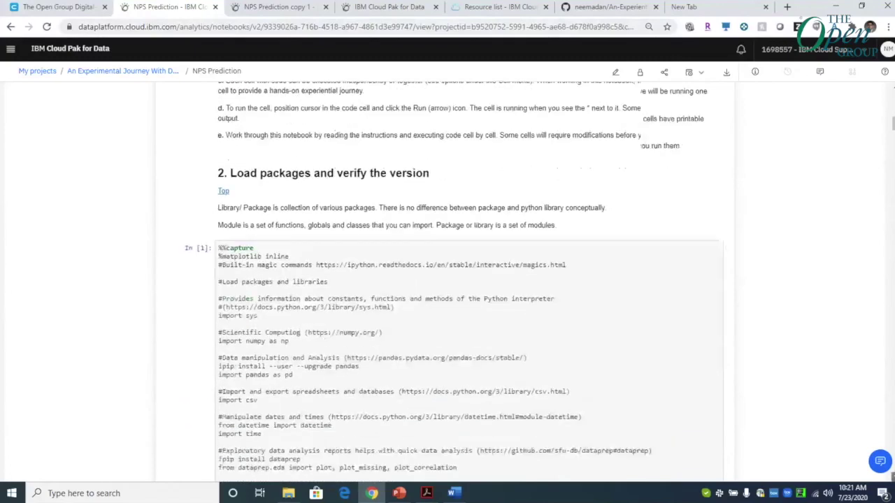
scroll(493, 353, "down", 2)
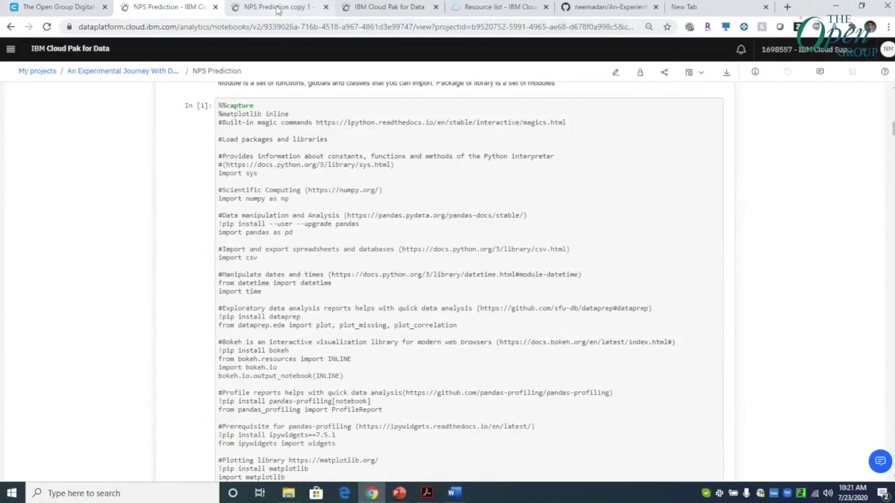
left_click(278, 8)
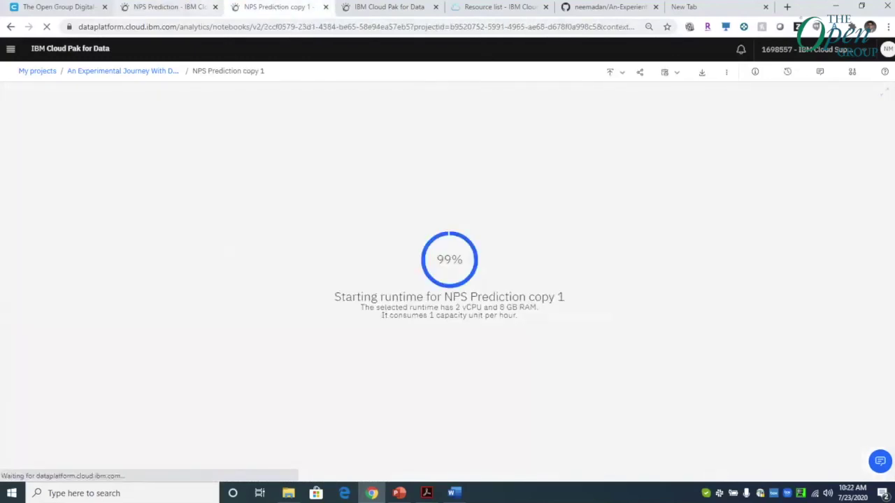
Step: Open a new incognito window and load the copied notebook's URL in it
left_click(175, 7)
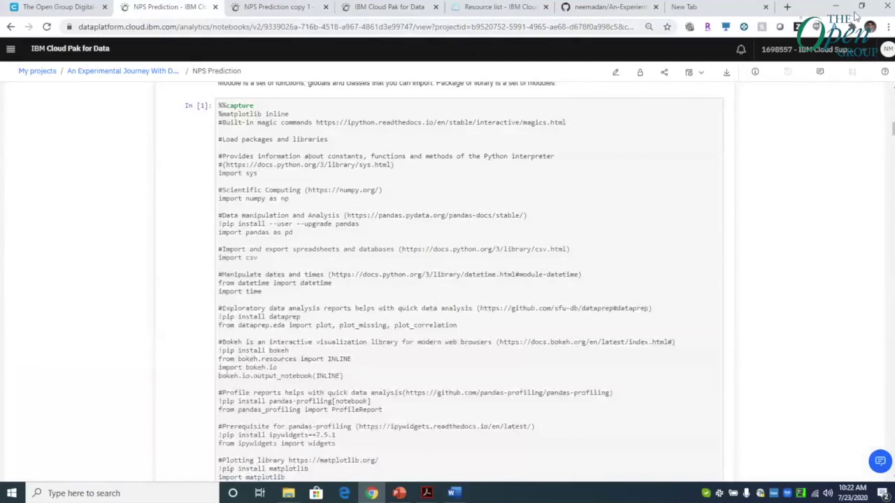
left_click(889, 28)
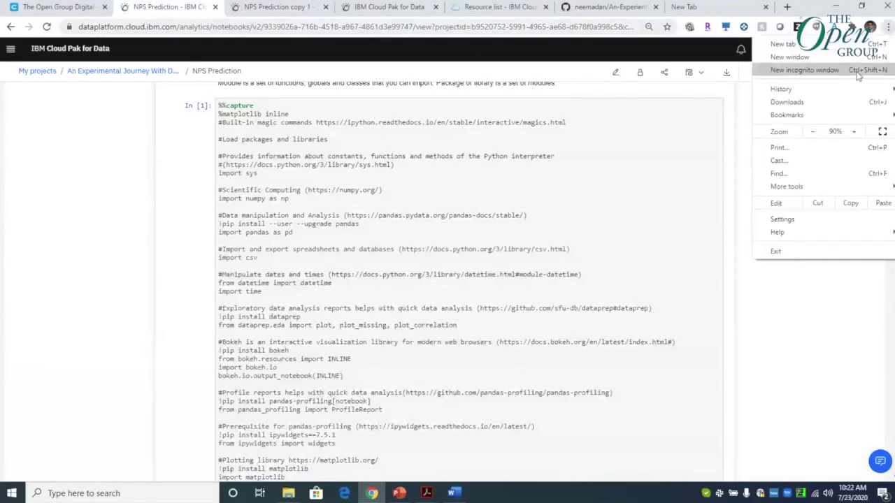
left_click(804, 70)
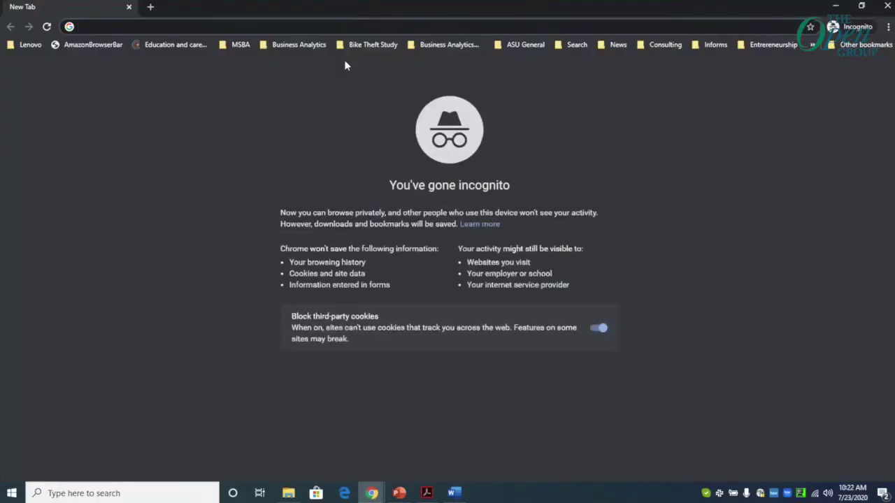
key("alt+Tab")
left_click(276, 7)
left_click(283, 26)
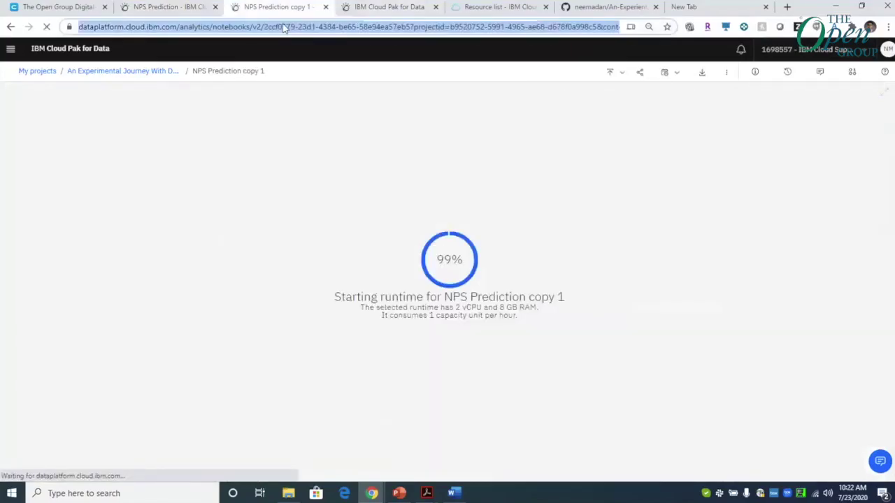
key("ctrl+c")
key("alt+Tab")
key("ctrl+v")
key("Return")
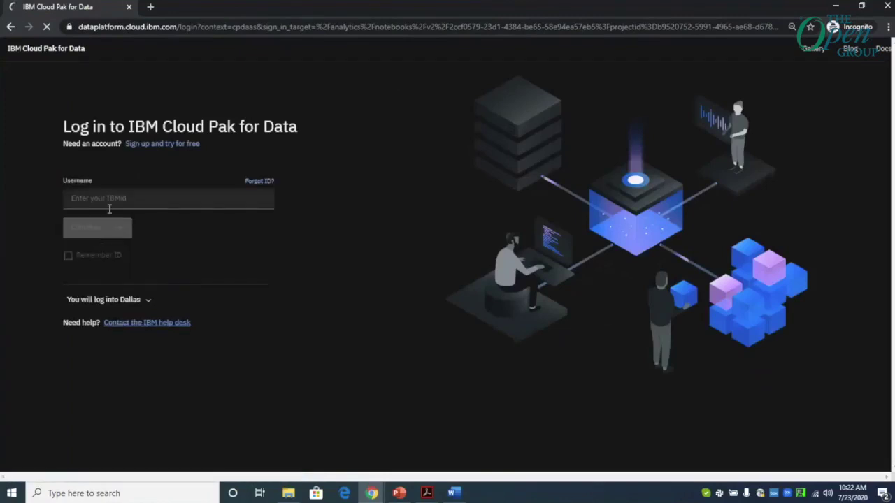
Step: Log in to Cloud Pak for Data with the username and account password
left_click(98, 198)
type("nmadan")
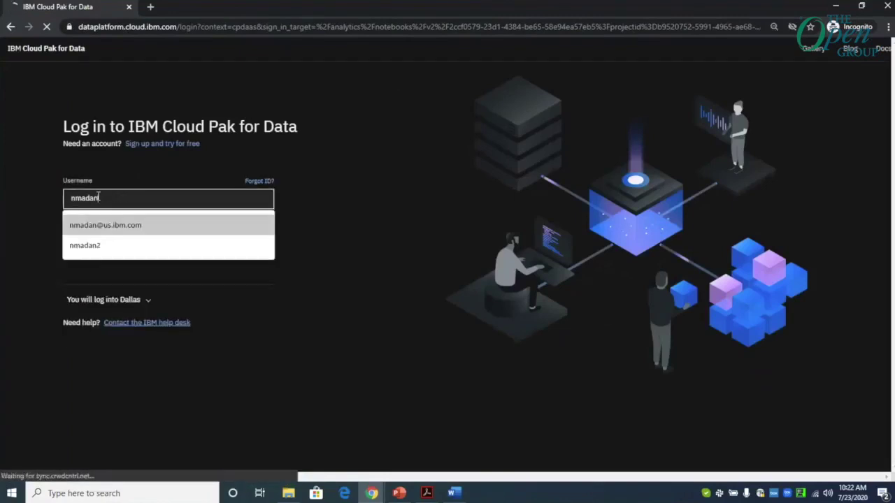
key("Down")
key("Return")
left_click(101, 221)
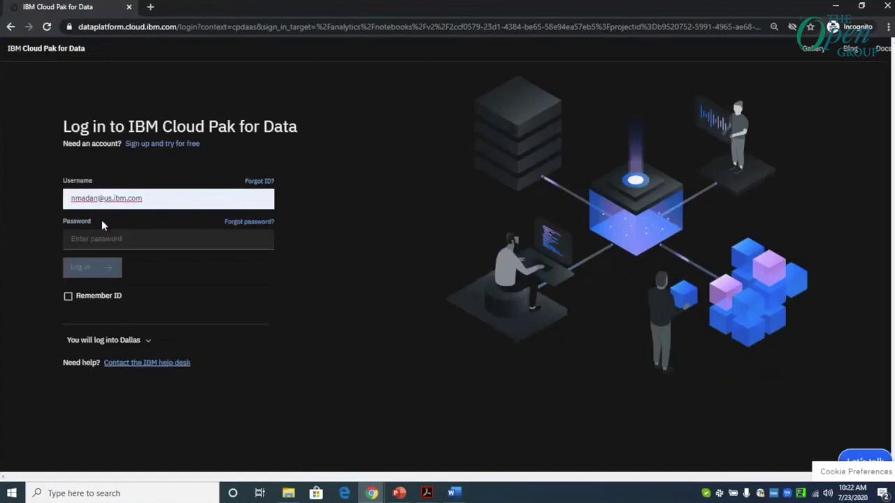
left_click(107, 237)
type("••••••••••")
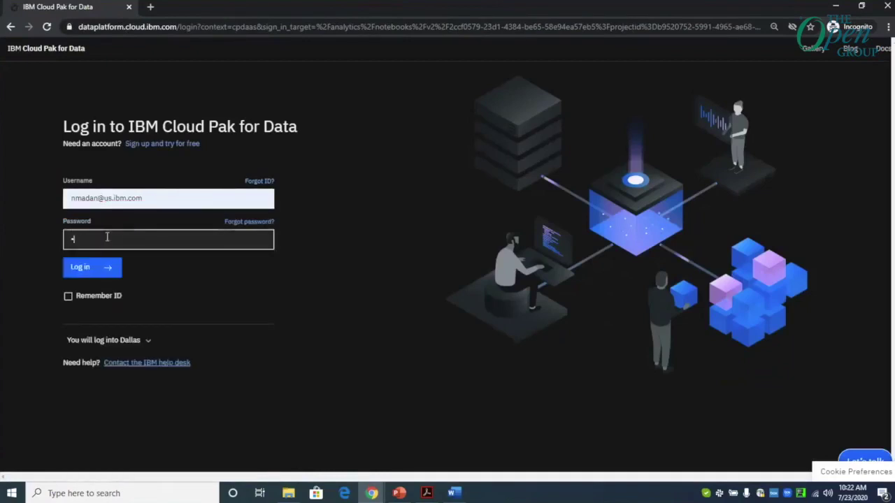
type("••")
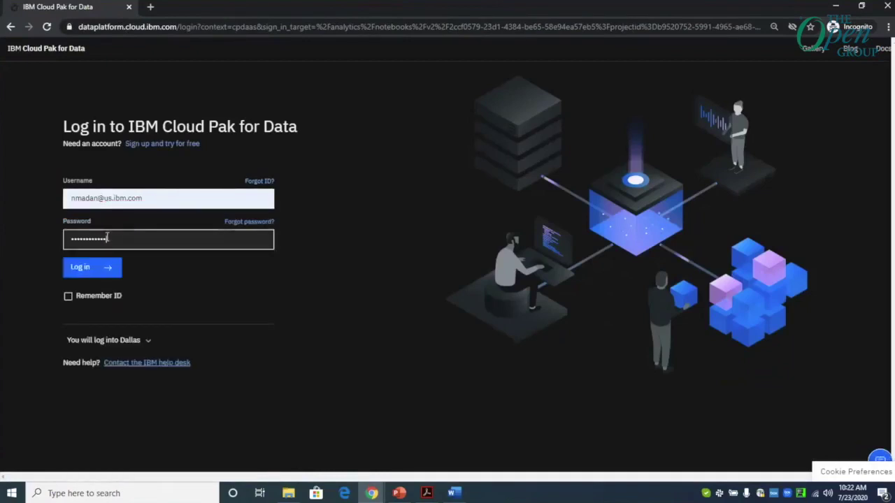
key("Return")
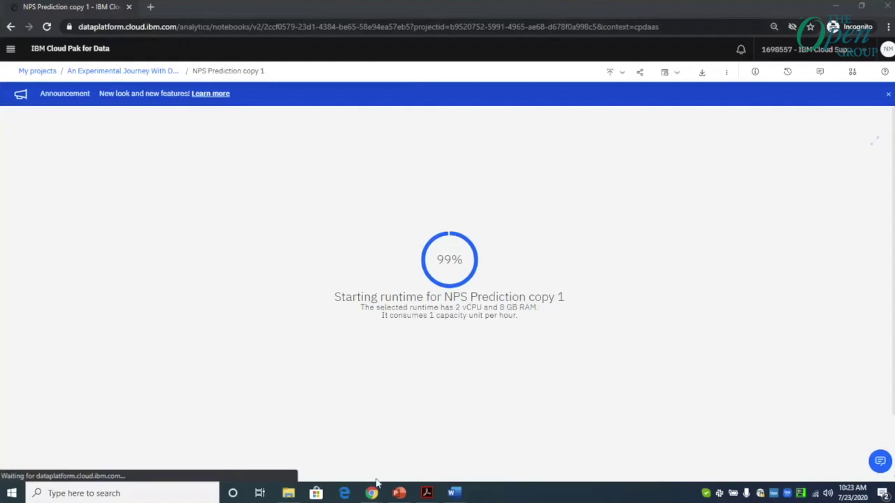
Step: Check the runtime startup message shown in the private browsing window
mouse_move(374, 494)
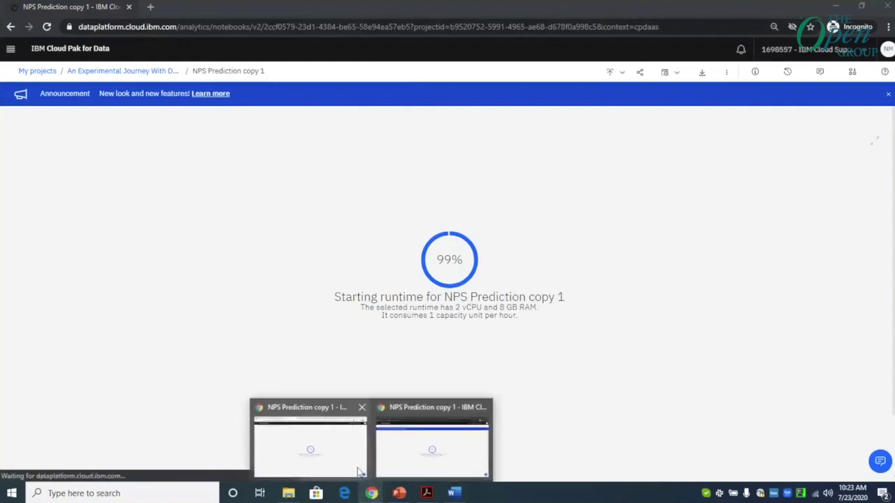
left_click(351, 467)
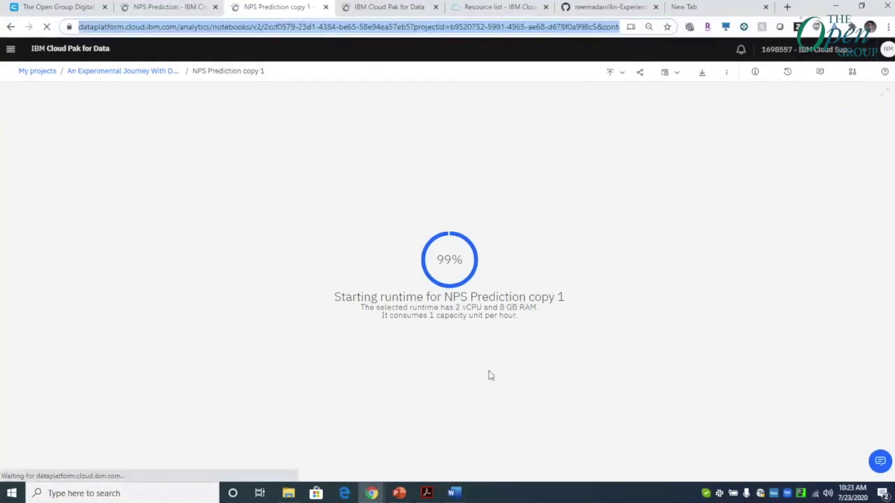
mouse_move(372, 493)
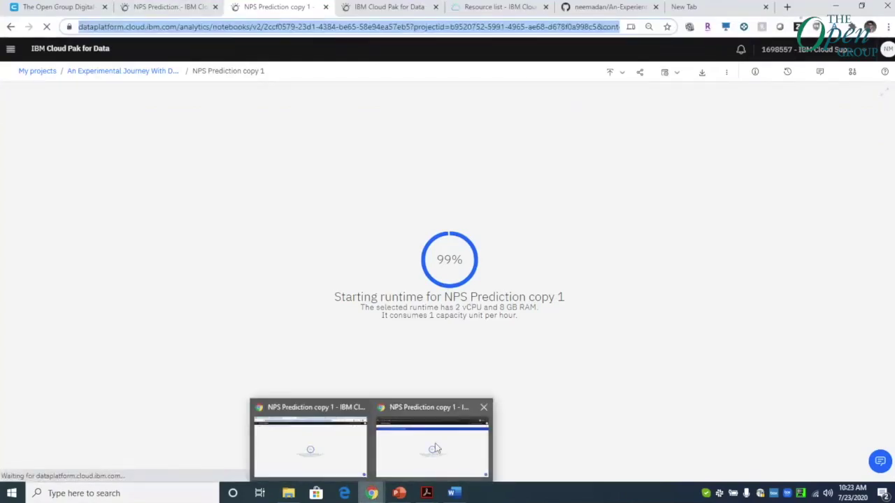
left_click(435, 444)
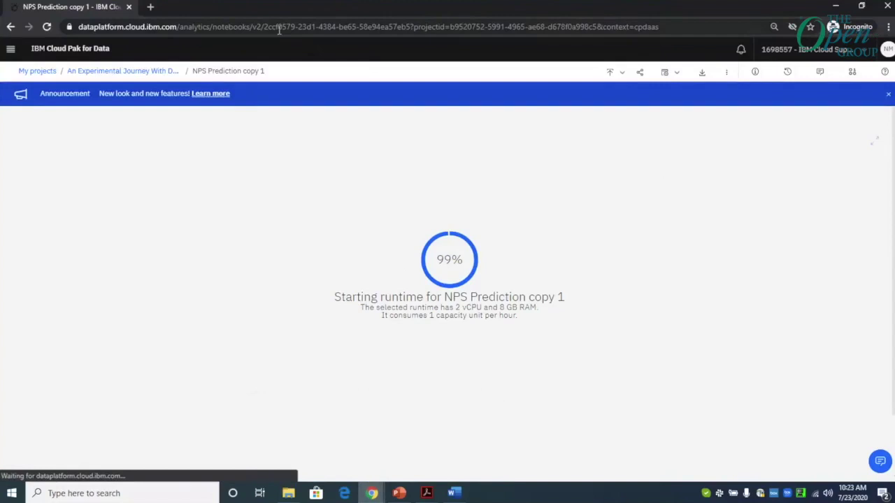
left_click_drag(337, 298, 549, 310)
left_click(538, 324)
left_click_drag(340, 298, 515, 316)
left_click(515, 316)
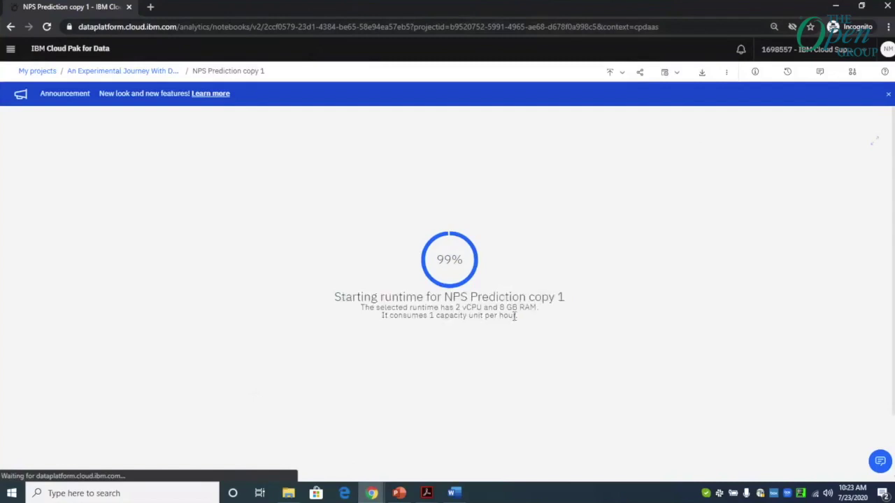
Step: Return to the main window's original NPS Prediction notebook at its In [1] cell
mouse_move(372, 493)
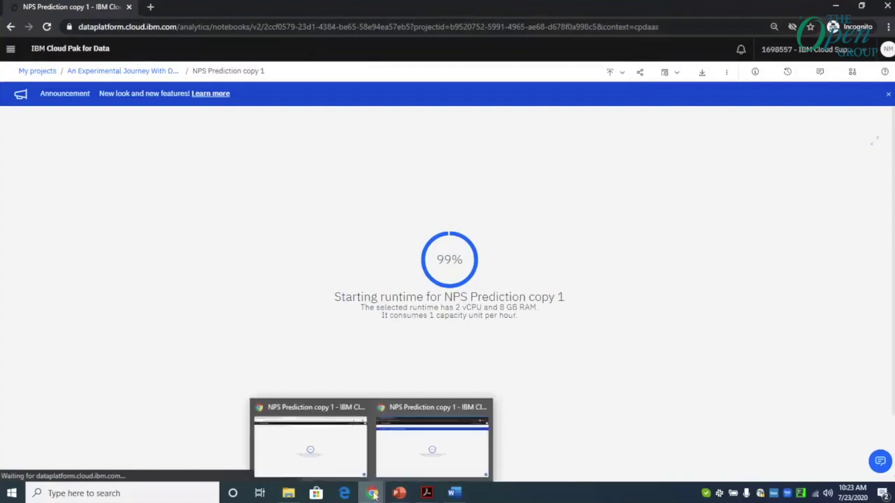
left_click(333, 452)
left_click(184, 7)
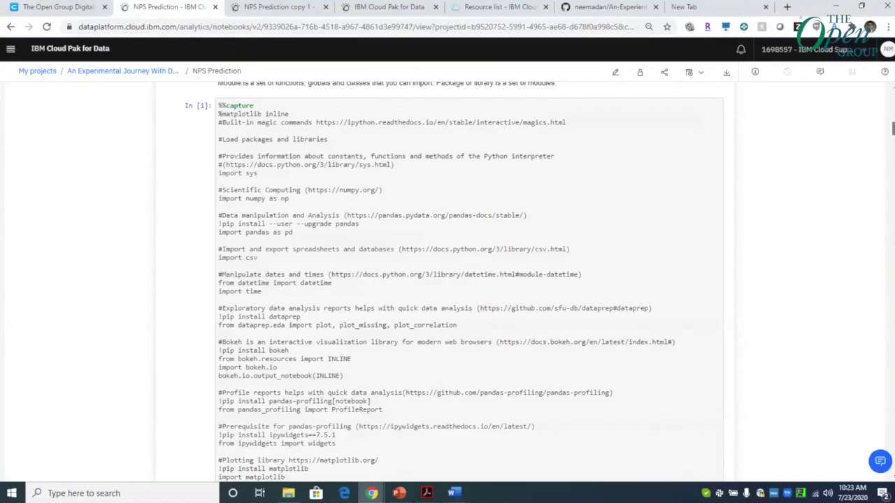
Step: Show the nps-score-ds notebook's introduction on its Python 3.6 kernel
scroll(893, 128, "down", 1)
scroll(893, 128, "up", 2)
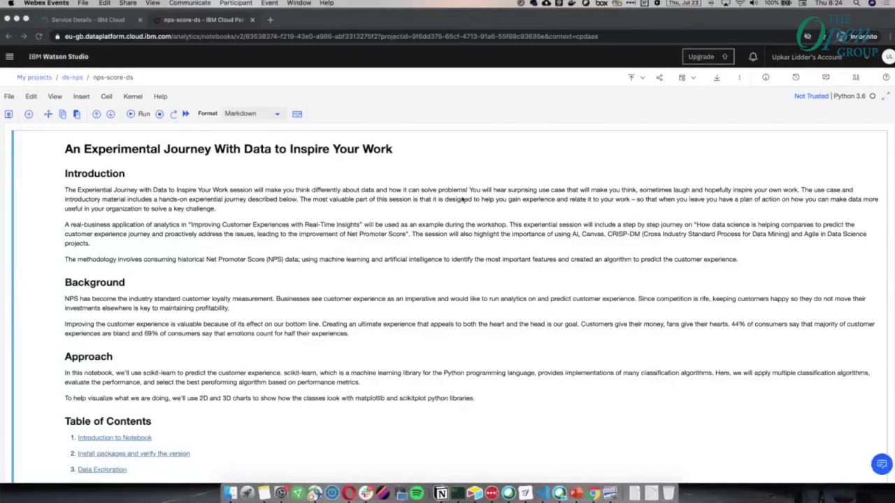
Step: Select the package-import cell and review down to version-check cell In [2] (Python 3.6.9, Pandas 1.0.5)
left_click(87, 244)
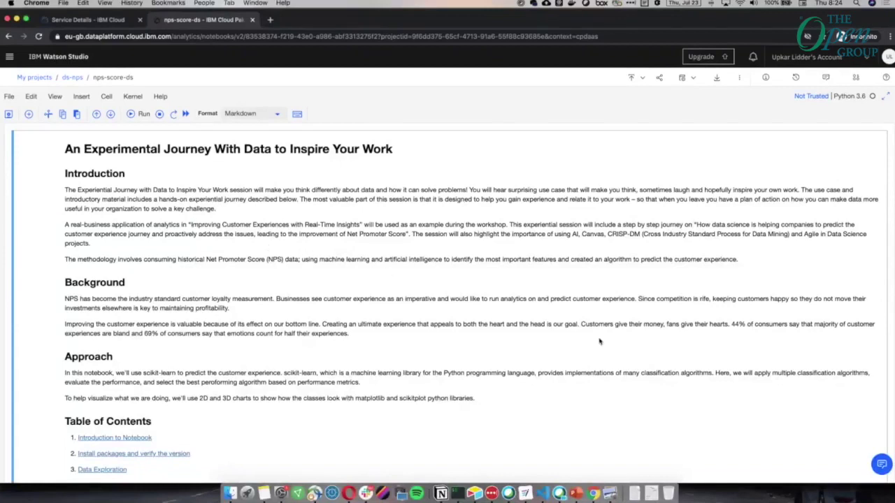
scroll(233, 326, "down", 10)
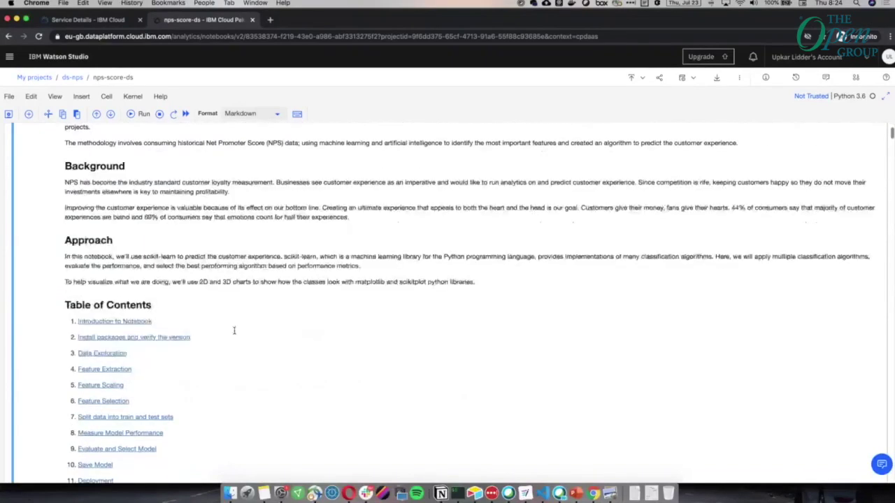
scroll(235, 334, "down", 10)
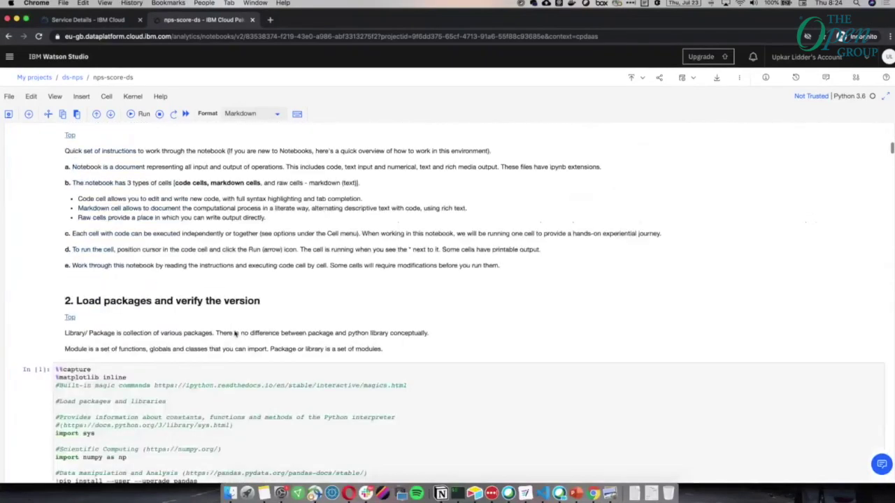
left_click(175, 305)
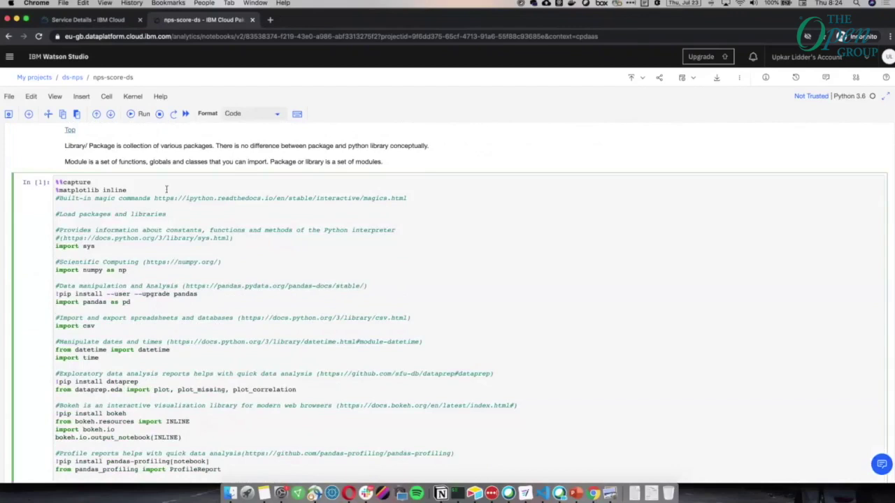
scroll(166, 188, "down", 15)
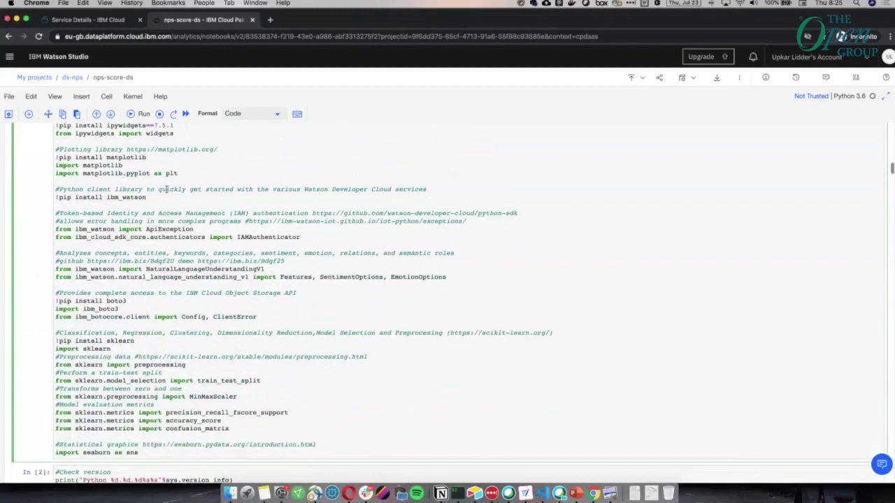
scroll(160, 189, "down", 2)
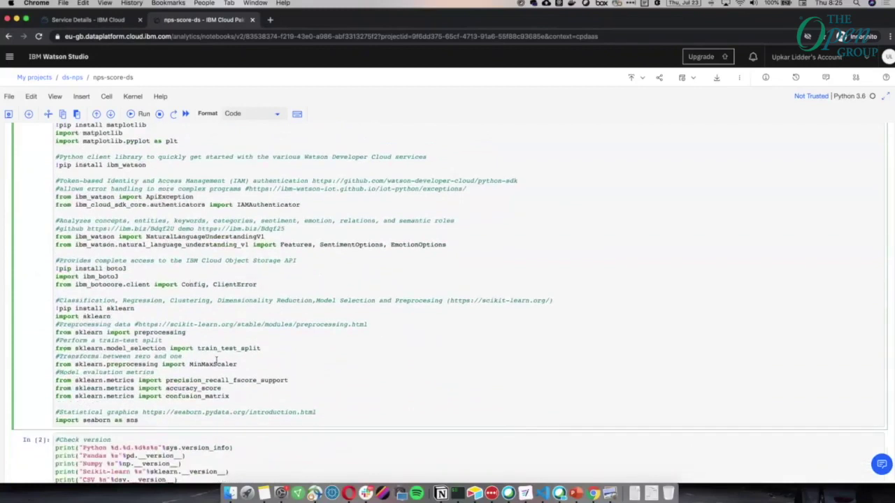
scroll(216, 360, "down", 1)
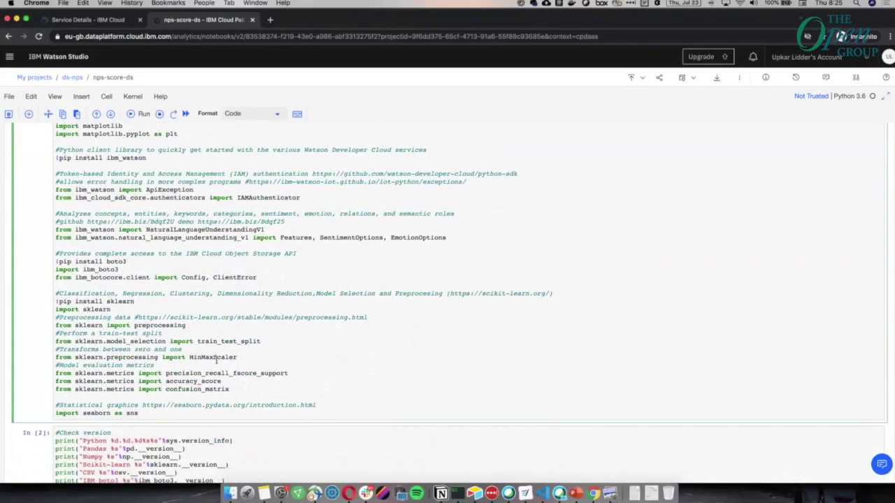
scroll(216, 361, "down", 4)
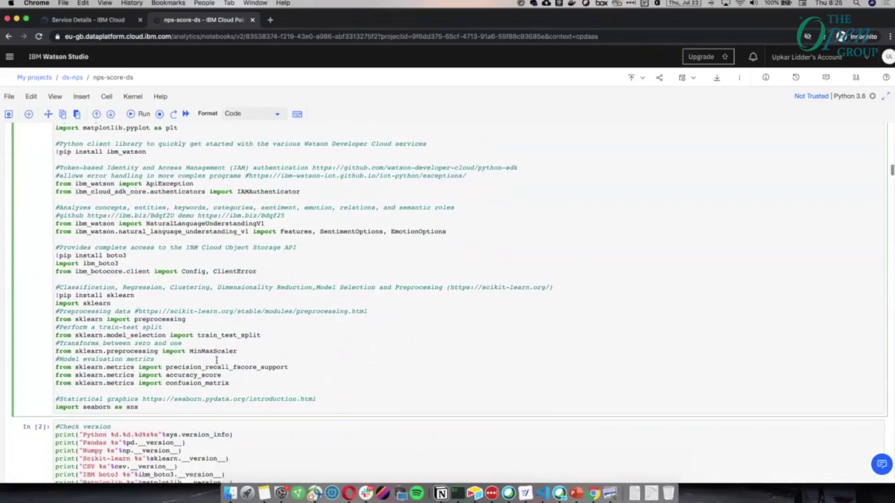
scroll(216, 360, "down", 1)
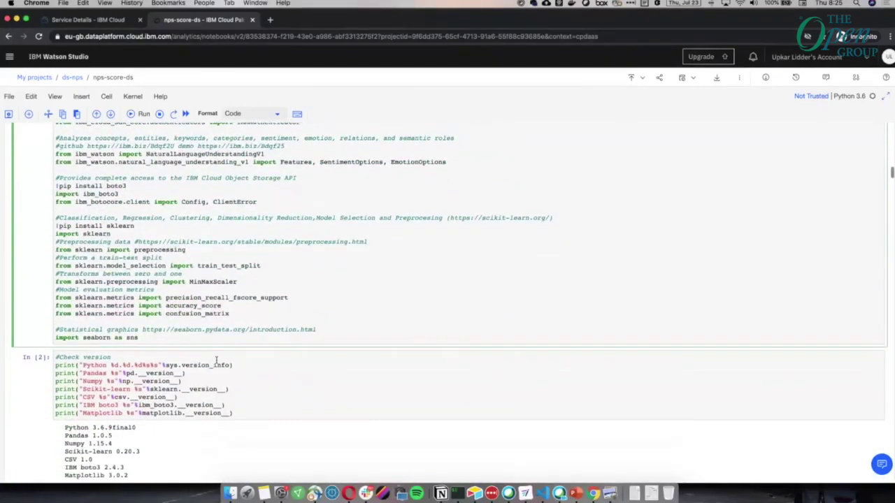
scroll(217, 360, "down", 8)
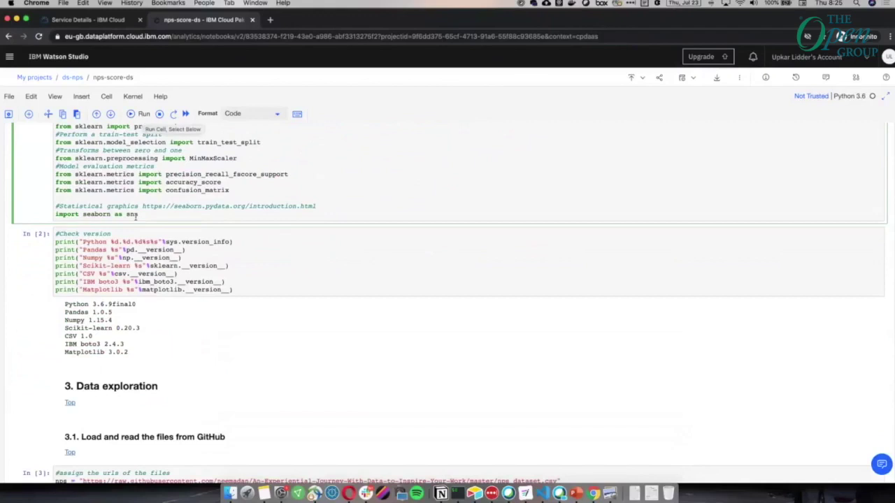
Step: Rerun the package-import and version-check cells
left_click(133, 114)
left_click(131, 114)
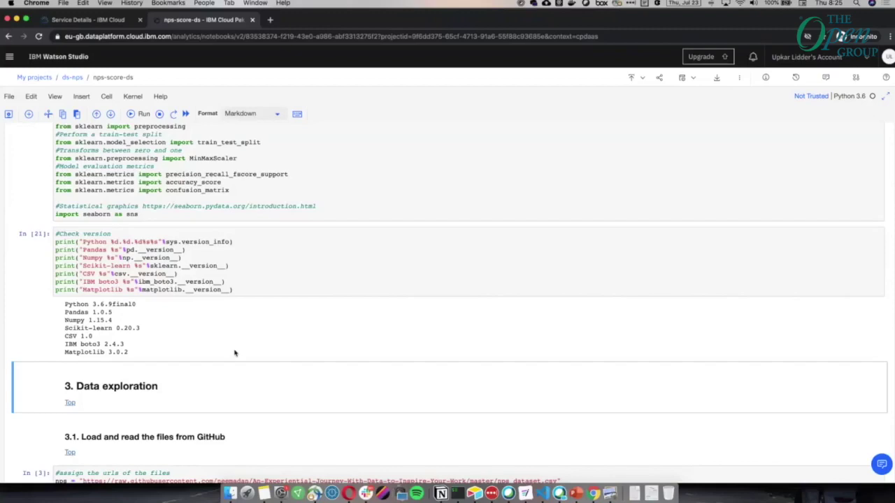
scroll(234, 353, "down", 7)
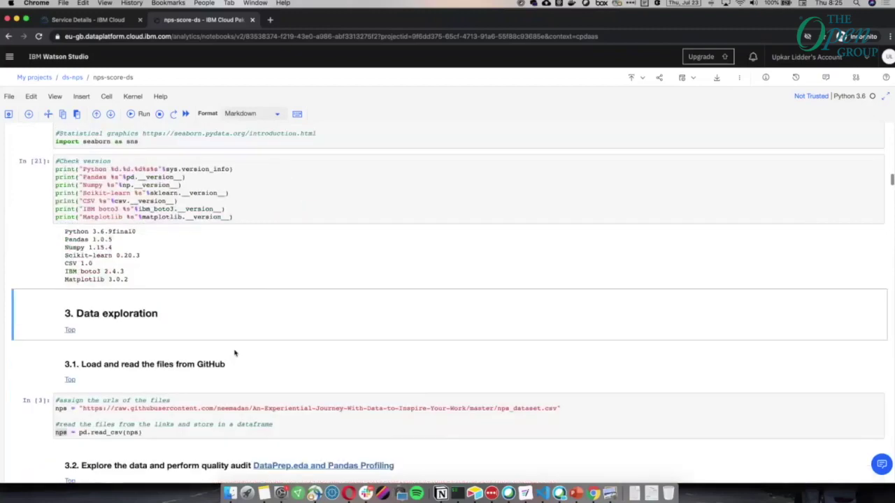
Step: Load the NPS dataset from GitHub and view the DataPrep.eda plot(nps) distribution charts
left_click(166, 266)
left_click(137, 116)
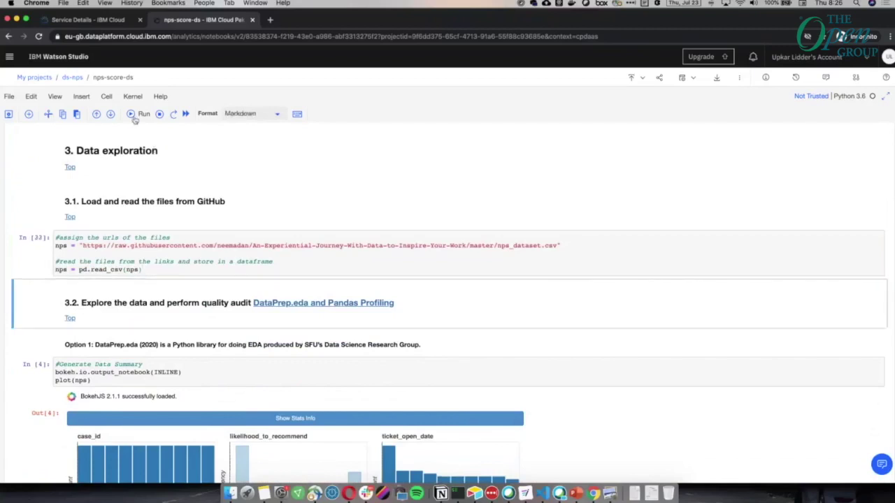
scroll(245, 324, "down", 2)
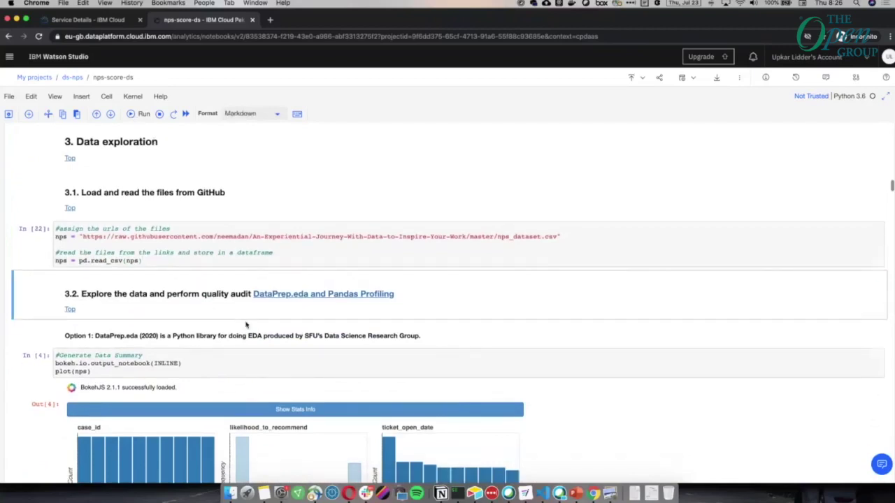
scroll(246, 324, "down", 2)
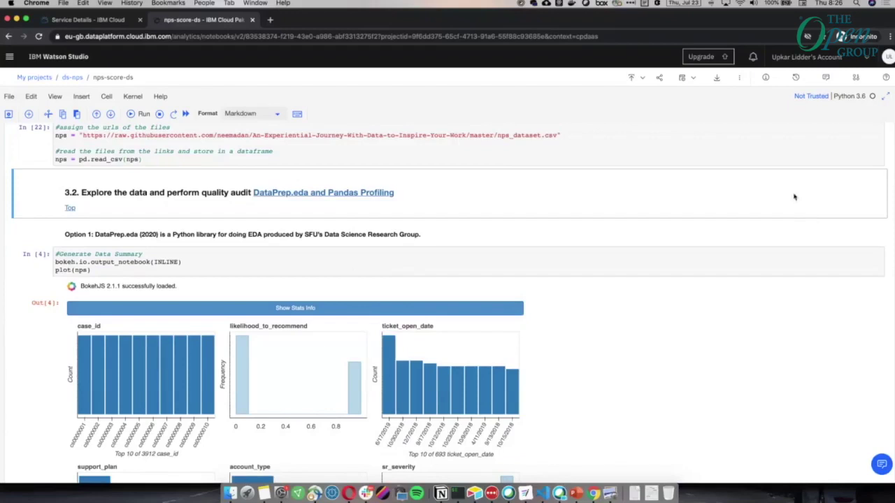
scroll(384, 360, "down", 3)
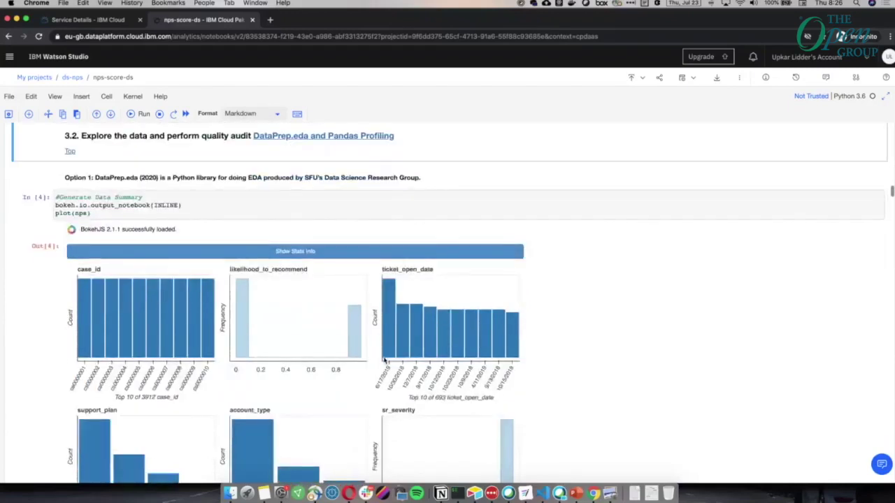
scroll(605, 342, "down", 4)
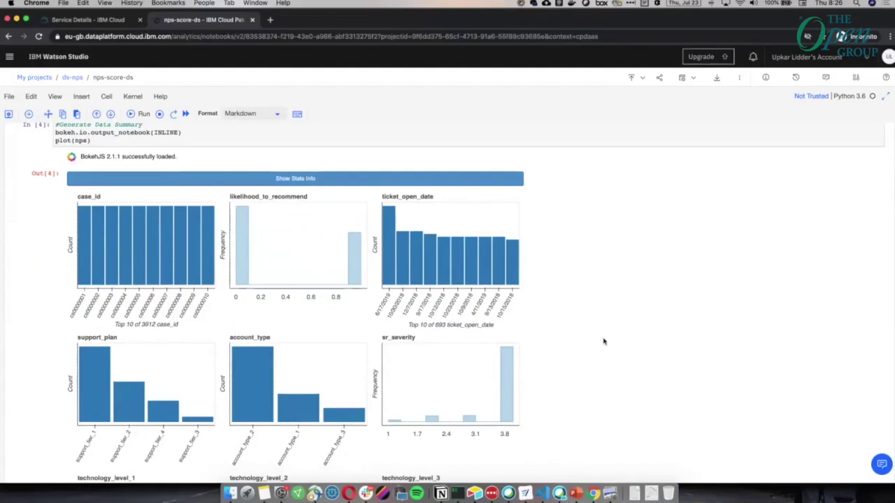
right_click(604, 341)
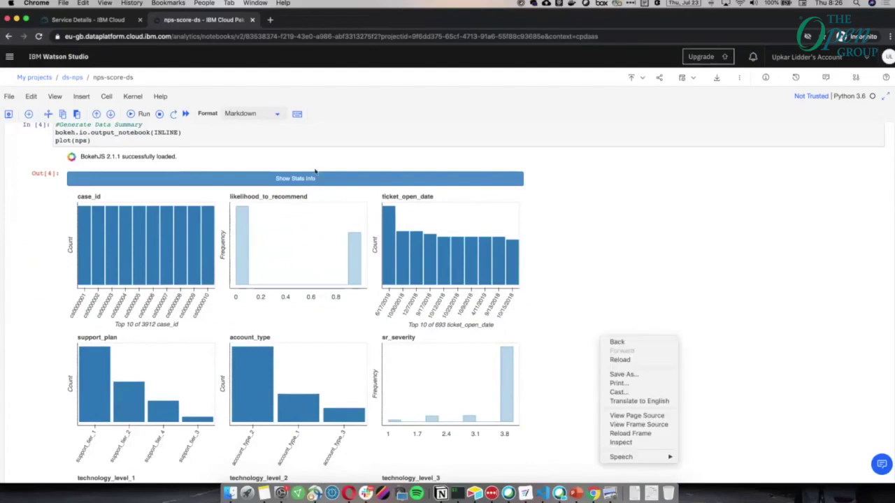
Step: Show the Dataset Statistics and Variable Types tables: 58 variables, 3912 observations, 37.9% missing
left_click(302, 179)
left_click(302, 179)
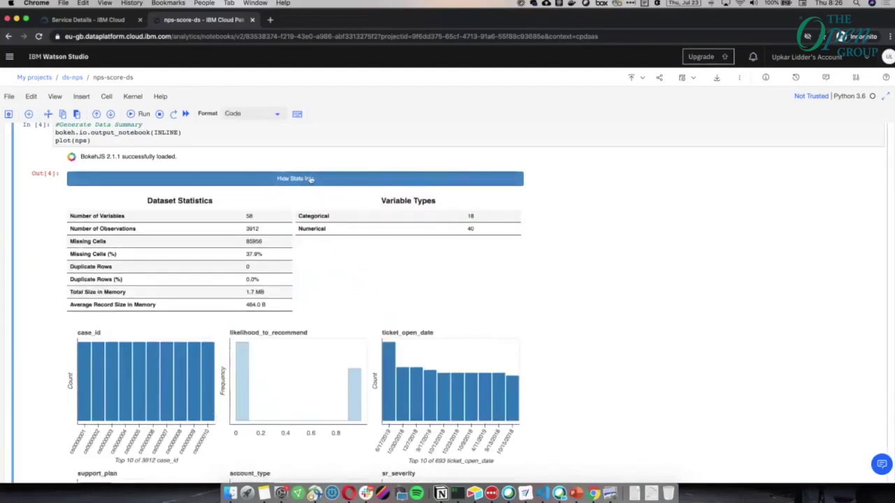
left_click(311, 179)
left_click(357, 178)
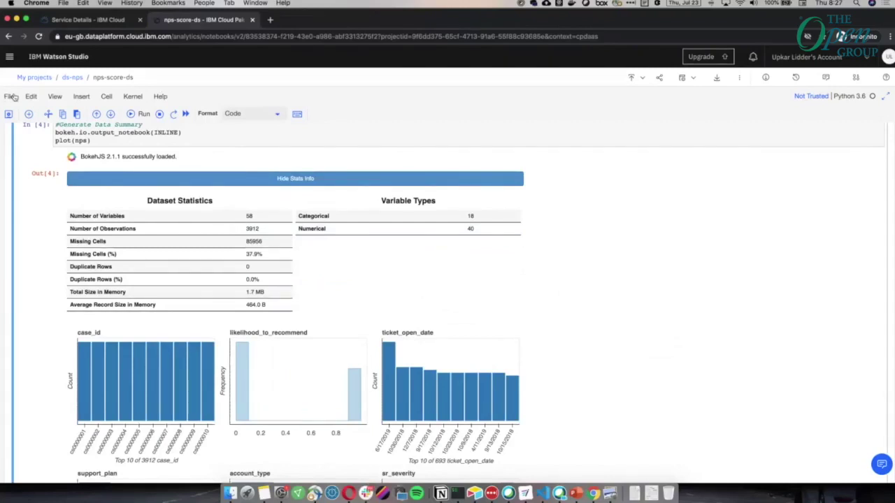
Step: Look through the notebook's File and View menus, then close them
left_click(11, 96)
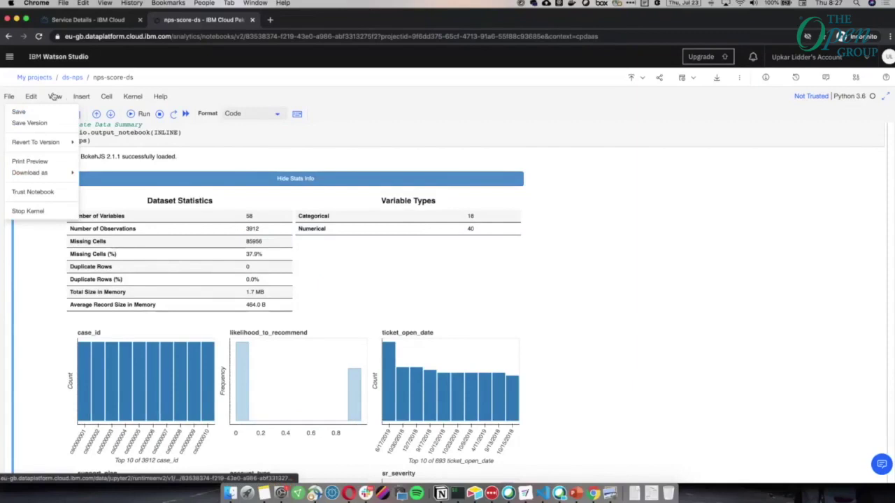
left_click(55, 97)
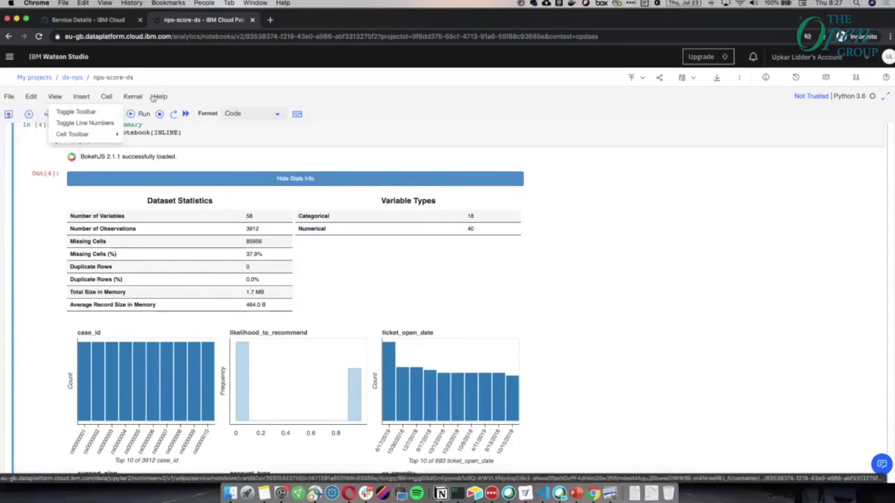
left_click(178, 97)
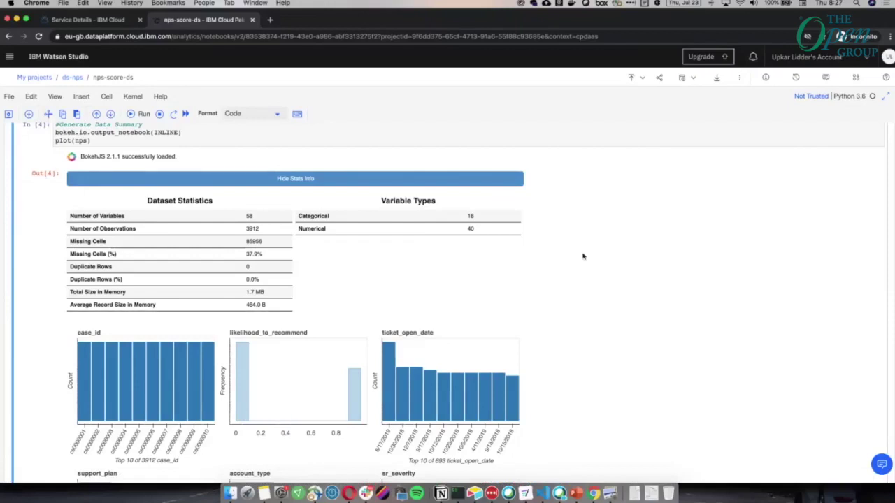
scroll(583, 257, "down", 1)
scroll(583, 256, "down", 2)
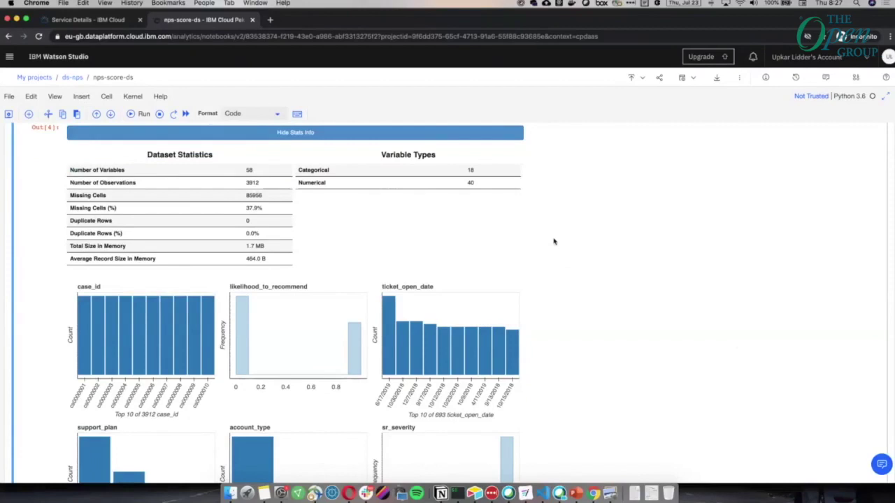
Step: Scroll through the per-column histograms to the In [5] plot_missing(nps) missing-versus-present bar chart
scroll(554, 242, "down", 5)
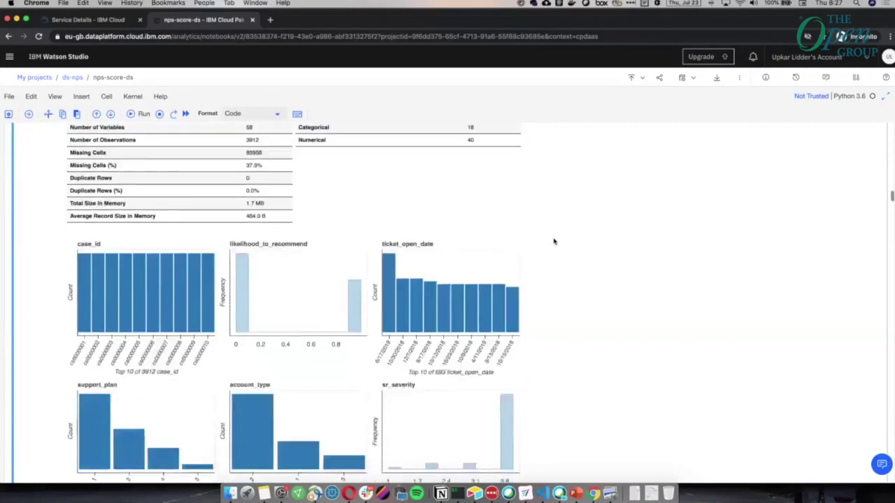
scroll(554, 242, "down", 3)
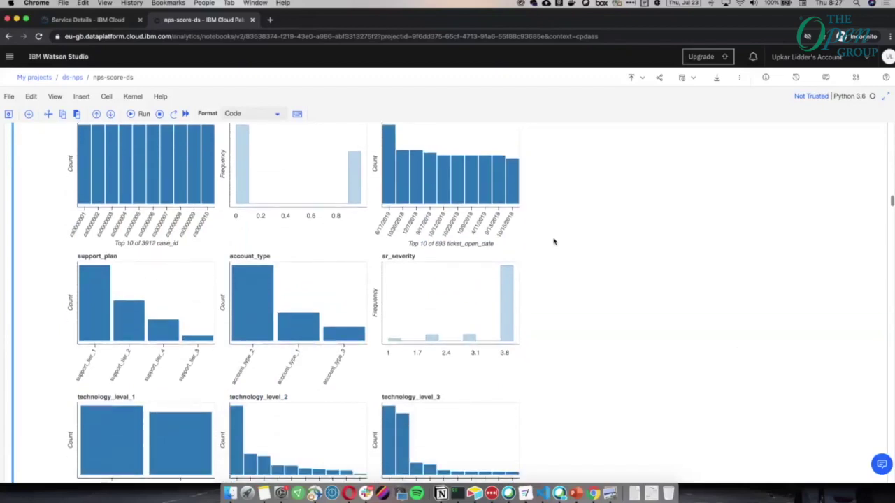
scroll(554, 241, "down", 1)
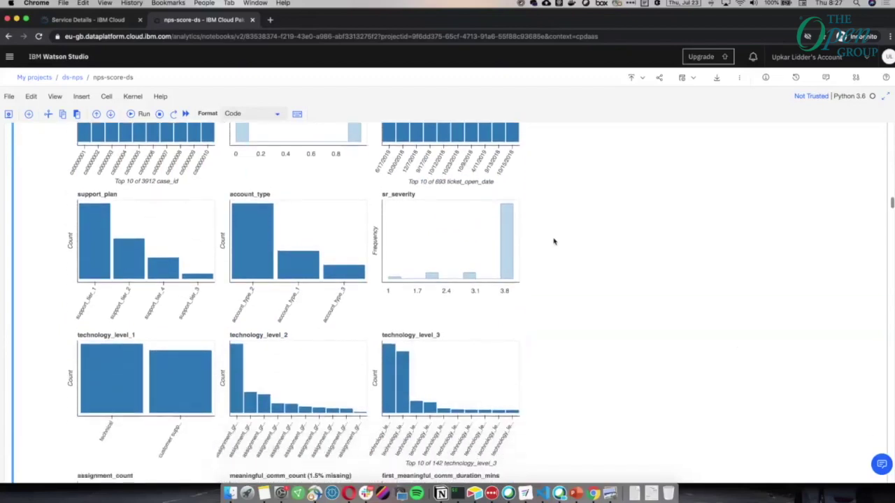
scroll(554, 242, "down", 1)
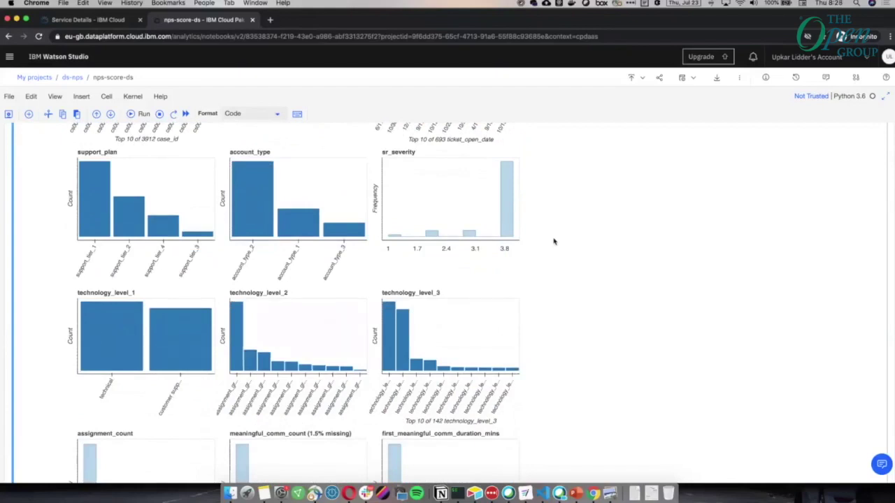
scroll(554, 242, "down", 8)
scroll(554, 242, "down", 1)
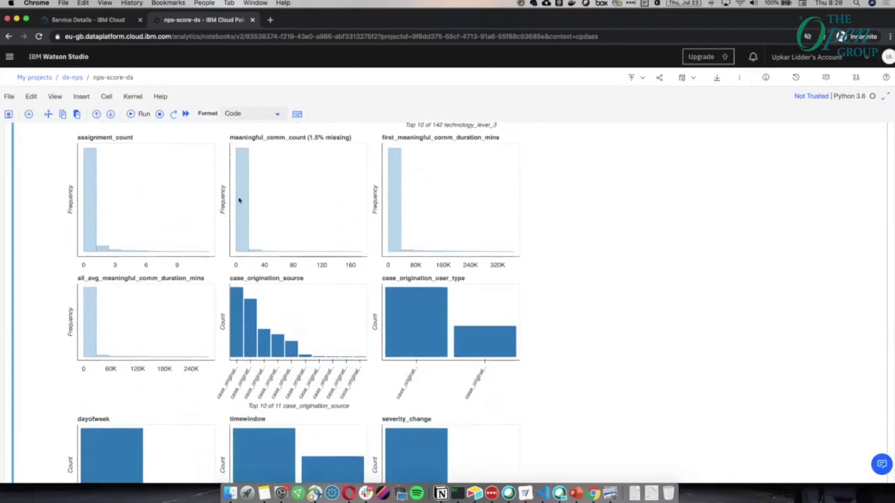
mouse_move(260, 249)
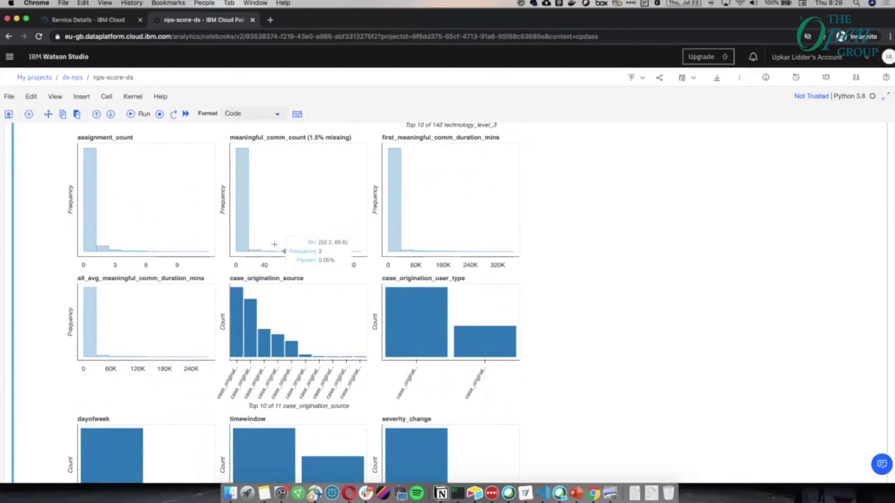
scroll(270, 246, "down", 6)
scroll(277, 241, "down", 1)
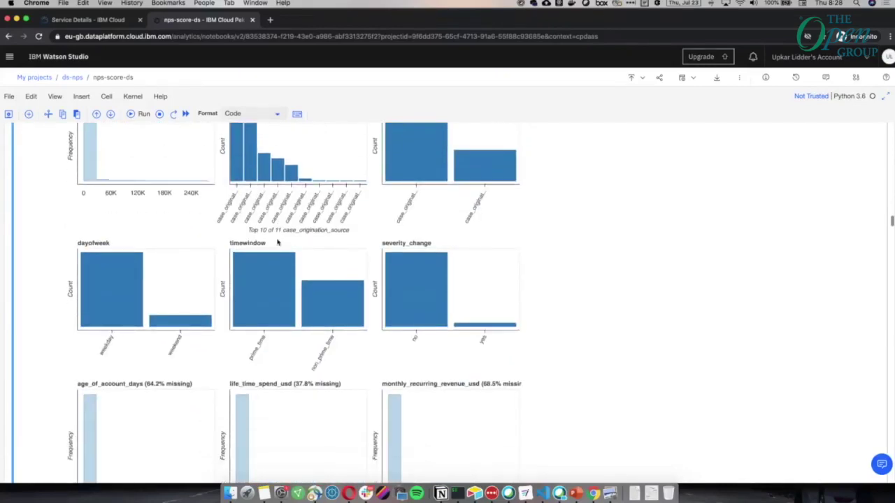
scroll(277, 242, "down", 20)
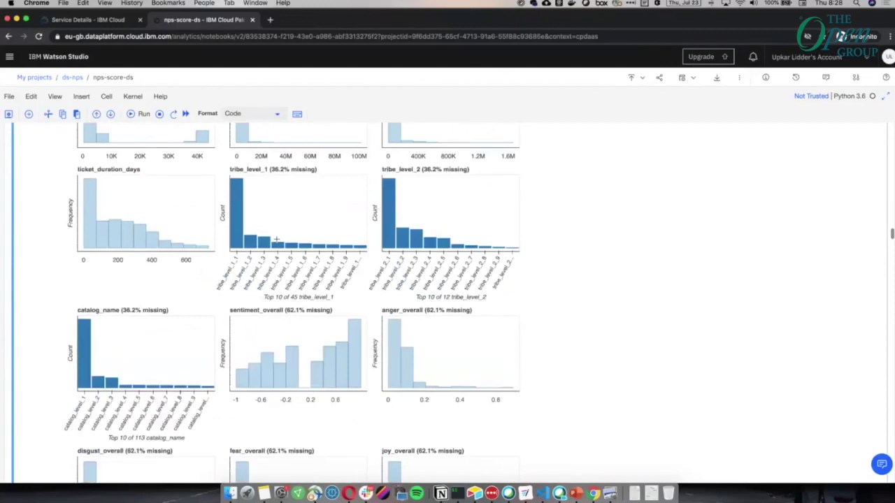
scroll(277, 241, "down", 20)
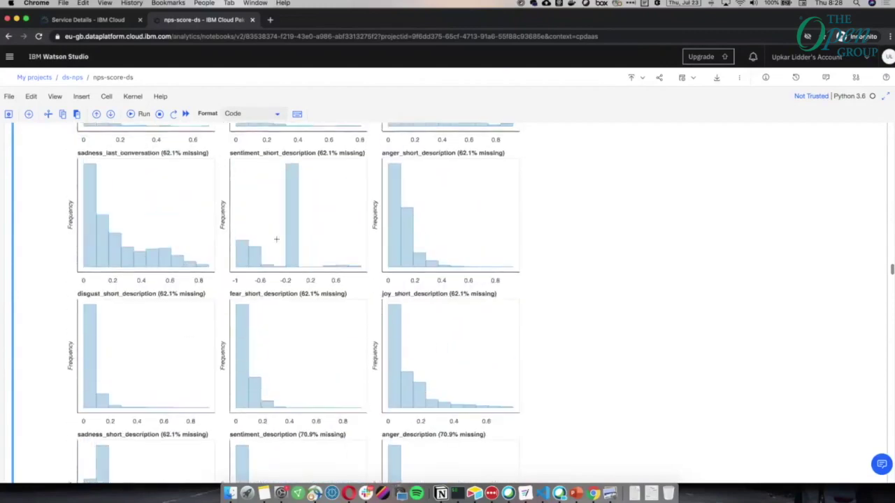
scroll(276, 241, "down", 3)
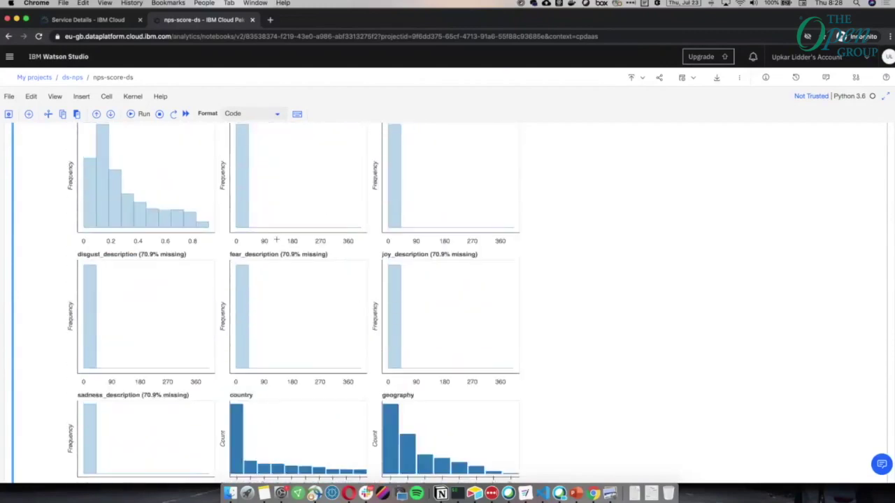
scroll(277, 241, "down", 20)
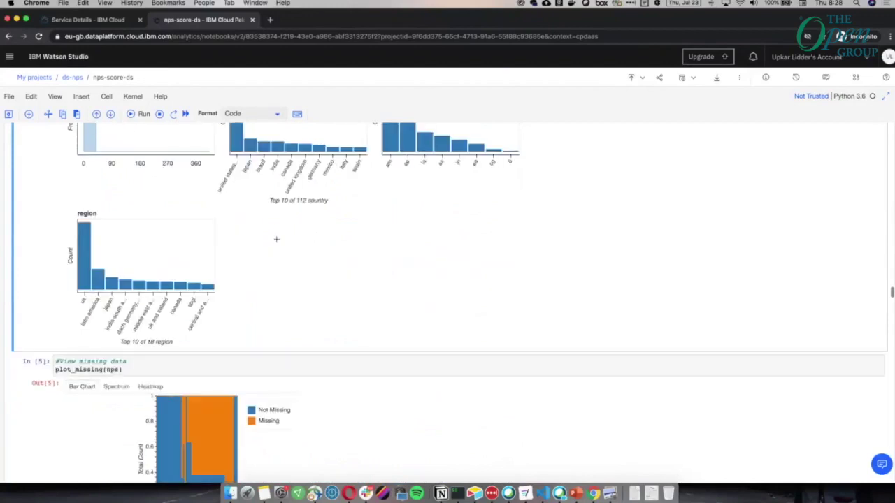
scroll(277, 239, "down", 3)
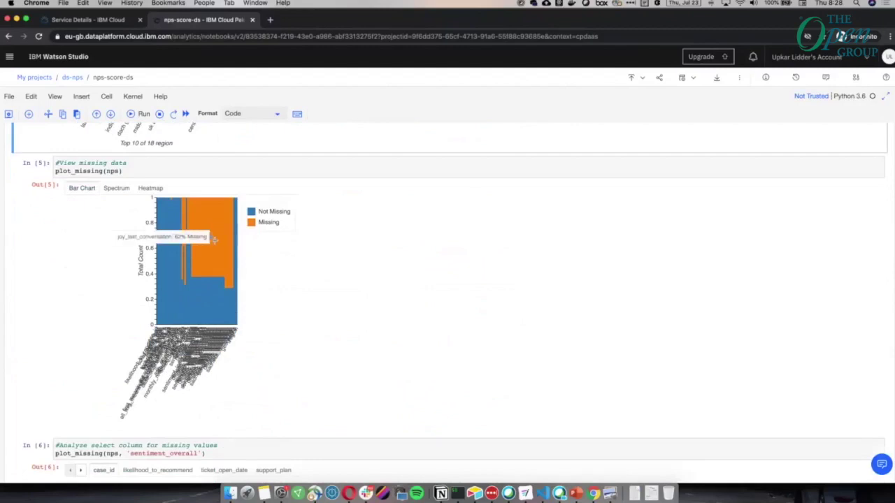
Step: Break sentiment_overall's missing impact down by ticket_open_date, then reach the In [9] Pearson correlation heatmap
mouse_move(219, 235)
scroll(326, 340, "down", 9)
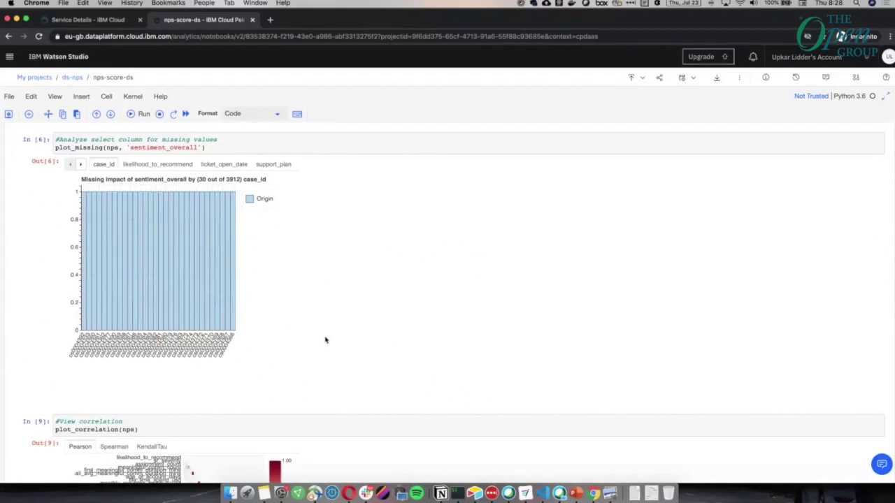
left_click(225, 164)
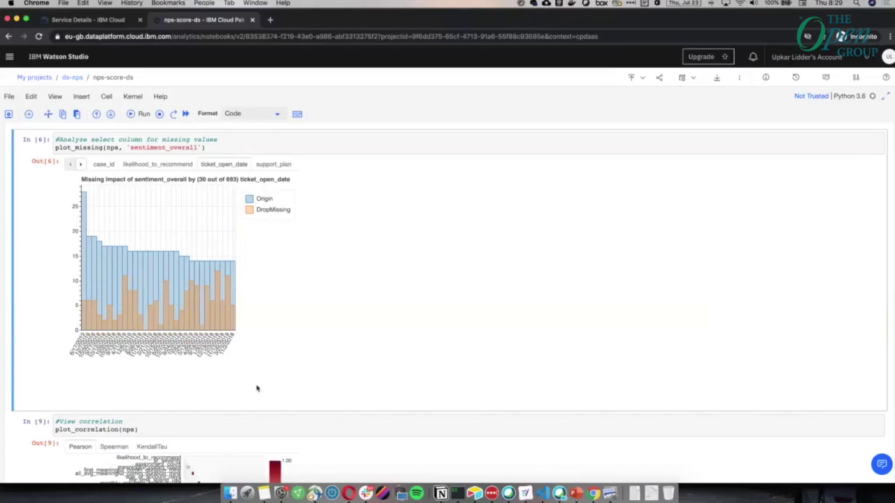
scroll(256, 389, "down", 5)
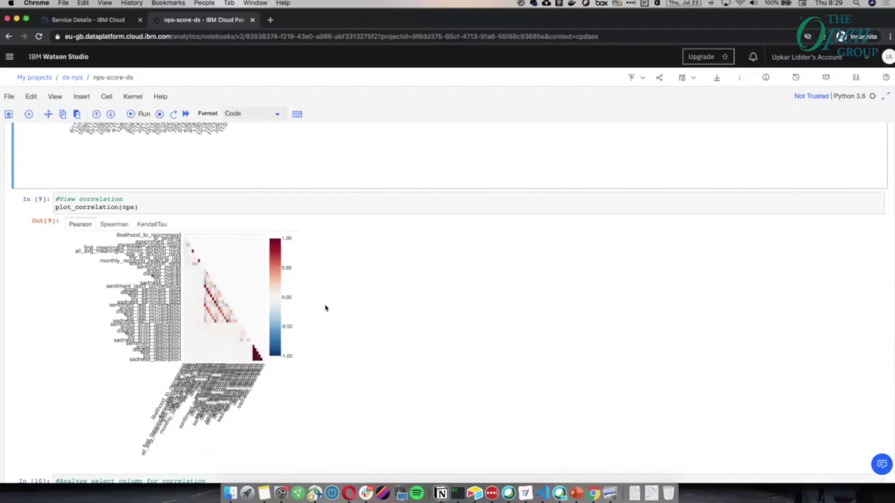
Step: Inspect the In [10] sentiment_overall correlation heatmap, scroll on to Feature Extraction's nps.head() table, and switch to Finder
scroll(326, 307, "down", 5)
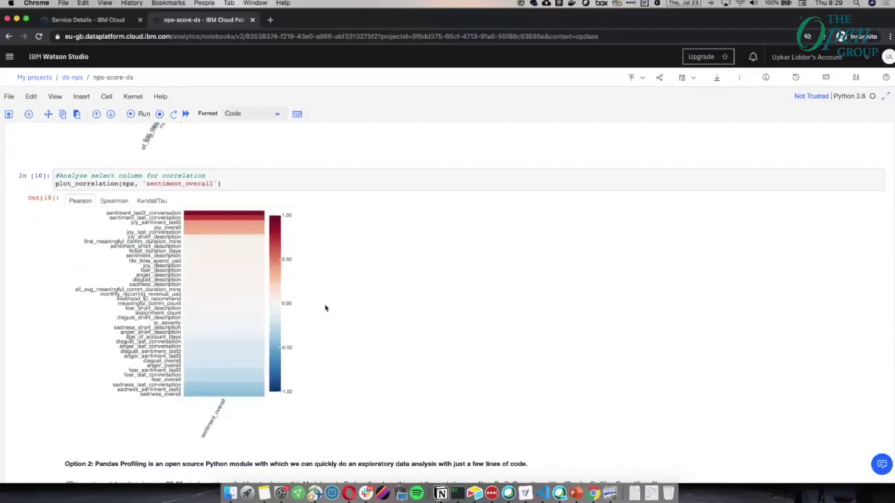
mouse_move(232, 213)
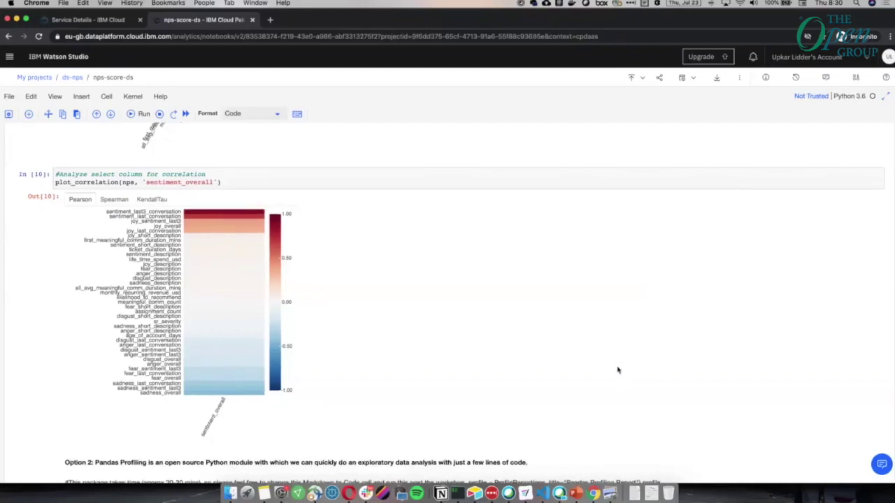
scroll(618, 371, "down", 5)
scroll(618, 371, "down", 1)
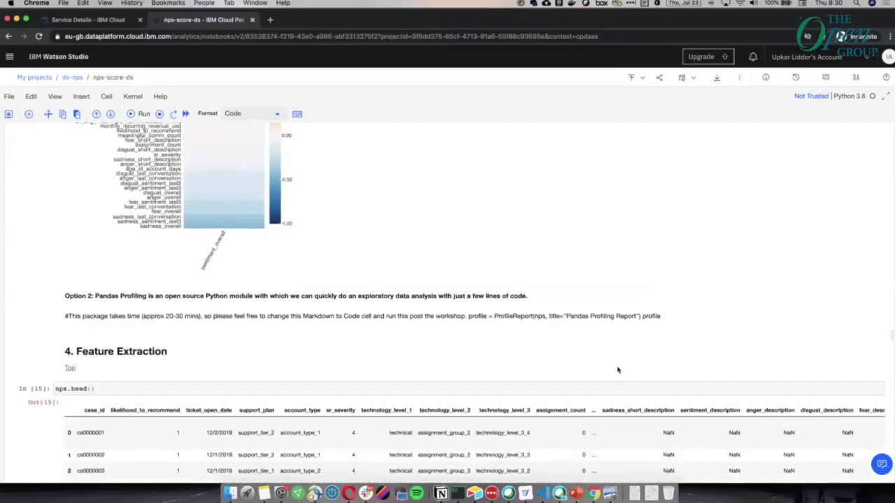
key("super+Tab")
key("super+Tab")
key("super+Tab")
key("super+Tab")
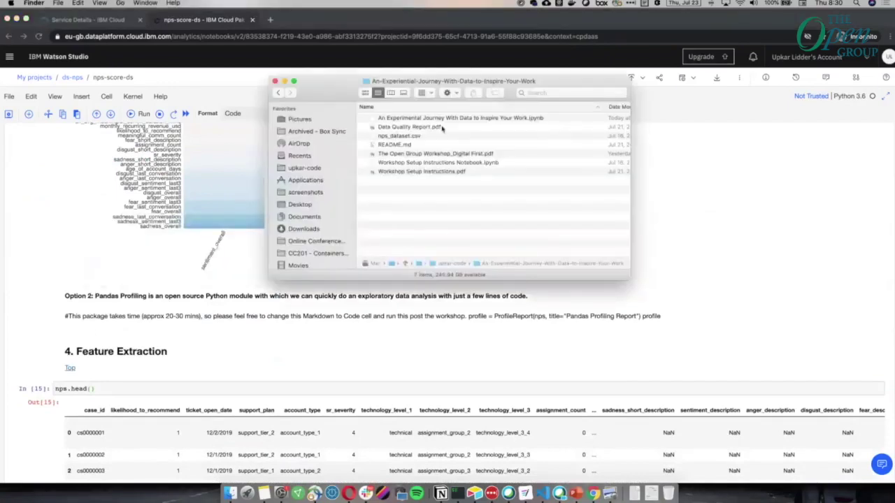
Step: Try twice to open Data Quality Report.pdf in Preview, dismissing the cannot-open error both times
left_click(439, 128)
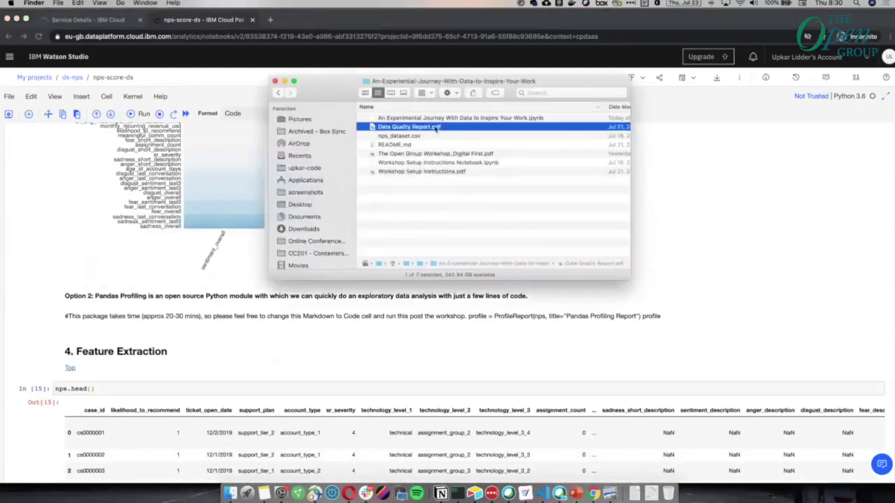
double_click(437, 129)
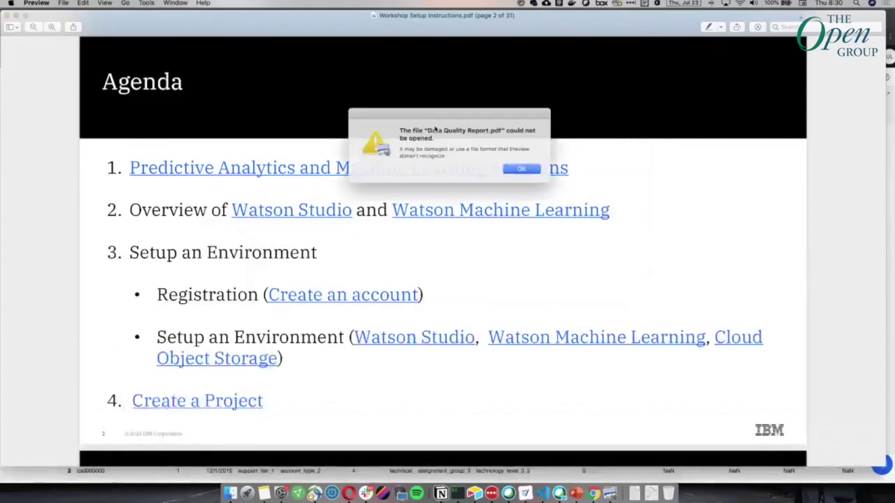
left_click(521, 169)
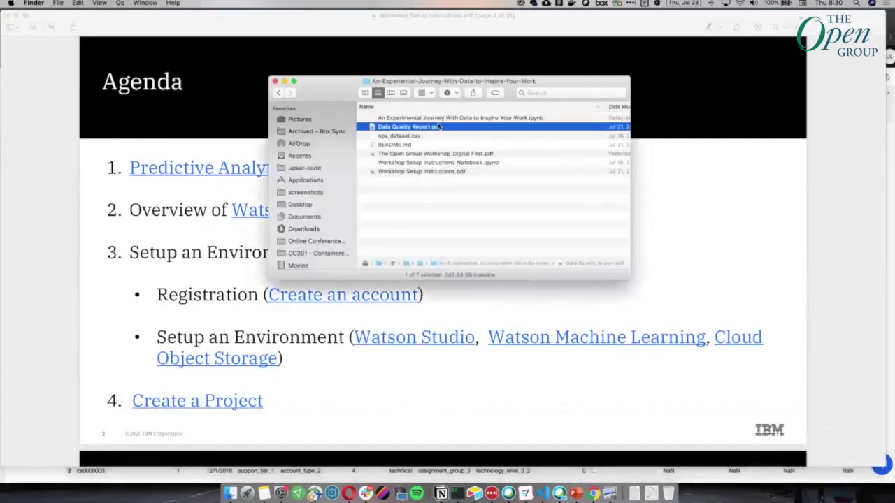
double_click(422, 128)
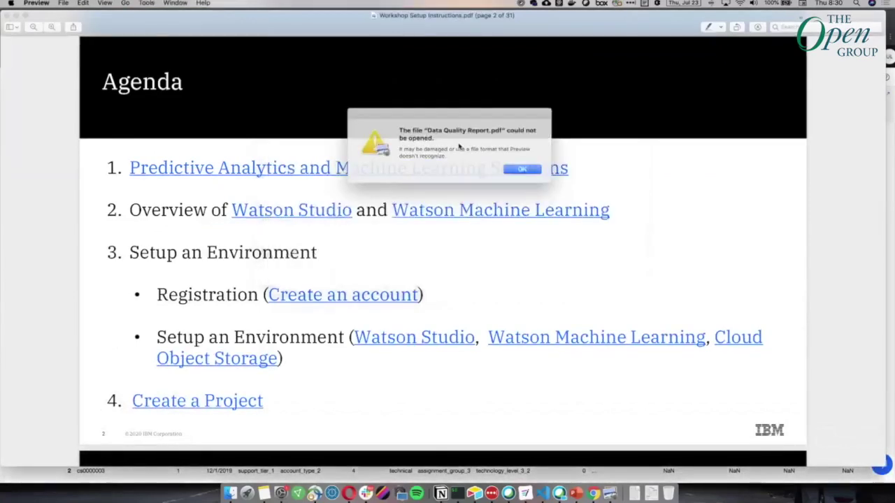
left_click(521, 170)
key("super+Tab")
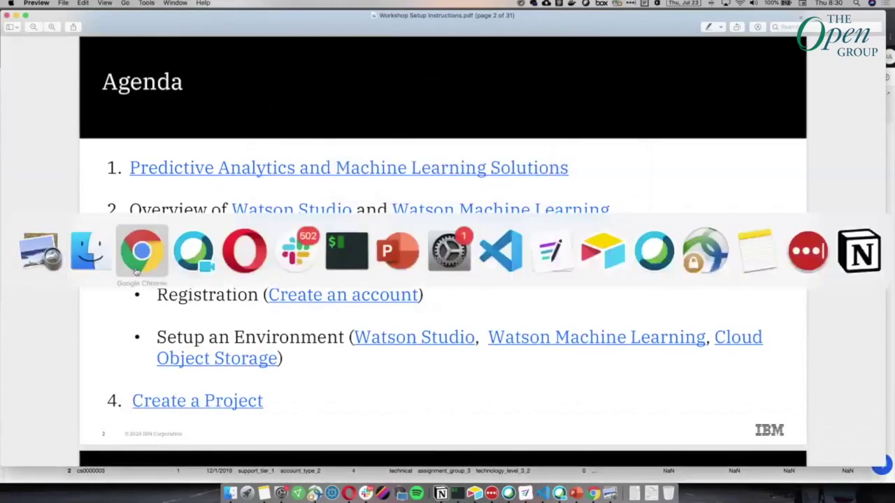
Step: Bring up The Open Group Workshop_Digital First deck in PowerPoint and display slide 16, 'Audience Poll'
key("super+Tab")
key("super+Tab")
key("super+Tab")
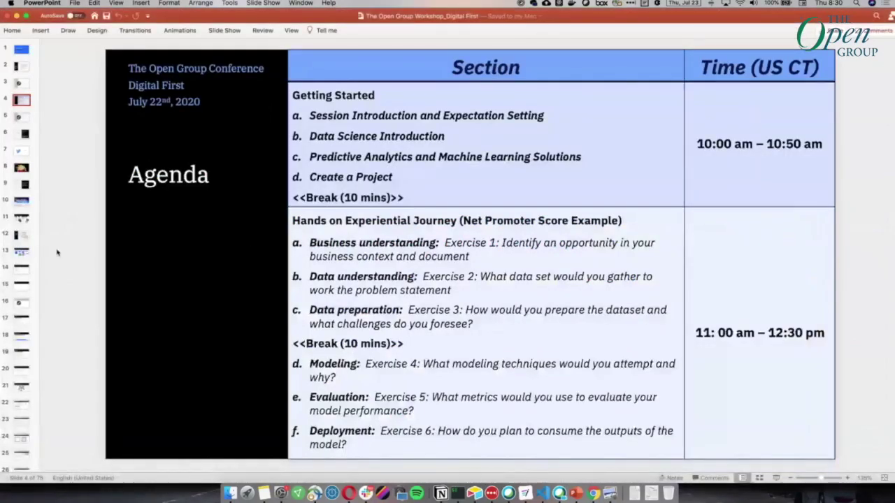
scroll(21, 271, "down", 3)
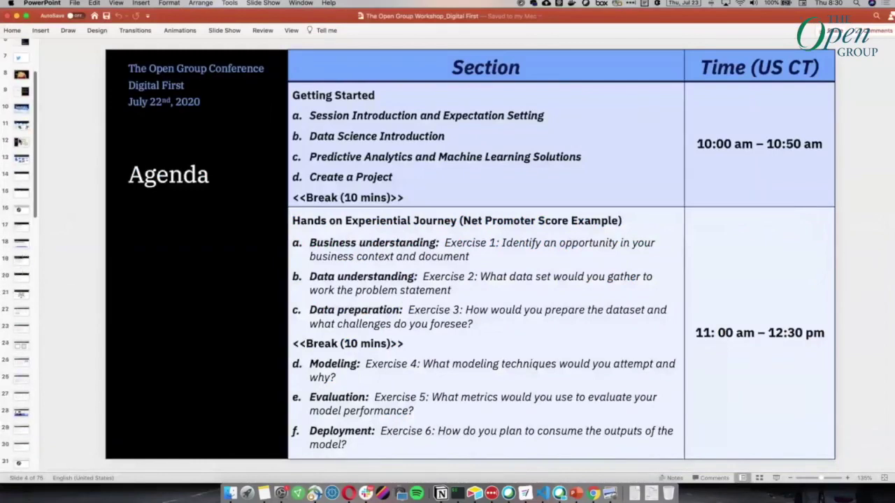
left_click(20, 141)
left_click(20, 213)
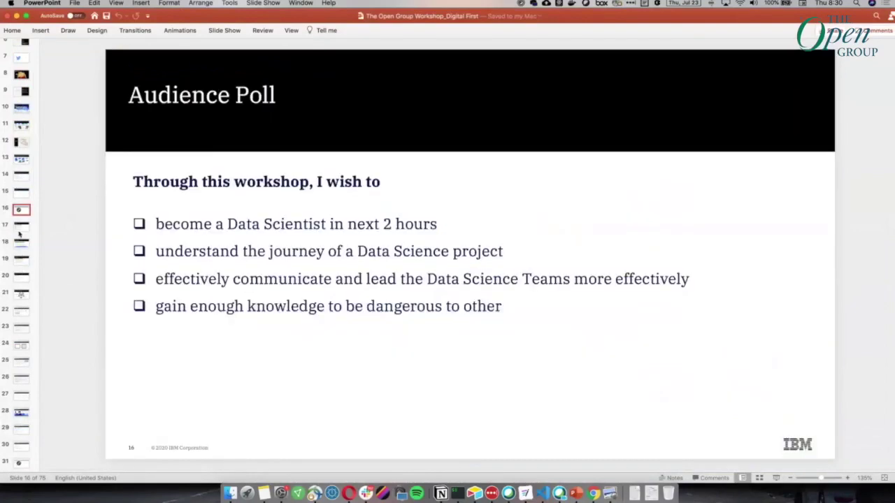
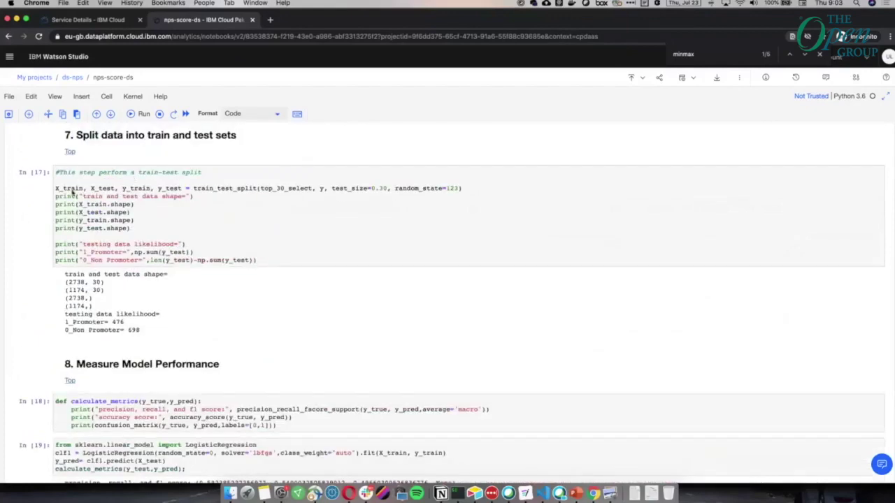
Step: Re-run the train-test split cell with test_size=0.30 and random_state=123 restored after deletion
left_click(91, 190)
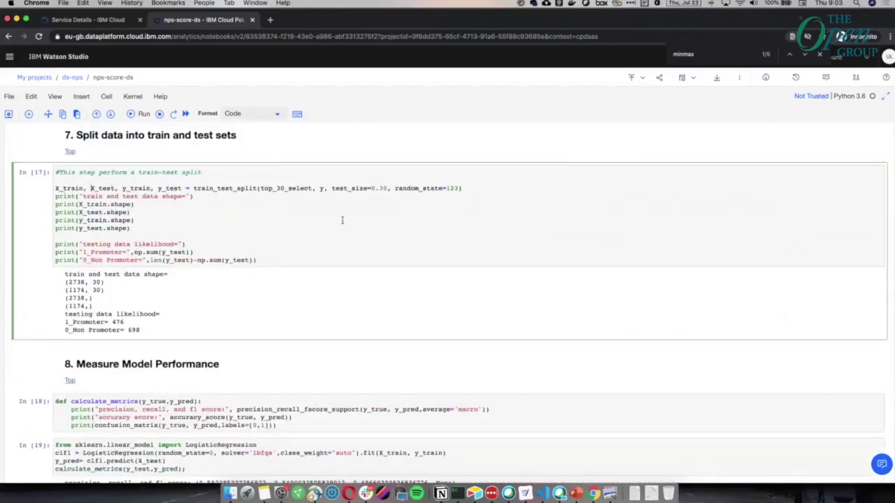
double_click(241, 189)
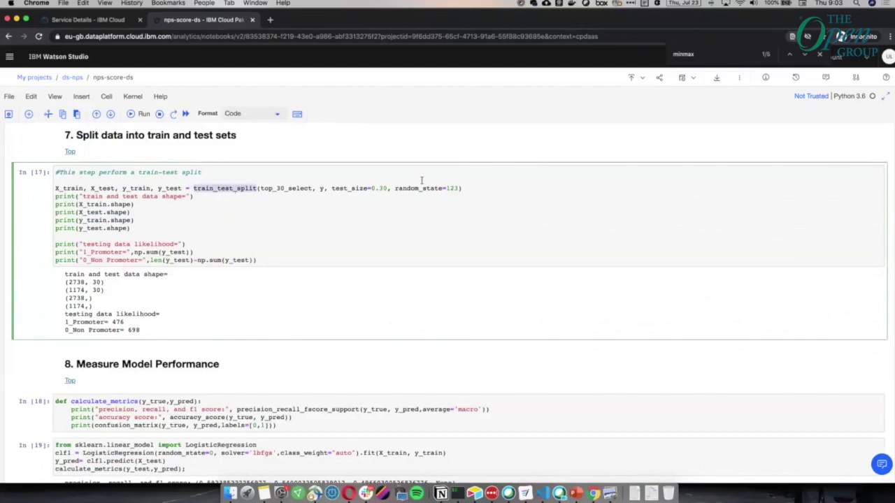
left_click(342, 183)
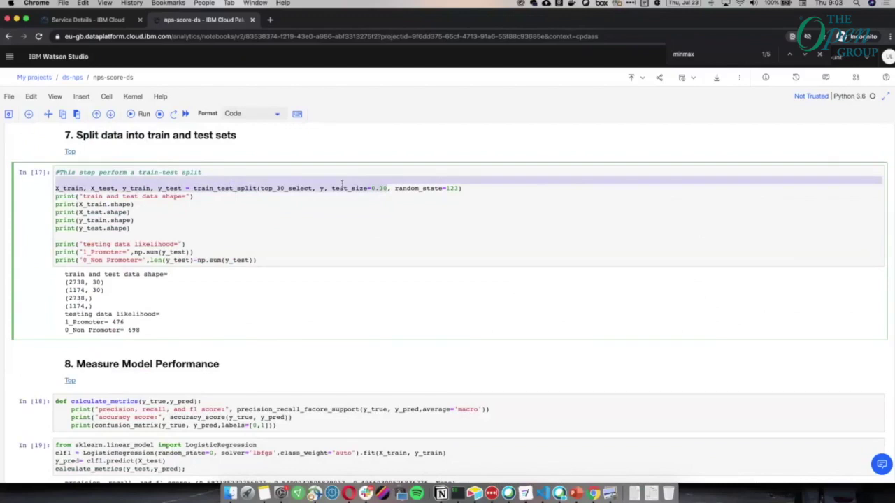
left_click_drag(386, 188, 333, 187)
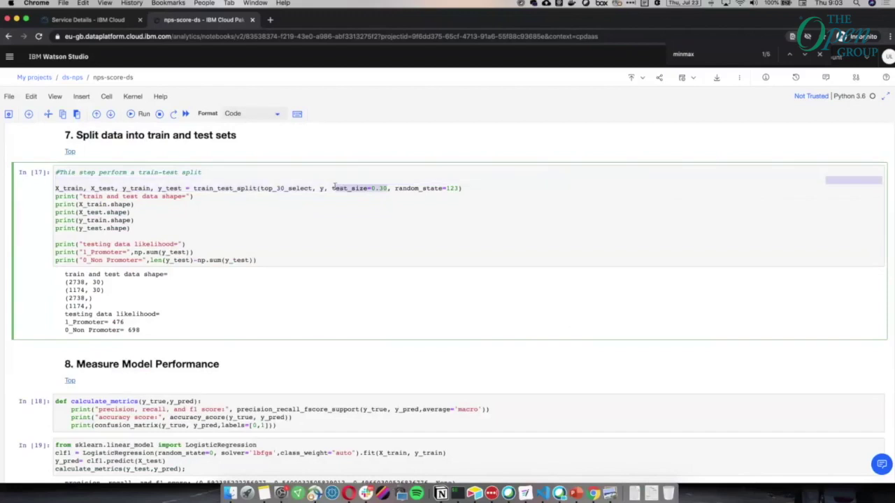
key("shift+End")
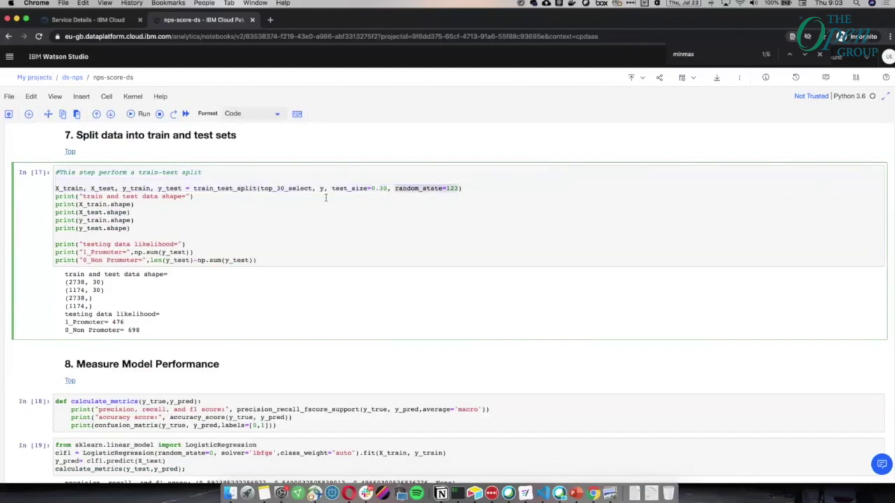
key("BackSpace")
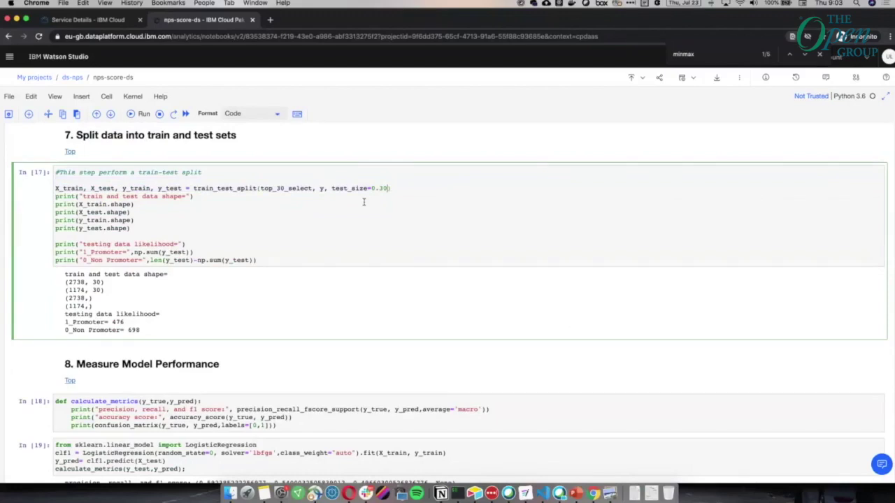
key("super+z")
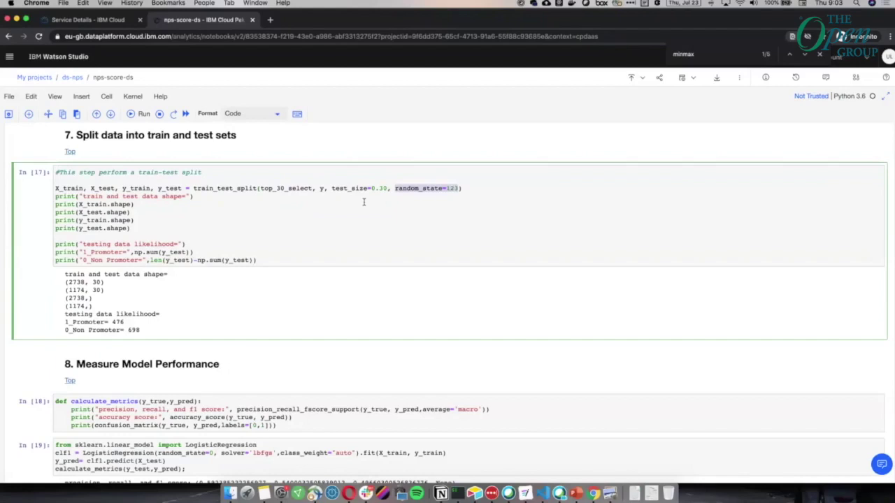
left_click(364, 202)
left_click(139, 117)
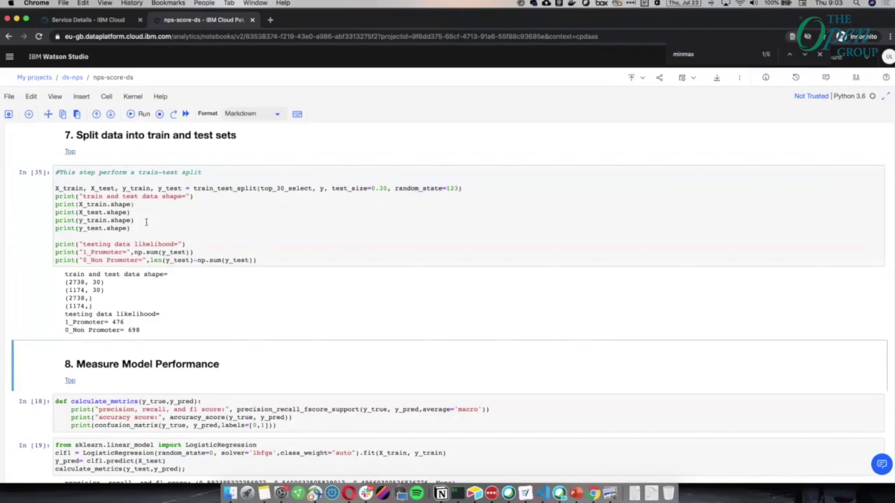
Step: Scroll to section 8 and examine calculate_metrics' print lines and precision_recall_fscore_support call
scroll(145, 223, "up", 1)
scroll(145, 222, "down", 3)
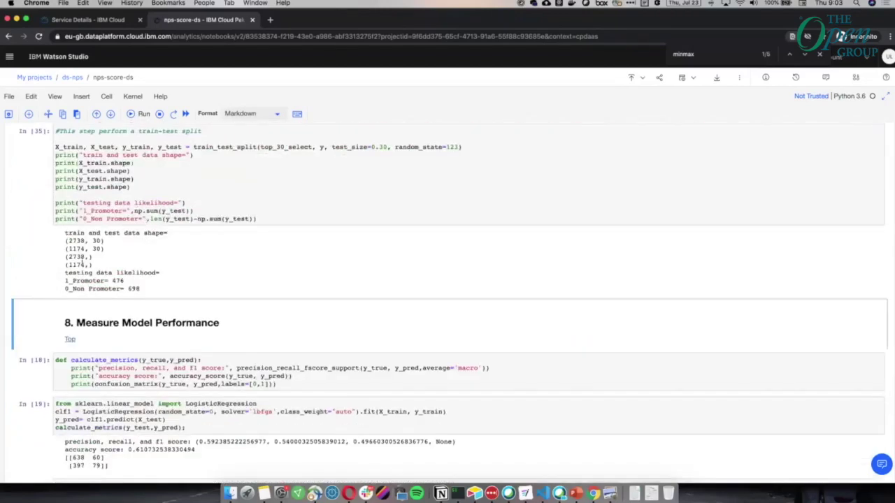
scroll(81, 262, "down", 5)
scroll(81, 262, "down", 2)
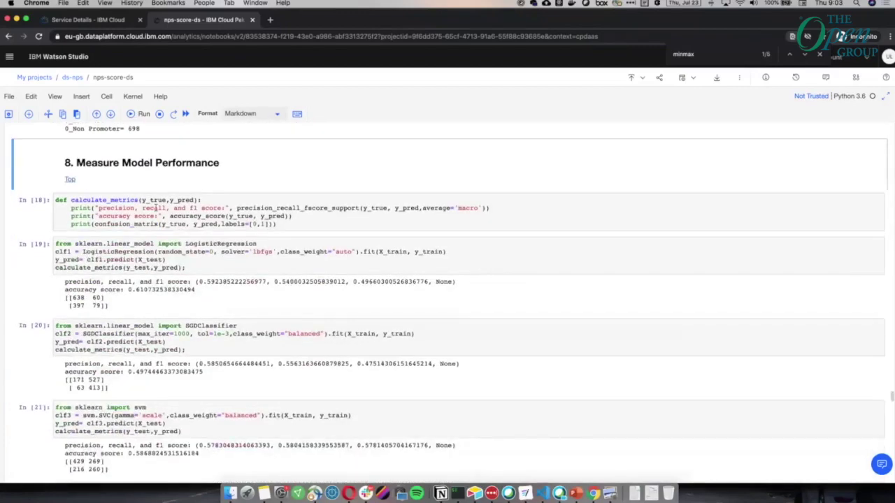
left_click_drag(155, 208, 291, 220)
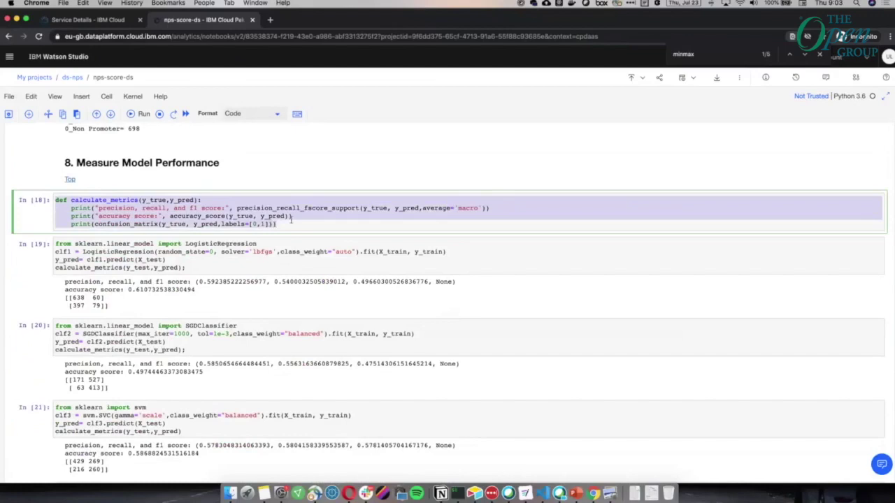
left_click(291, 220)
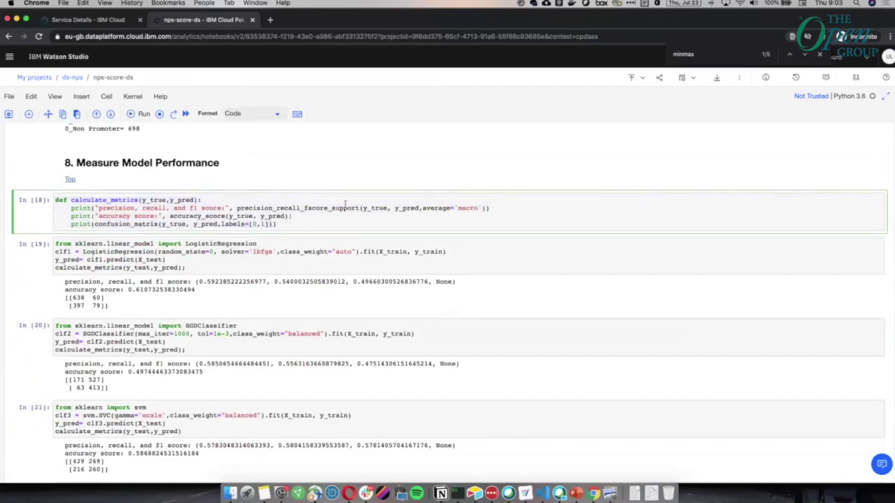
double_click(238, 207)
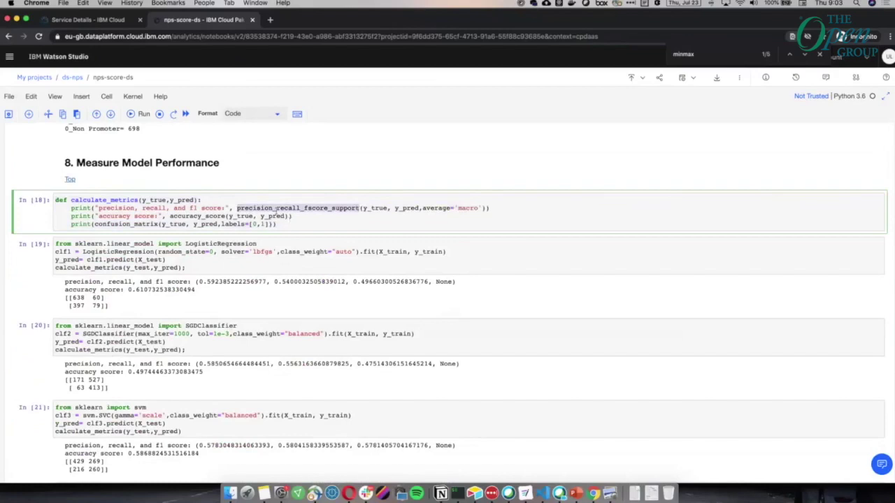
left_click(327, 219)
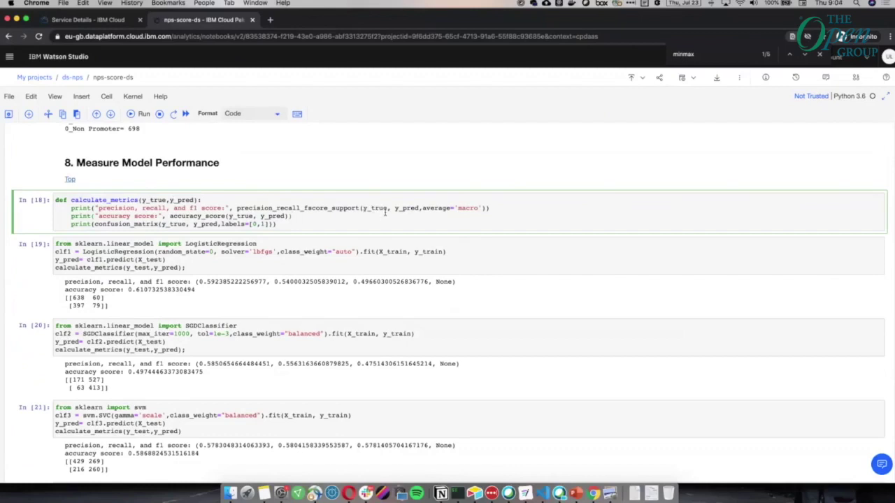
Step: Check the y_true and y_pred arguments, then re-run the calculate_metrics definition cell
left_click(362, 211, "shift")
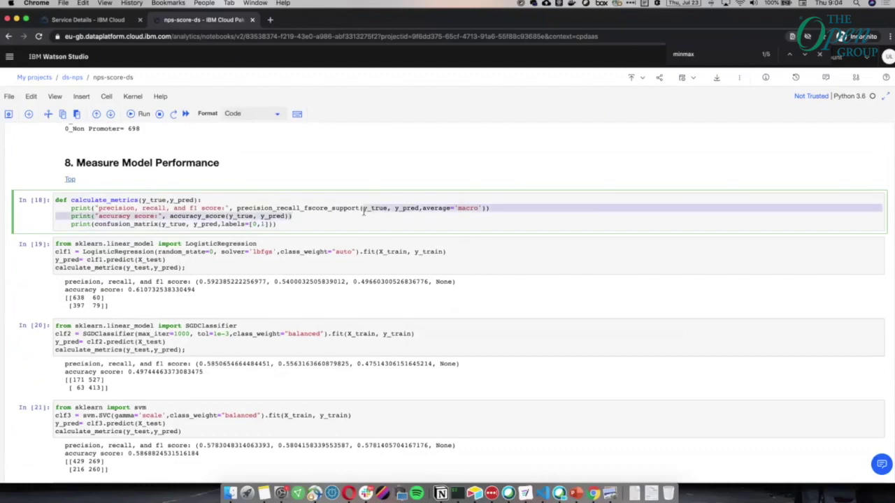
double_click(381, 208)
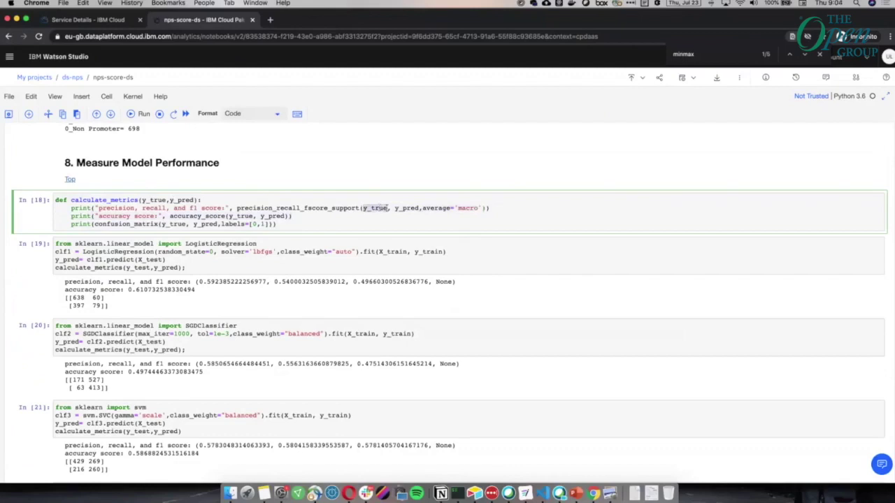
left_click_drag(395, 210, 418, 209)
left_click(385, 219)
left_click(143, 114)
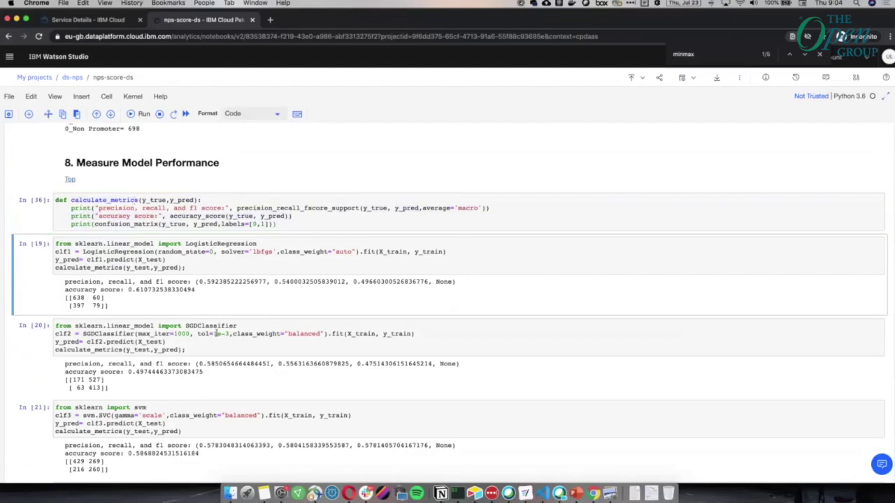
Step: Review the LogisticRegression cell's constructor, fit, predict and calculate_metrics lines
scroll(216, 333, "down", 1)
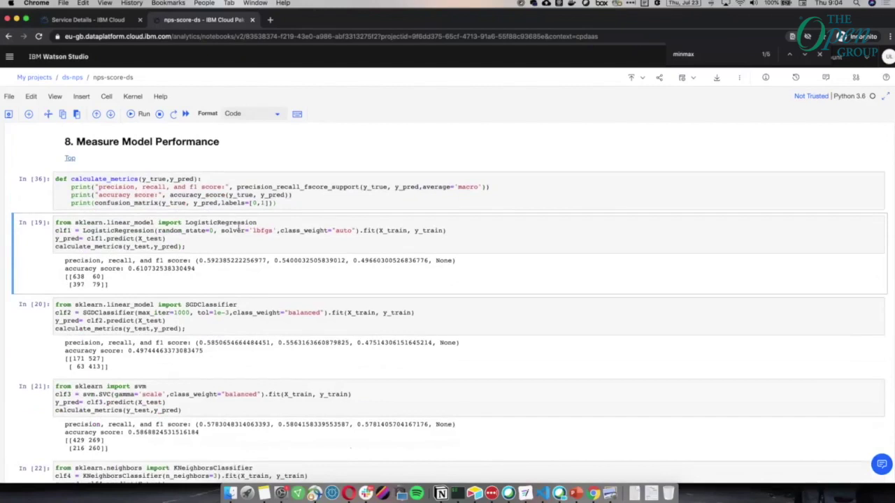
left_click(189, 223)
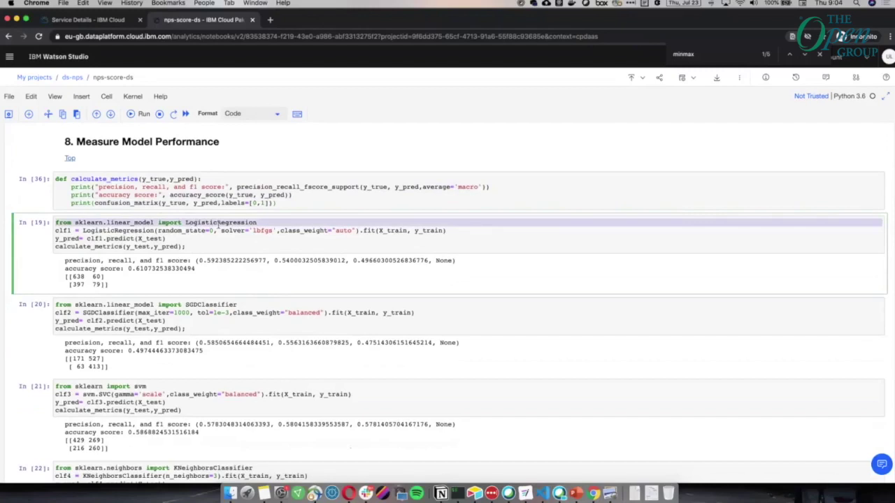
double_click(218, 223)
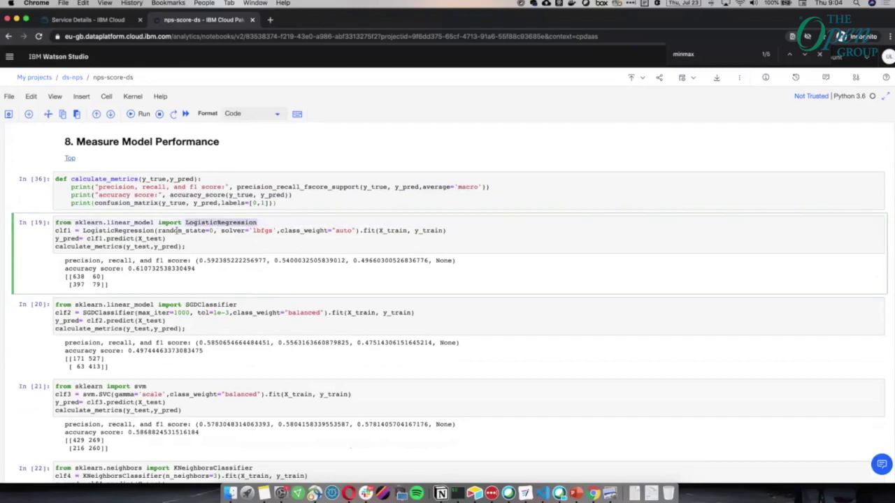
double_click(82, 230)
left_click_drag(82, 230, 449, 231)
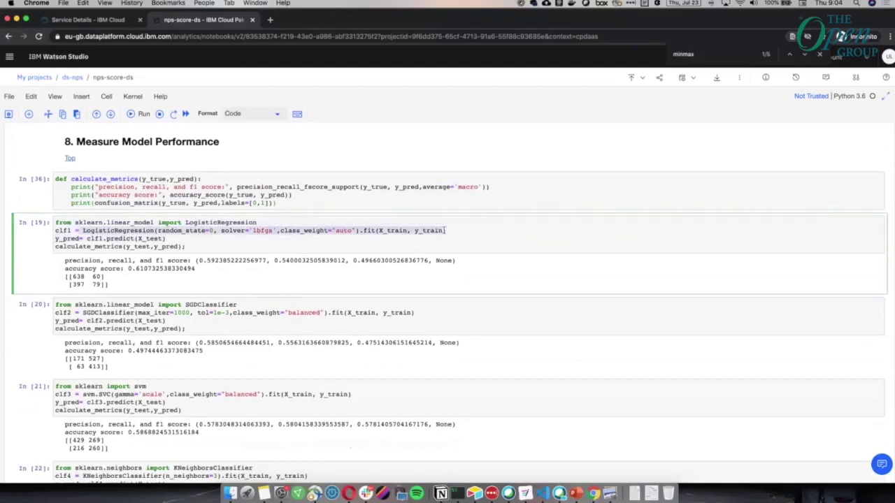
double_click(369, 230)
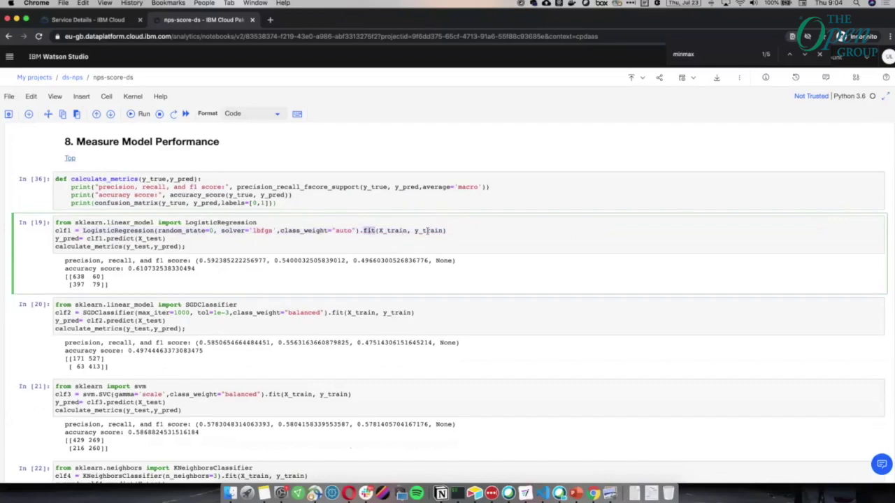
double_click(81, 238)
double_click(121, 239)
double_click(94, 248)
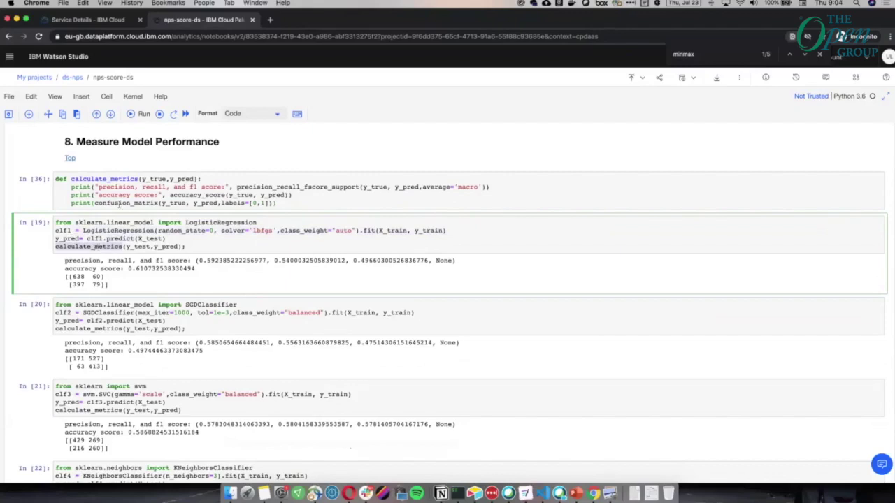
double_click(107, 180)
Step: Run the LogisticRegression cell, getting accuracy 0.596 and confusion matrix [[619 79],[395 81]], then switch to PowerPoint
left_click(104, 247)
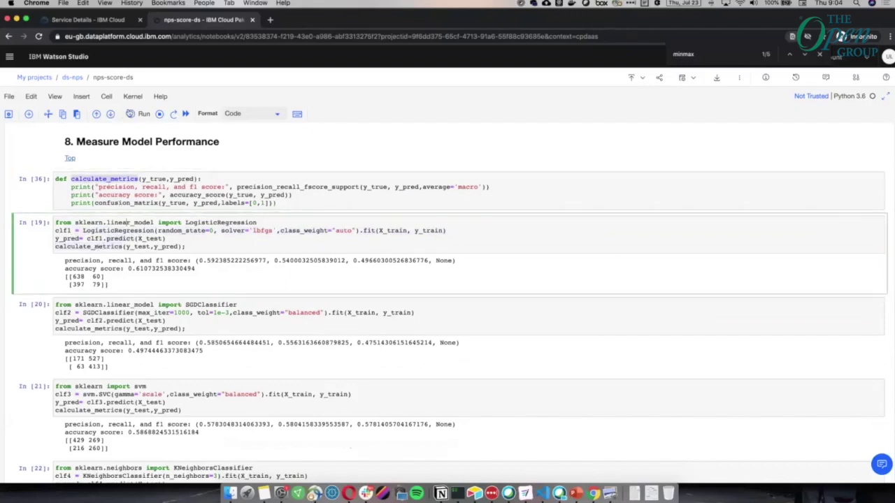
key("shift+Return")
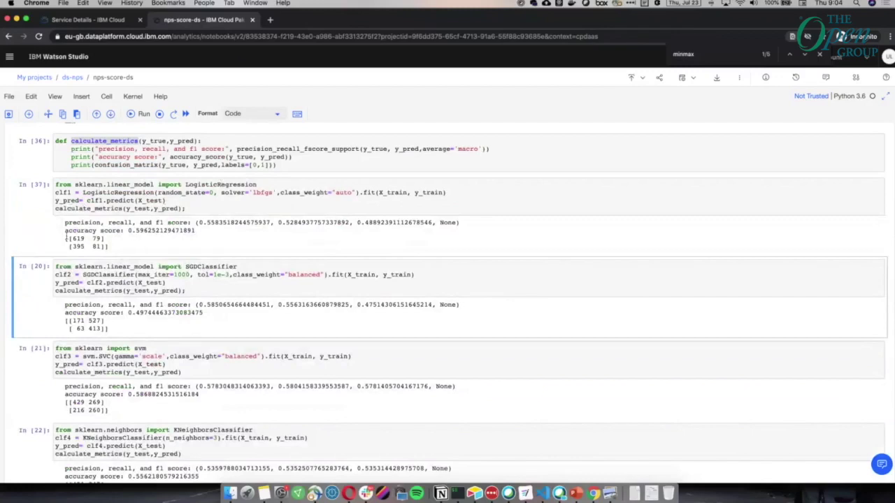
left_click(107, 246)
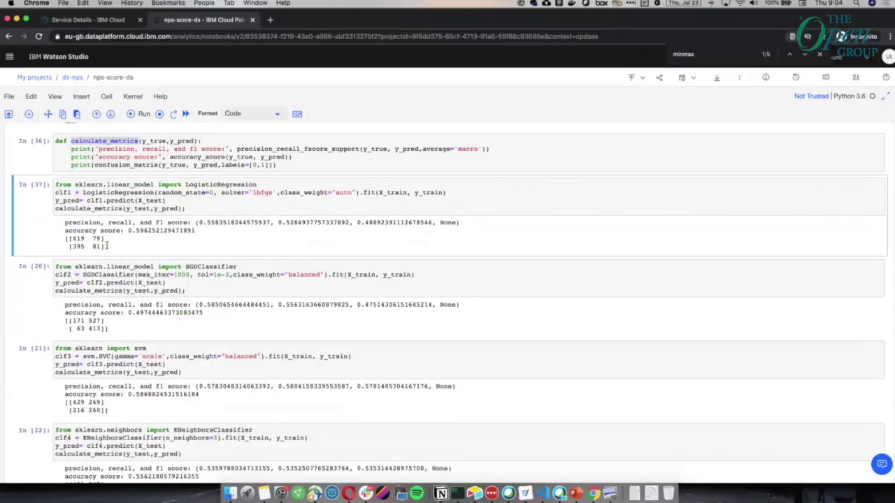
key("super+Tab")
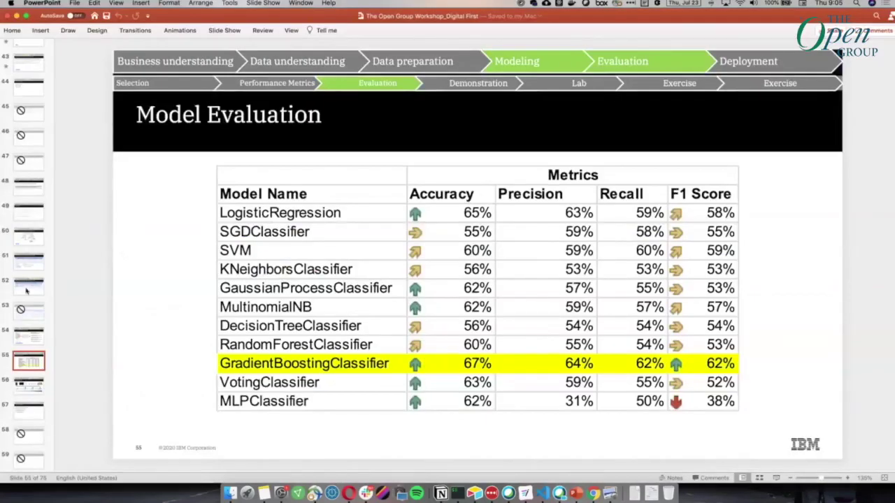
Step: Go back to slide 54, Measure Model Performance, then return to the notebook
key("Up")
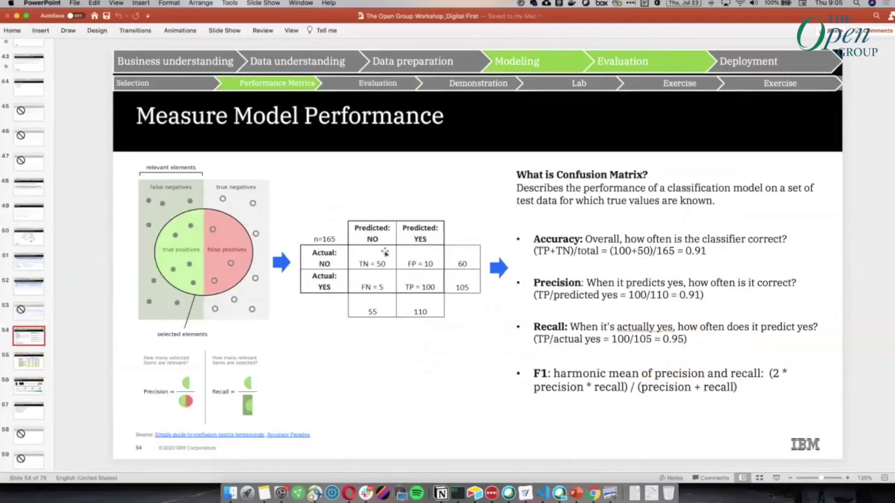
key("super+Tab")
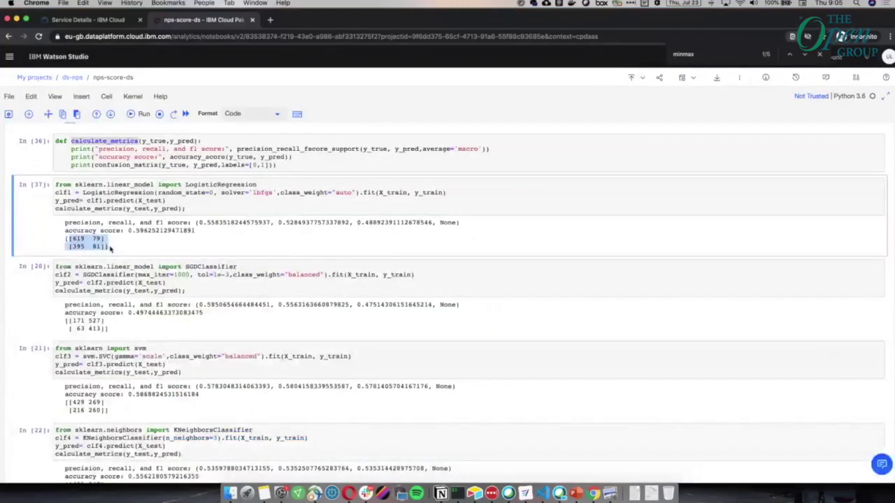
Step: Re-run the SGD, SVM, KNN, MultinomialNB, DecisionTree and RandomForest classifier cells in sequence
left_click(214, 222)
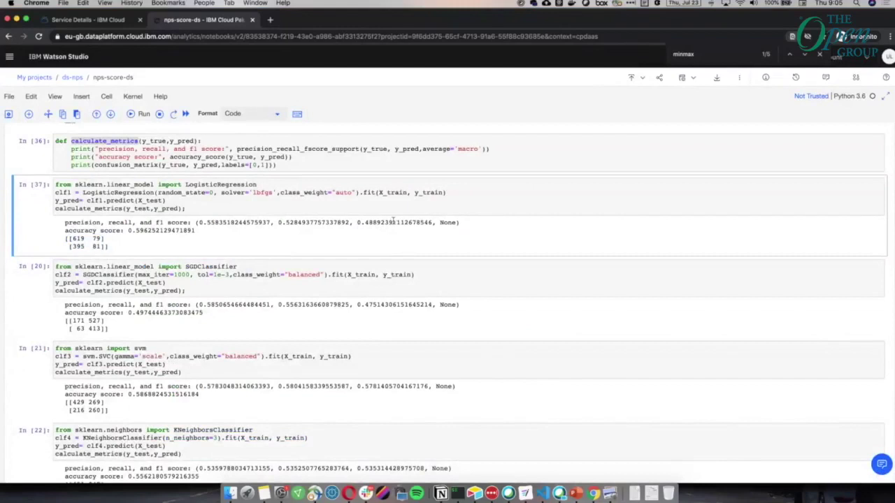
left_click_drag(175, 230, 102, 222)
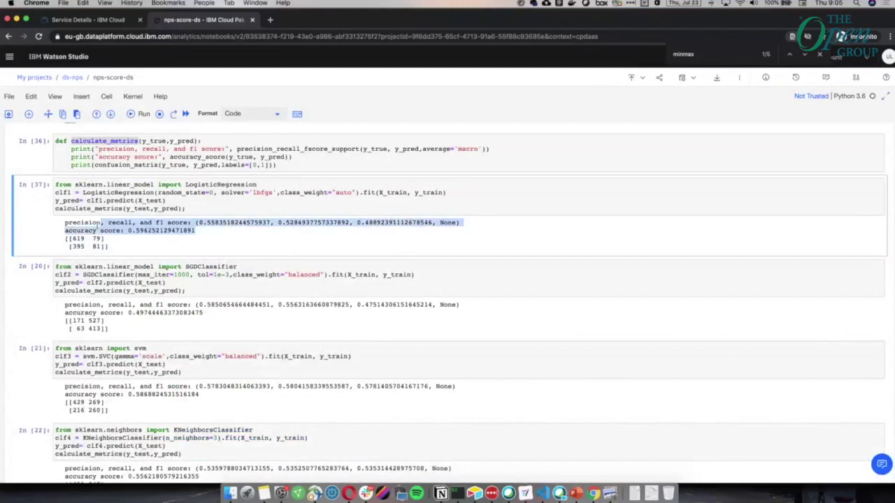
left_click(102, 222)
key("Down")
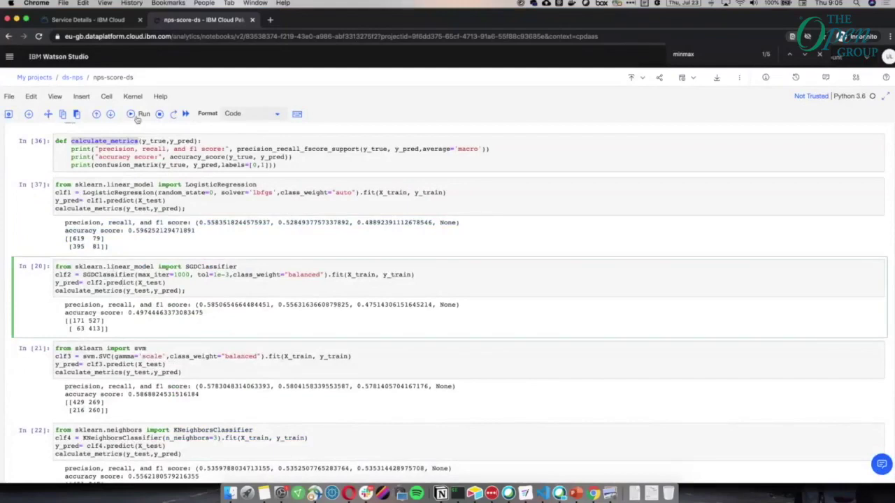
left_click(135, 115)
left_click(135, 115)
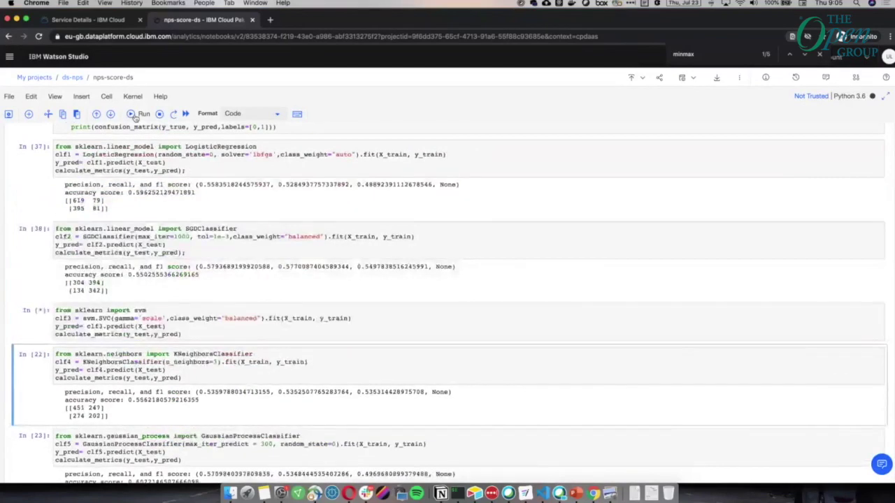
left_click(135, 115)
left_click(135, 115)
left_click(135, 115)
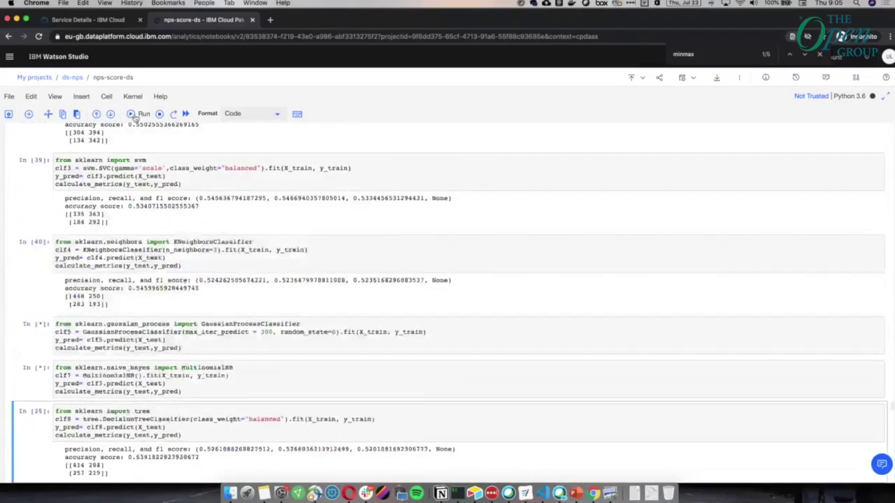
left_click(135, 114)
left_click(135, 115)
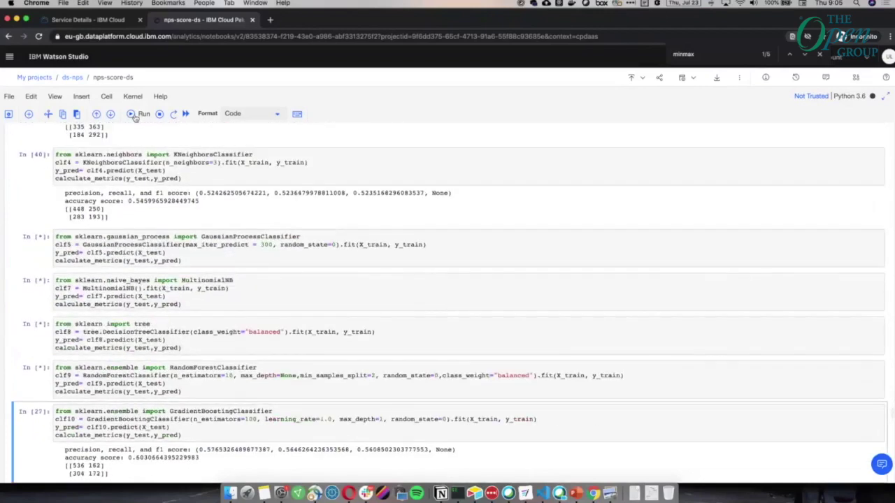
left_click(135, 115)
left_click(135, 115)
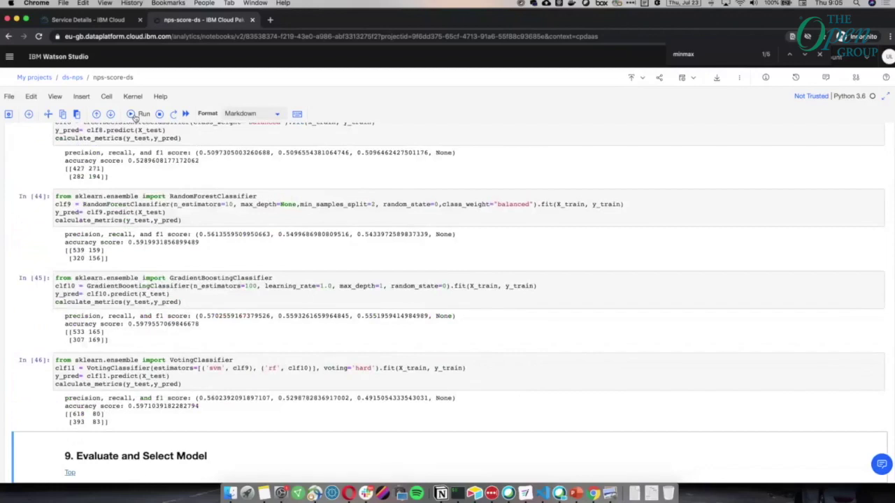
Step: Re-run the classifier accuracy comparison cell covering classifiers clf1 to clf10
scroll(179, 275, "down", 5)
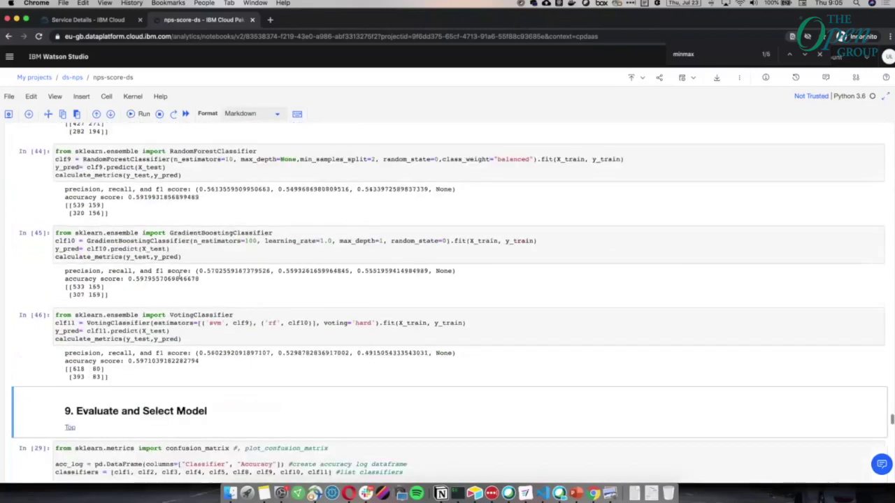
scroll(179, 276, "down", 5)
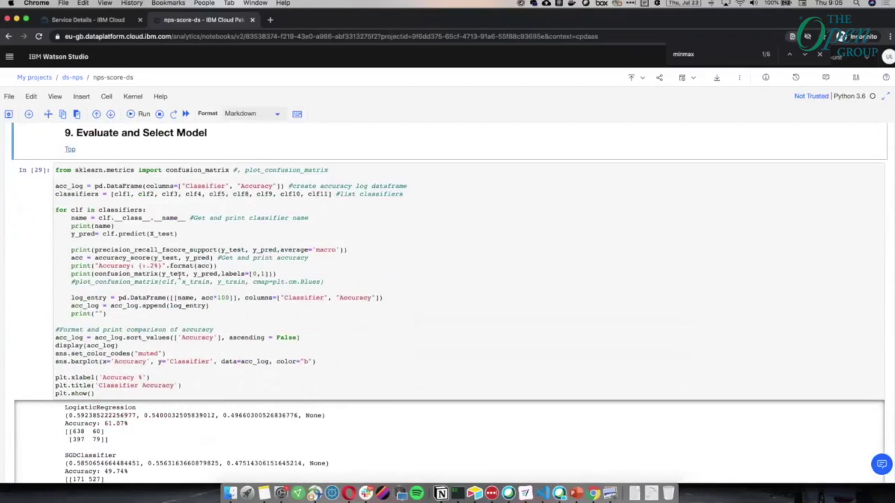
scroll(179, 276, "up", 1)
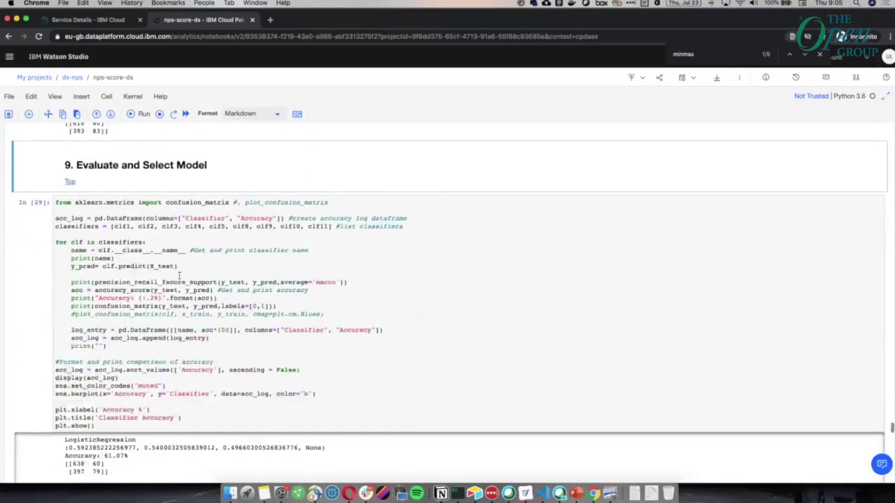
scroll(179, 275, "up", 7)
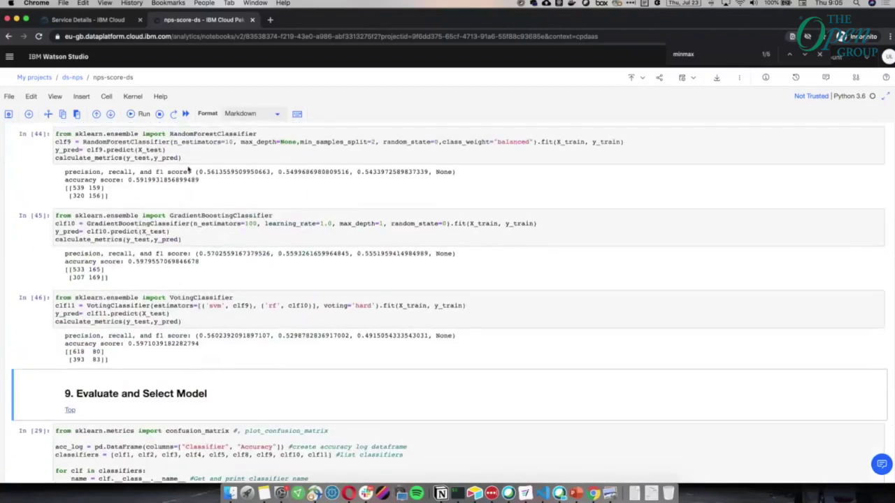
scroll(234, 291, "down", 9)
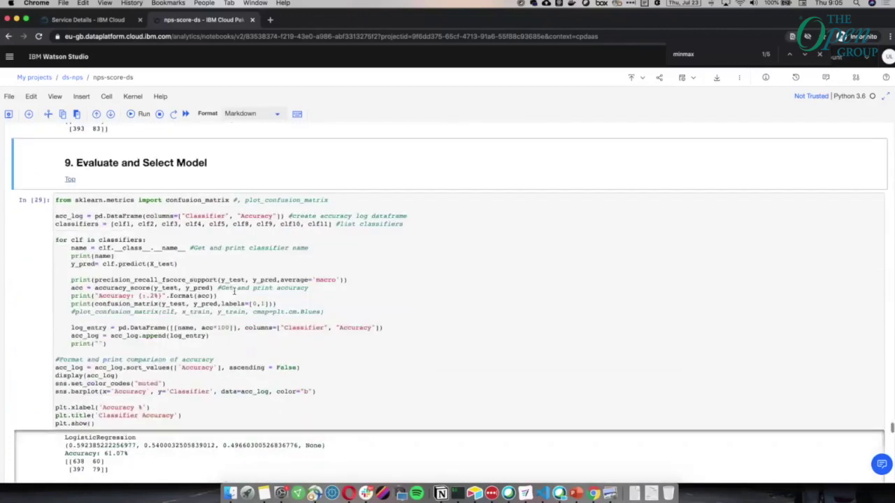
scroll(234, 291, "up", 1)
left_click(195, 205)
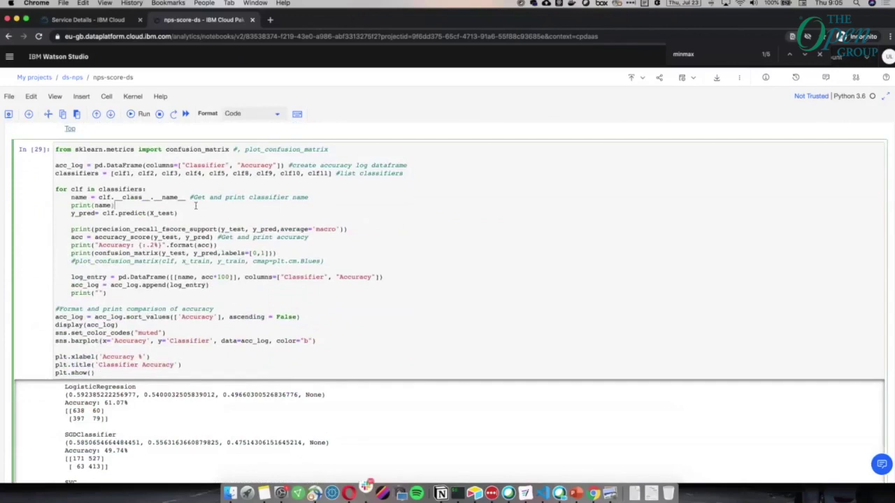
scroll(187, 240, "up", 8)
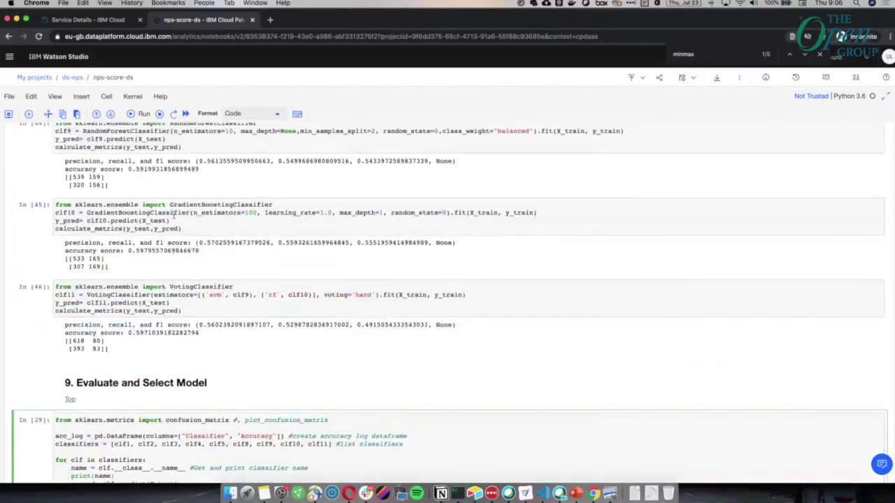
scroll(173, 219, "down", 7)
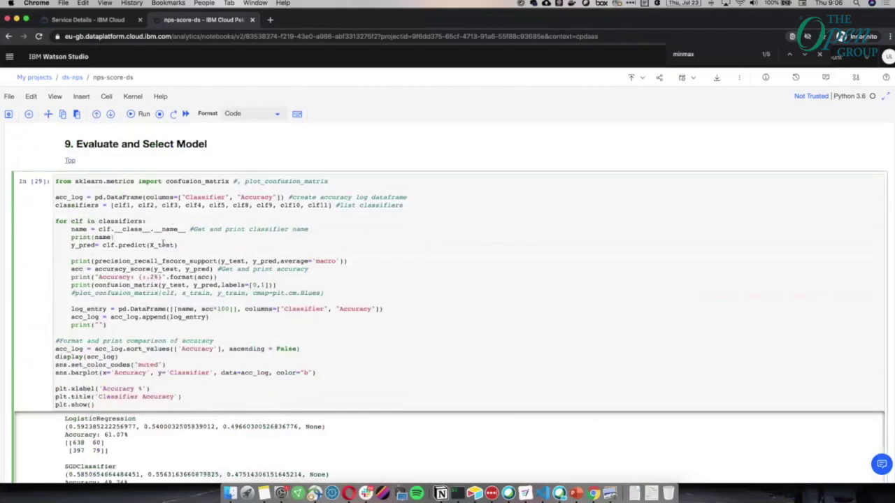
left_click_drag(115, 205, 330, 205)
left_click(330, 205)
left_click(144, 113)
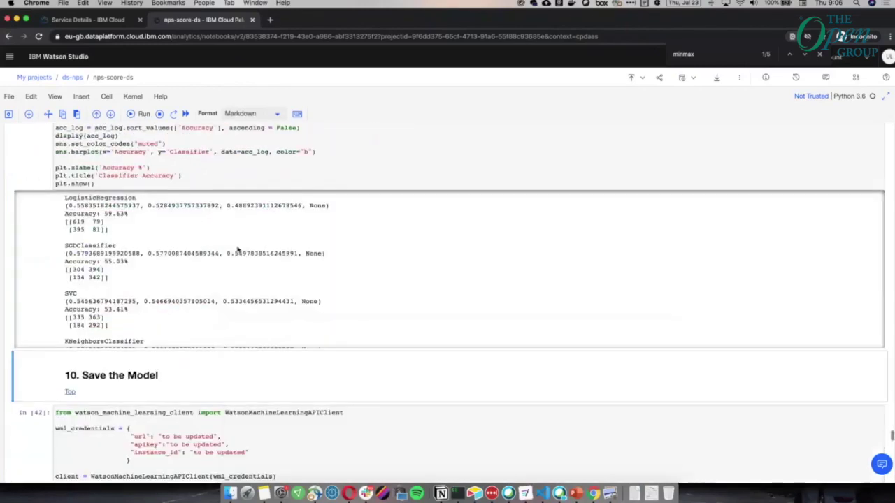
Step: Review LogisticRegression 59.63% and SGDClassifier 55.03% results, then shrink the notebook window rightward
left_click_drag(68, 221, 113, 233)
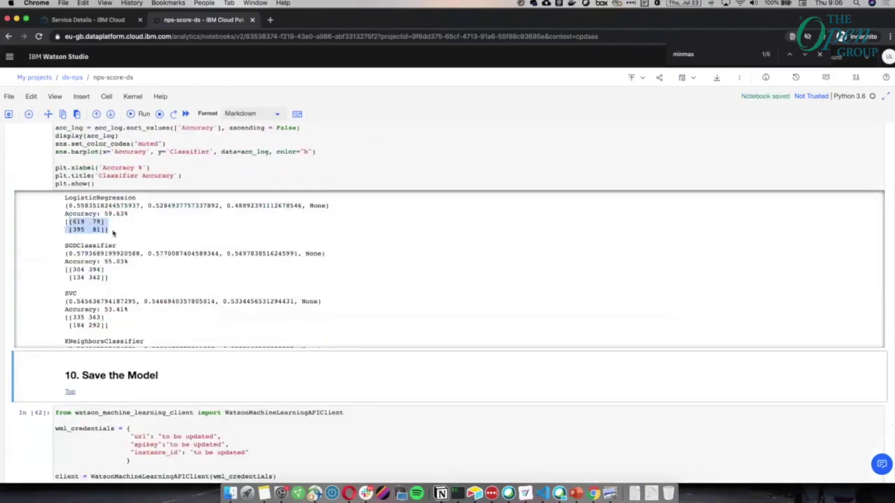
left_click(107, 277)
left_click_drag(107, 277, 64, 198)
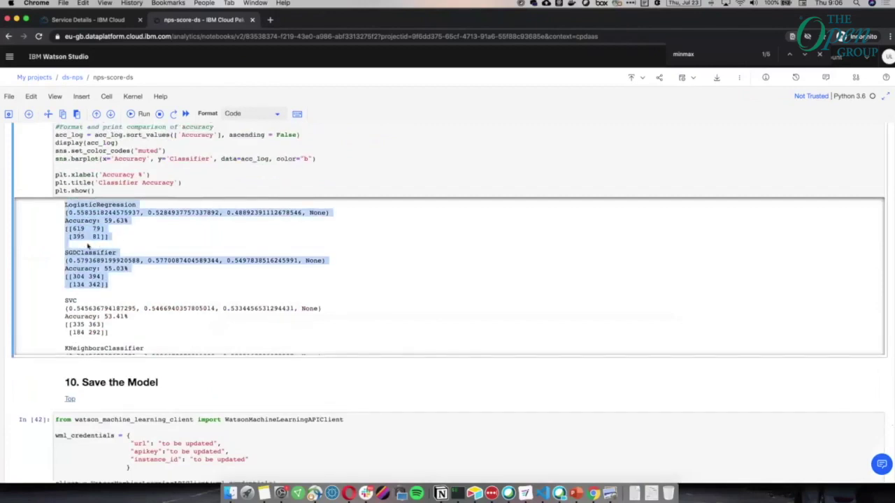
left_click(83, 237)
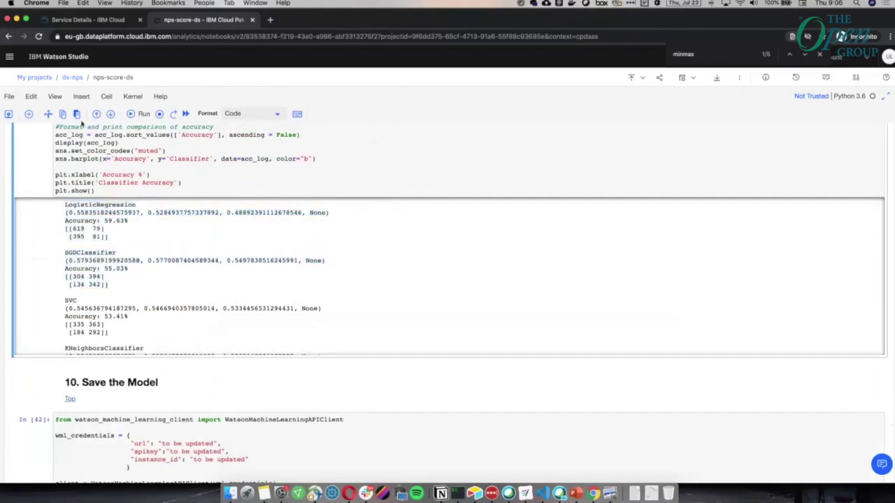
left_click_drag(1, 134, 339, 140)
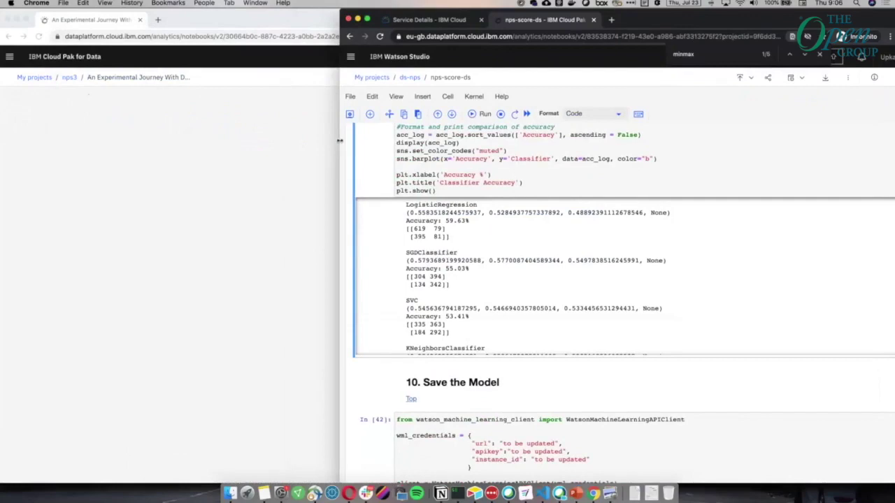
Step: Dismiss the other Chrome window and narrow the notebook to reveal the PowerPoint slide beside it
key("super+Tab")
left_click(339, 143)
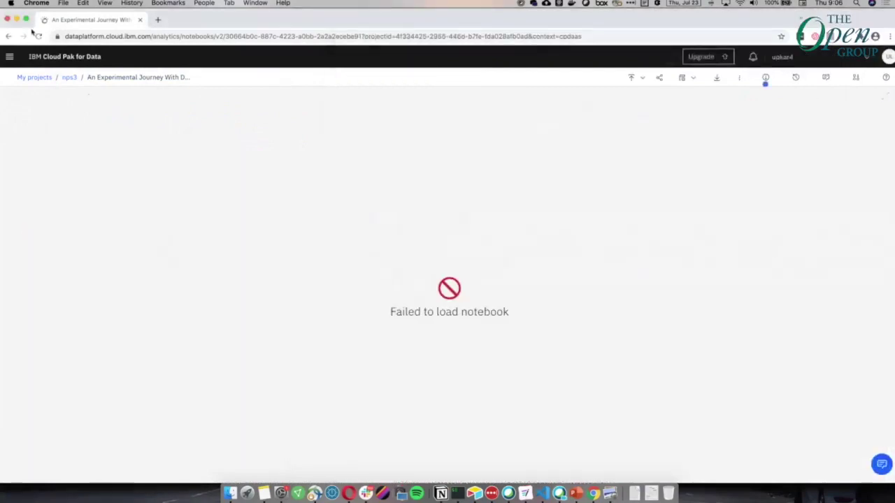
left_click(17, 19)
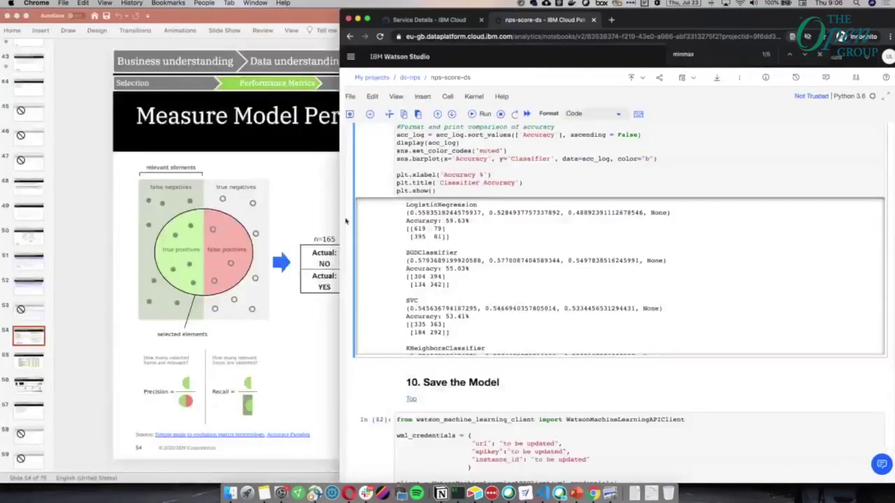
left_click_drag(340, 233, 455, 233)
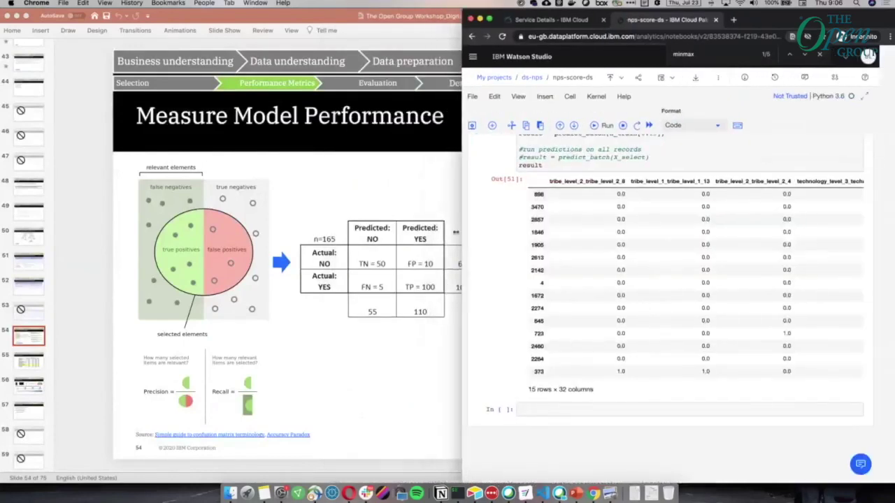
scroll(544, 266, "up", 5)
scroll(545, 267, "up", 15)
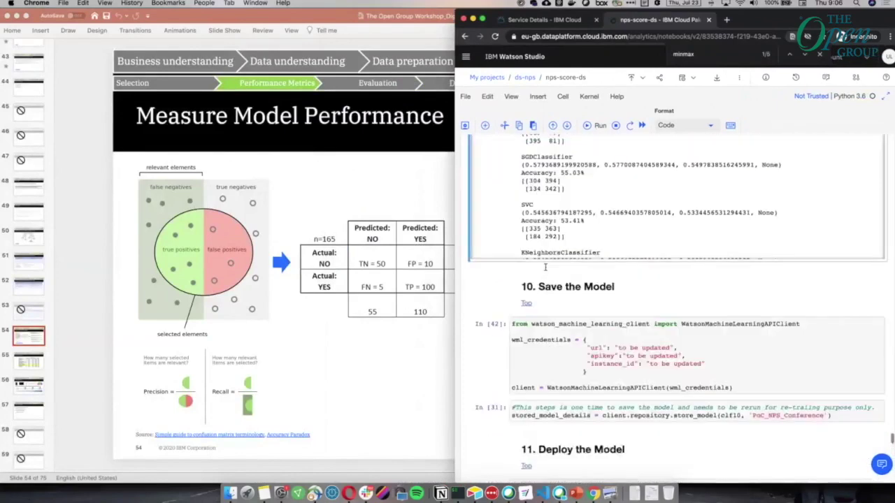
scroll(544, 266, "up", 4)
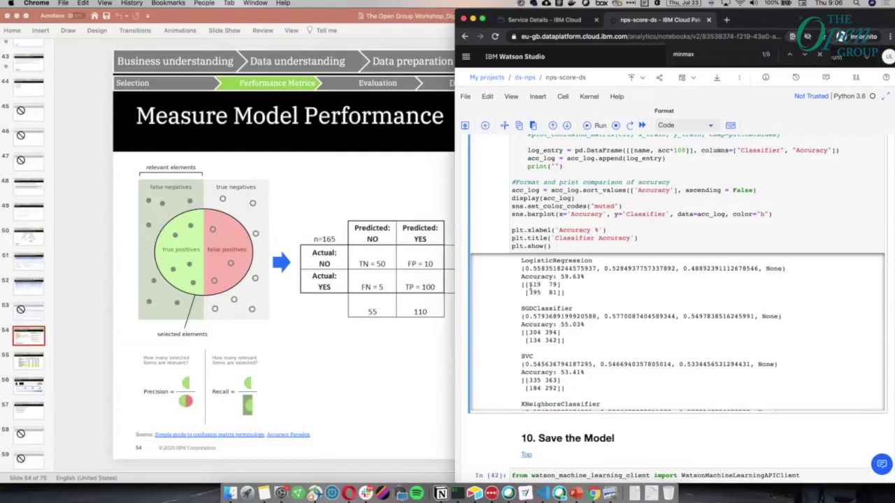
Step: Highlight the LogisticRegression confusion matrix values 79 and 81 and its precision for comparison
left_click_drag(529, 286, 540, 293)
double_click(553, 286)
double_click(552, 292)
scroll(572, 347, "down", 3)
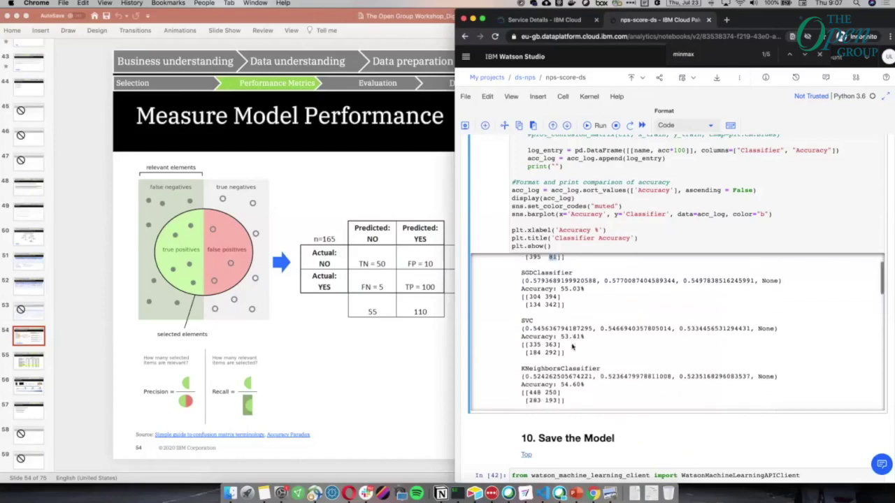
scroll(572, 346, "up", 3)
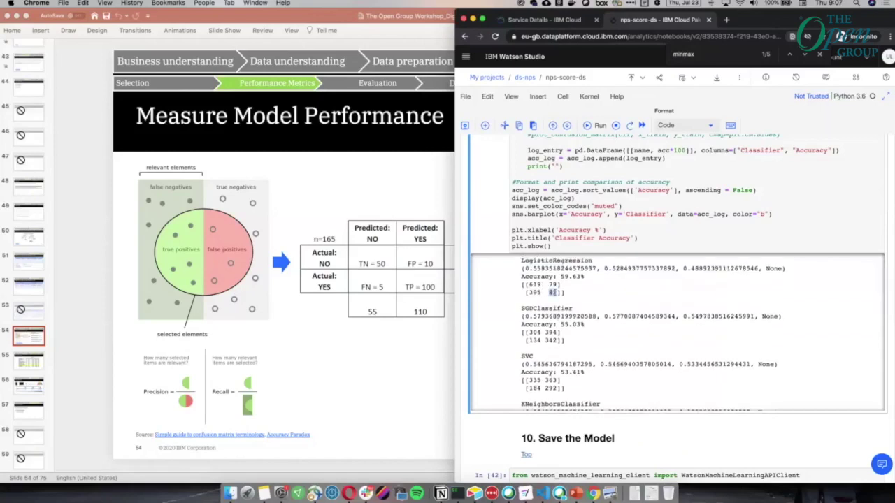
left_click_drag(533, 269, 596, 264)
scroll(565, 313, "up", 1)
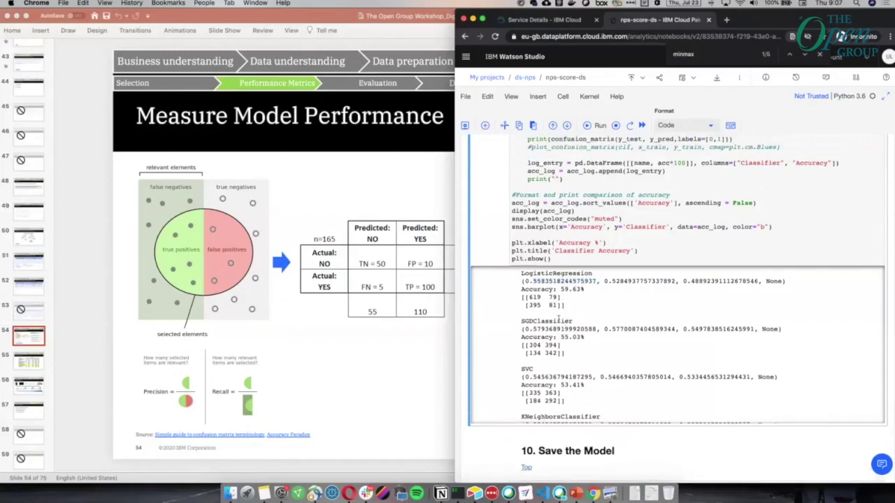
scroll(564, 353, "down", 5)
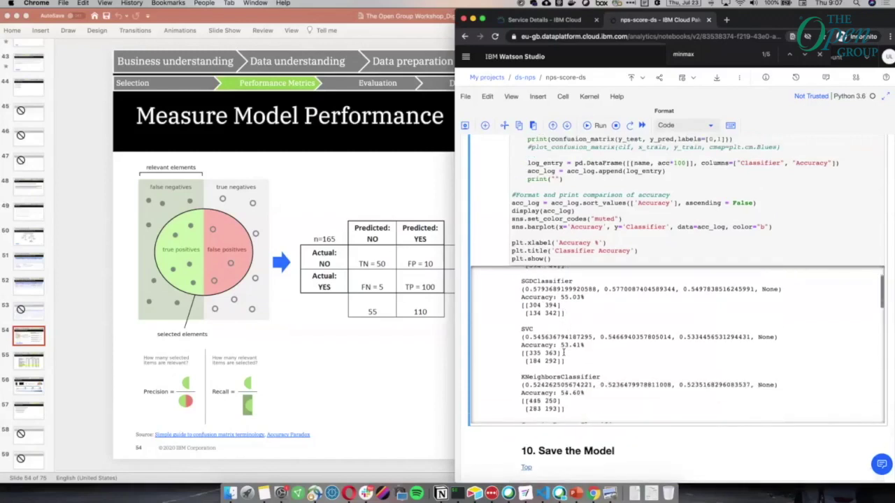
scroll(564, 353, "down", 8)
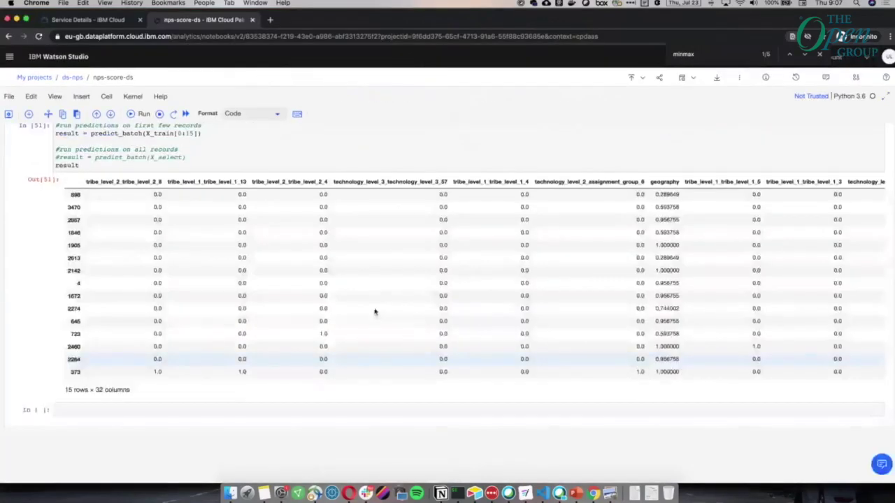
scroll(333, 241, "up", 20)
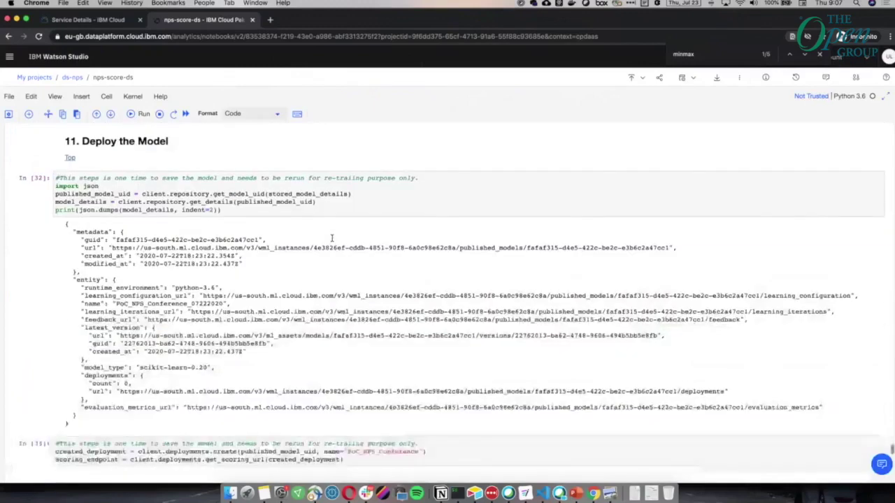
scroll(333, 241, "down", 15)
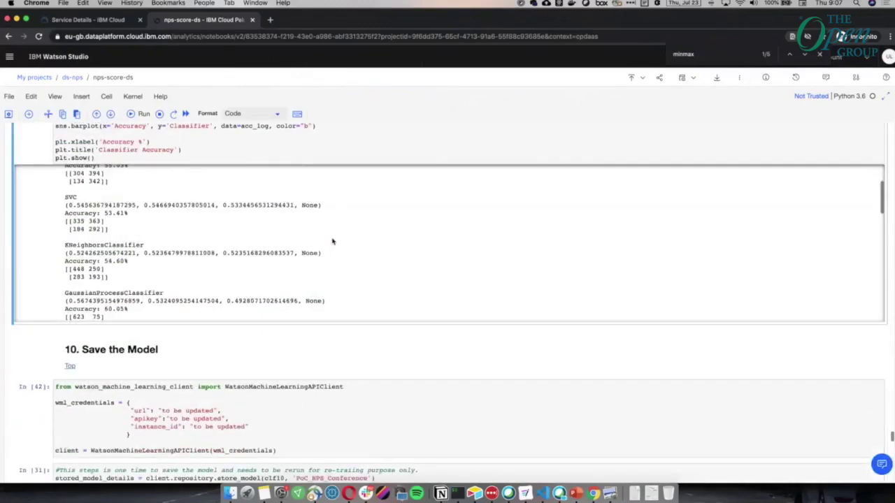
scroll(302, 402, "down", 3)
scroll(301, 404, "up", 5)
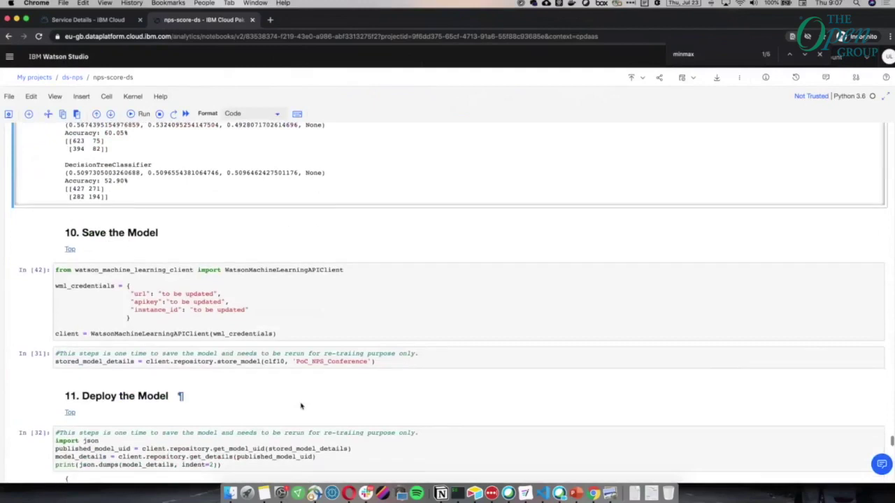
scroll(292, 317, "down", 8)
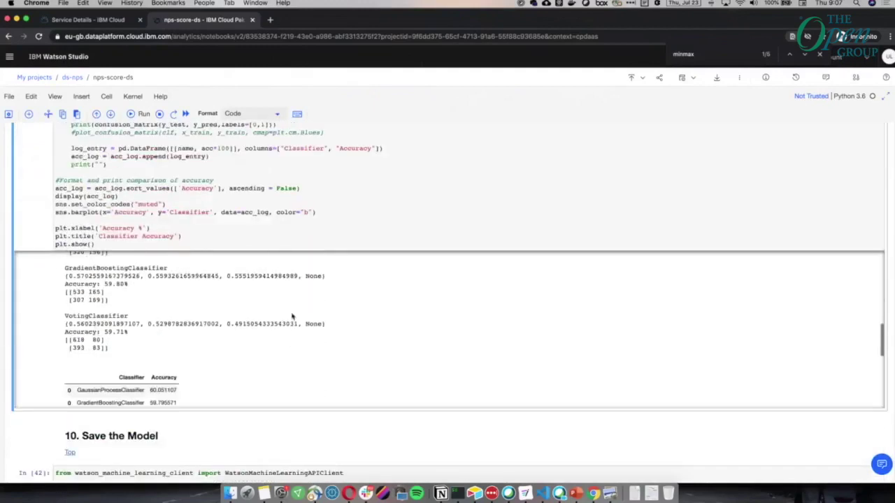
scroll(292, 317, "up", 1)
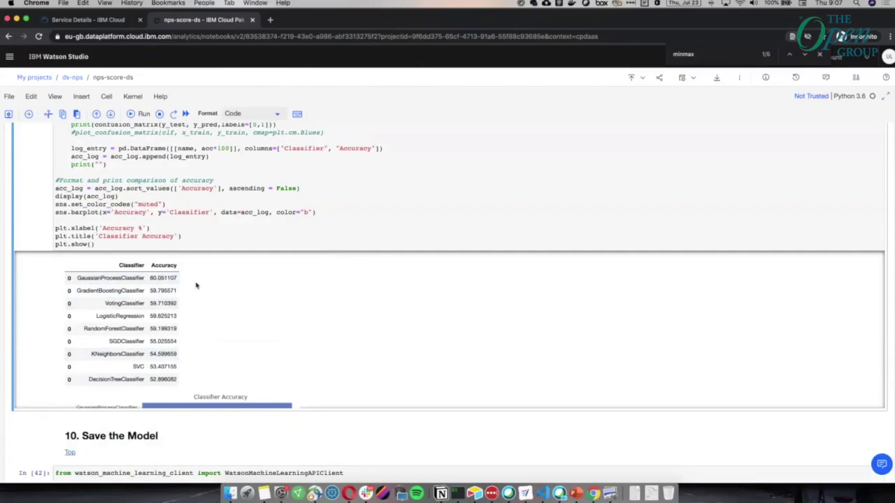
scroll(206, 304, "down", 5)
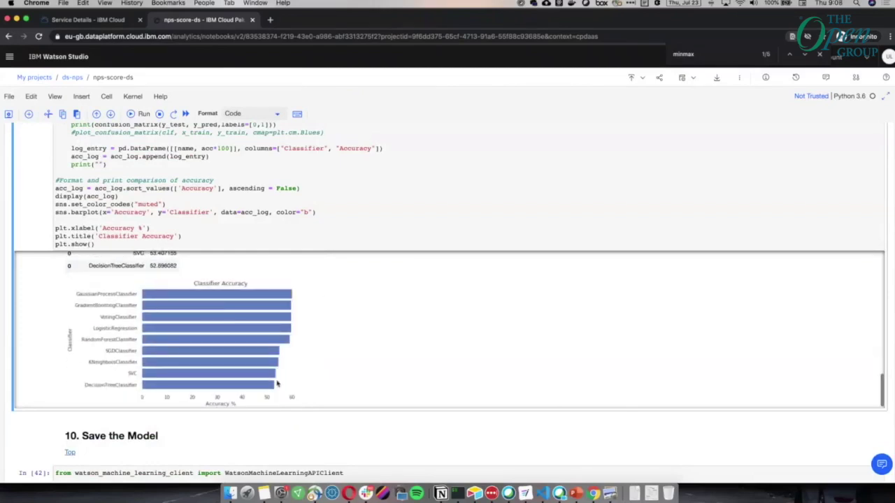
scroll(312, 364, "down", 1)
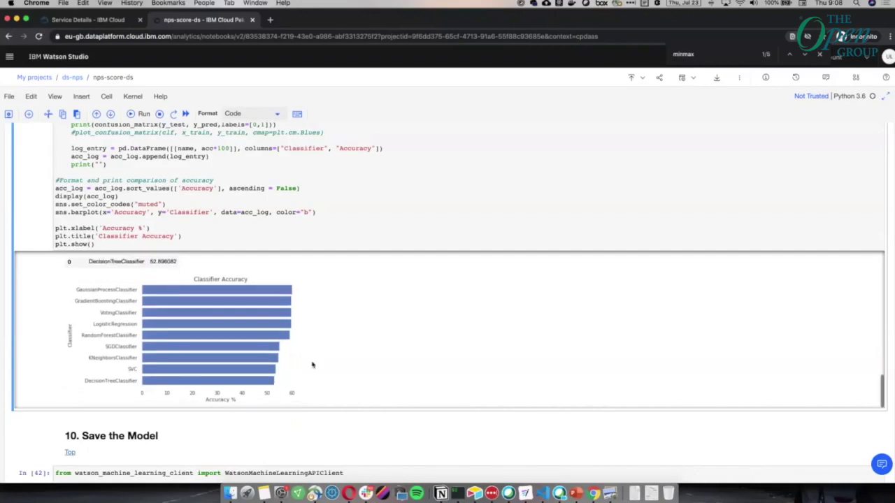
scroll(314, 413, "down", 4)
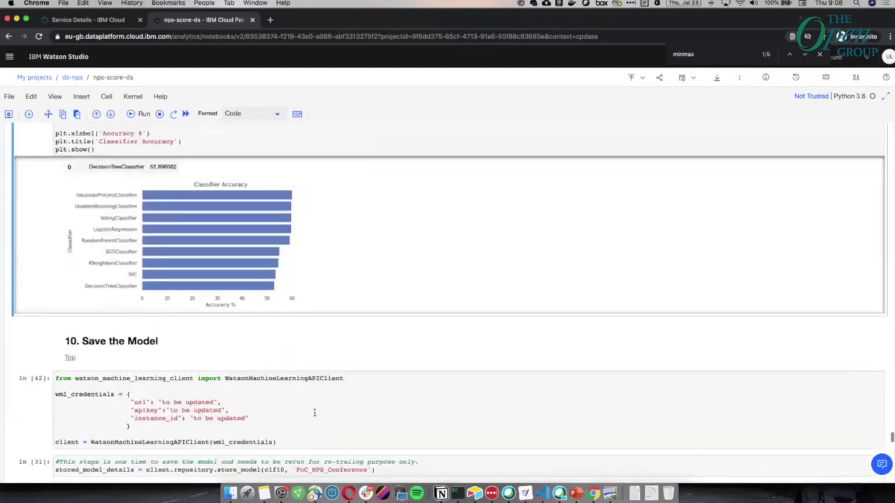
scroll(314, 414, "down", 2)
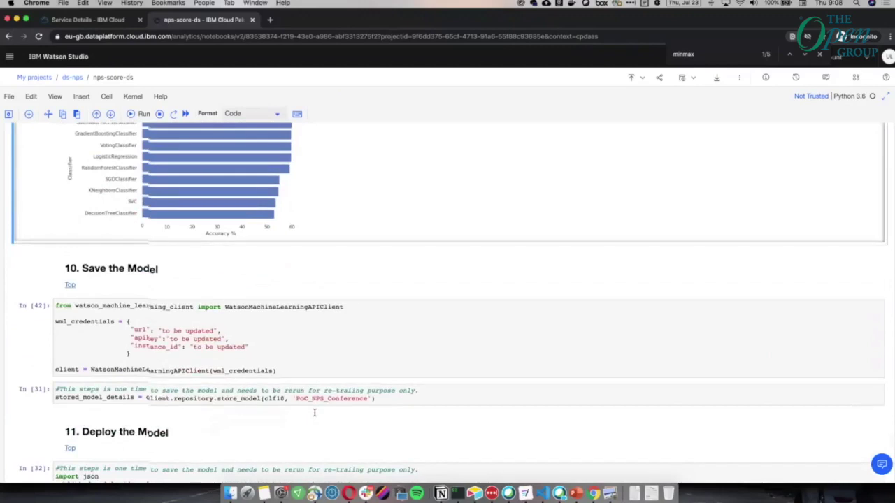
scroll(314, 338, "up", 8)
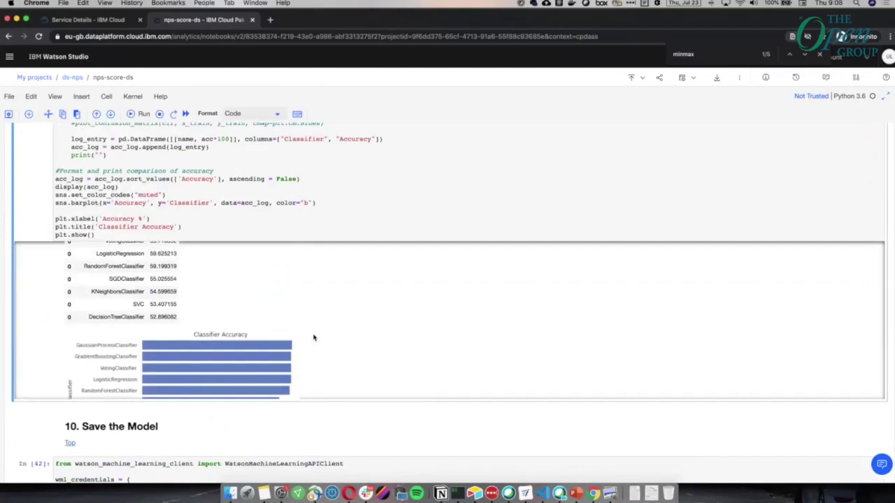
scroll(313, 338, "up", 1)
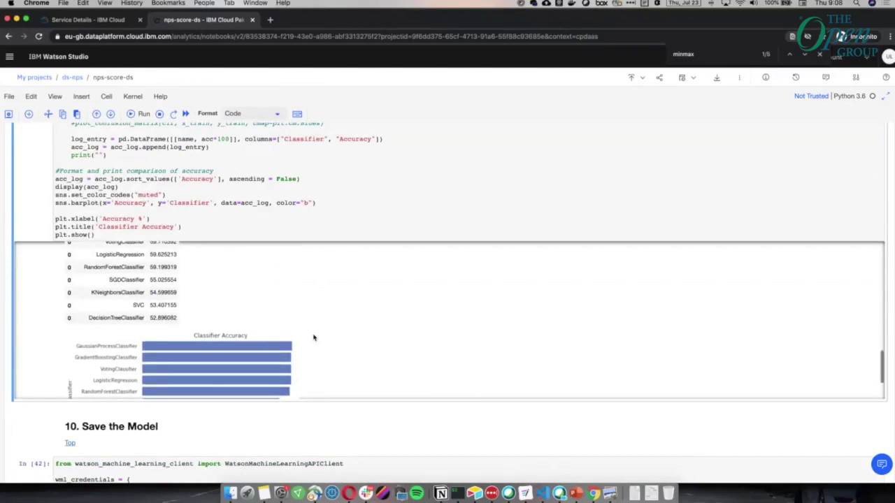
scroll(313, 338, "down", 5)
scroll(302, 407, "down", 5)
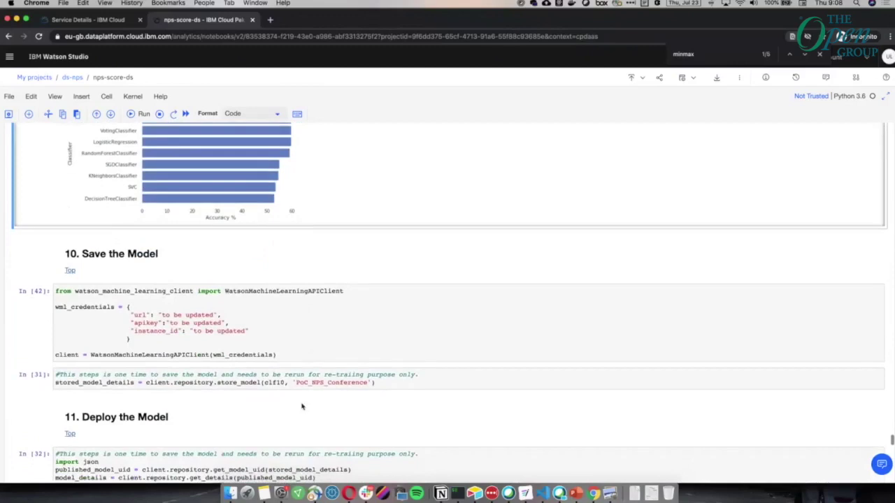
Step: Revisit GradientBoostingClassifier in cell In[45], scroll back to Save the Model, and switch to PowerPoint
left_click(282, 382)
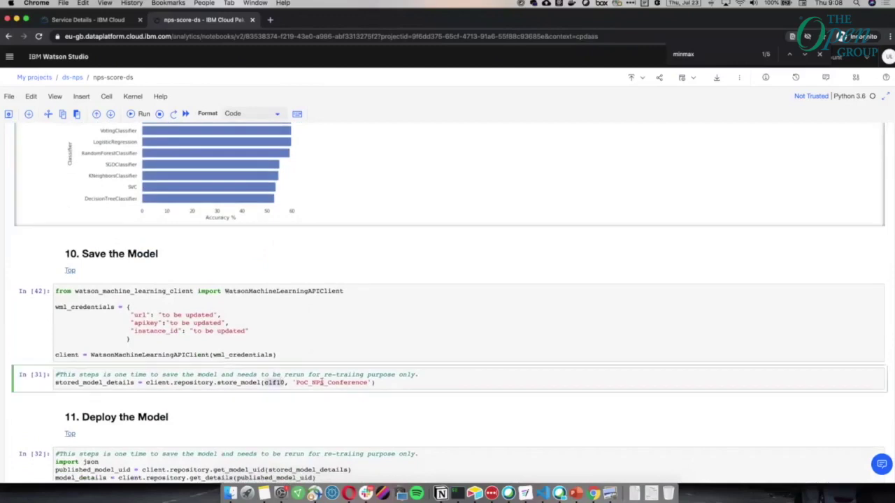
scroll(287, 381, "up", 5)
scroll(302, 253, "up", 12)
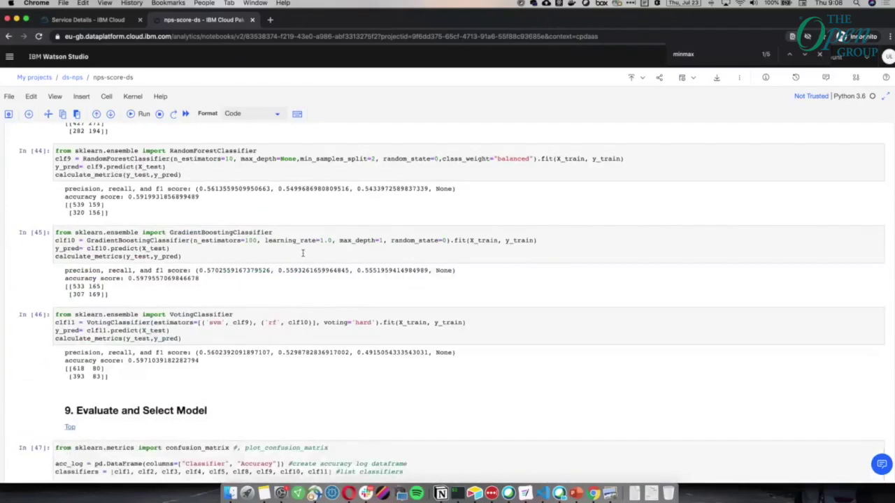
left_click(109, 249)
double_click(232, 232)
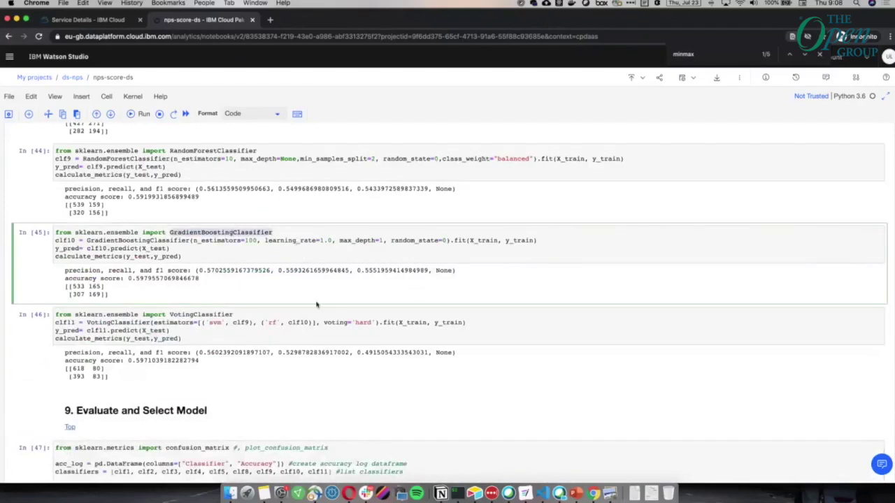
scroll(316, 304, "down", 7)
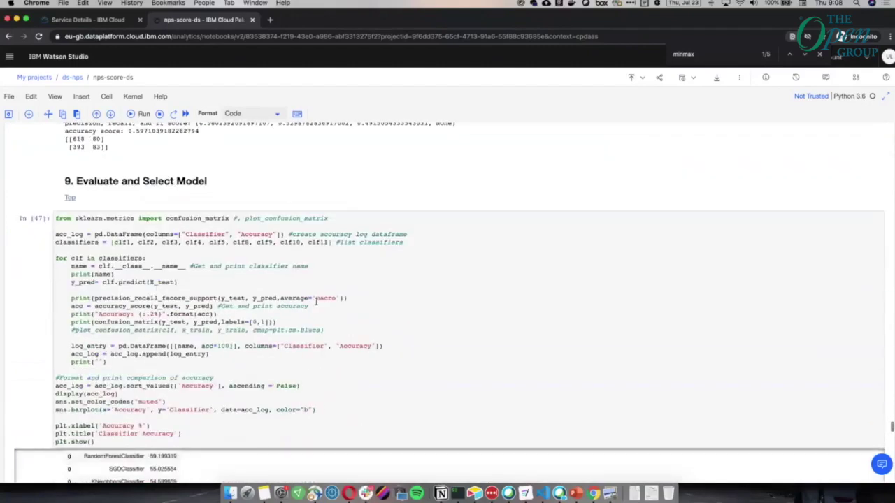
scroll(316, 302, "down", 7)
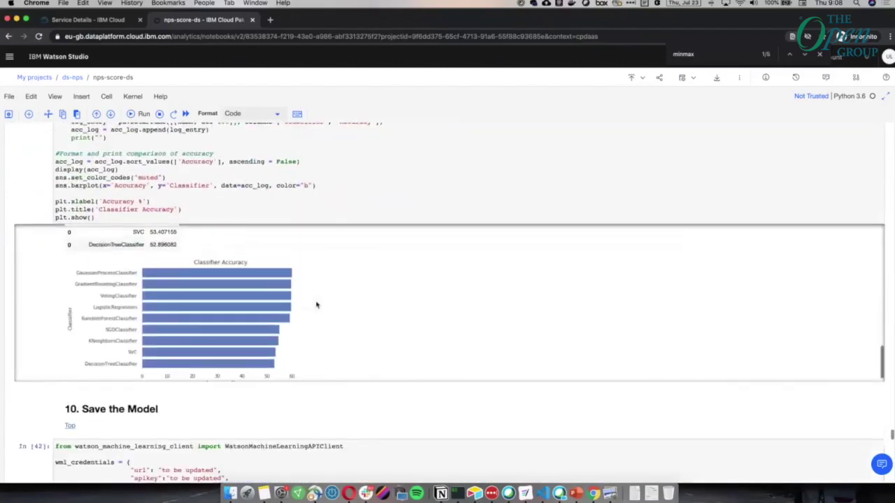
key("super+Tab")
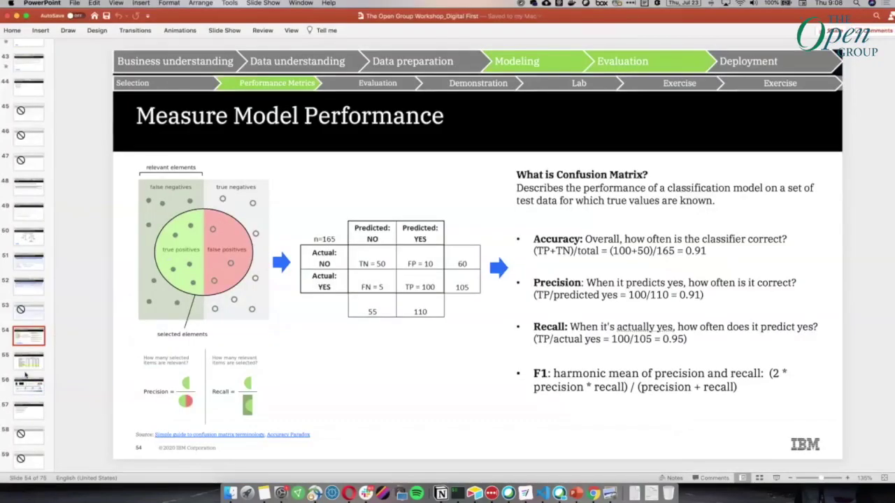
Step: Show slide 56, Demonstration, on non-promoter predictions, then return to the notebook
left_click(26, 379)
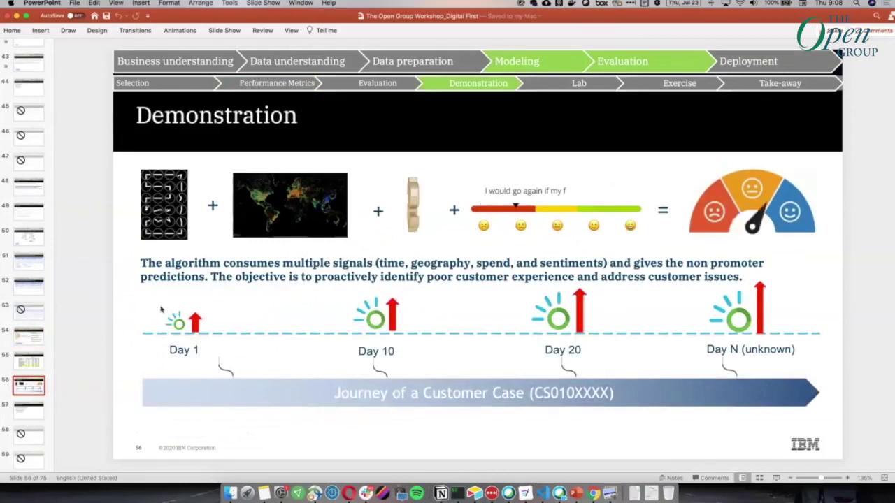
scroll(19, 418, "down", 3)
scroll(19, 419, "down", 1)
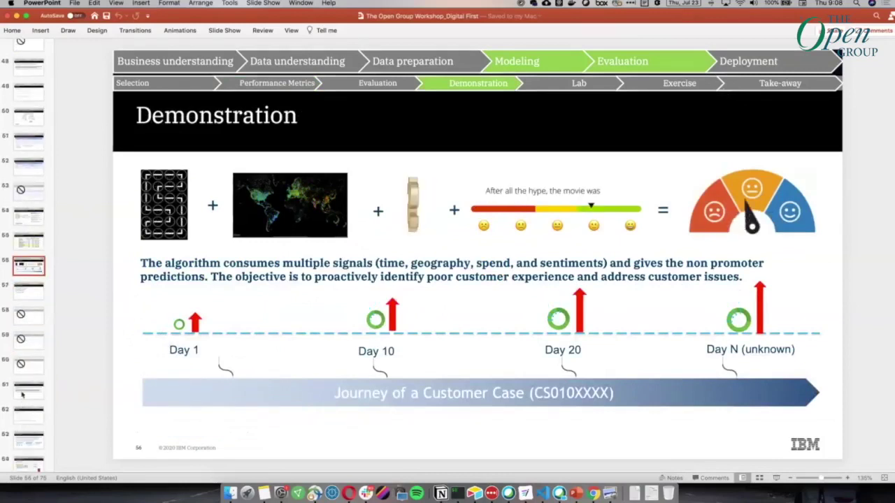
key("super+Tab")
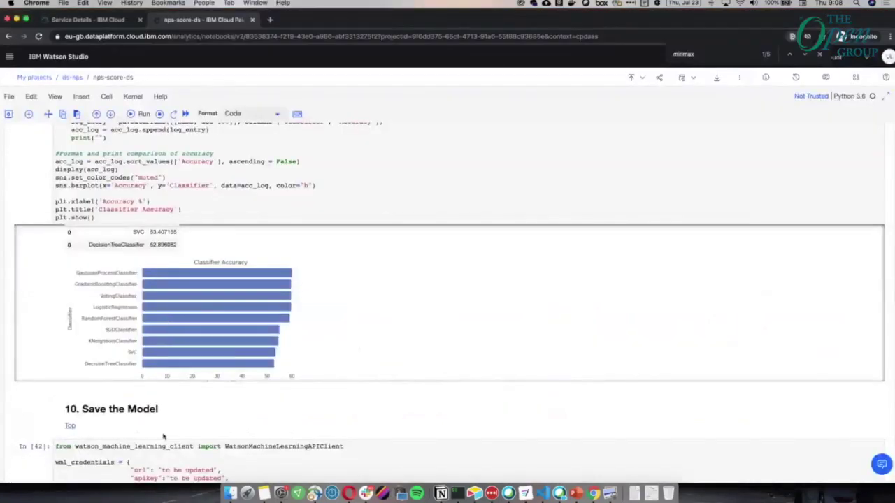
Step: Locate WatsonMachineLearningAPIClient in the import line, then open the Watson Studio-tc Service Details tab
scroll(163, 433, "down", 4)
scroll(163, 433, "down", 1)
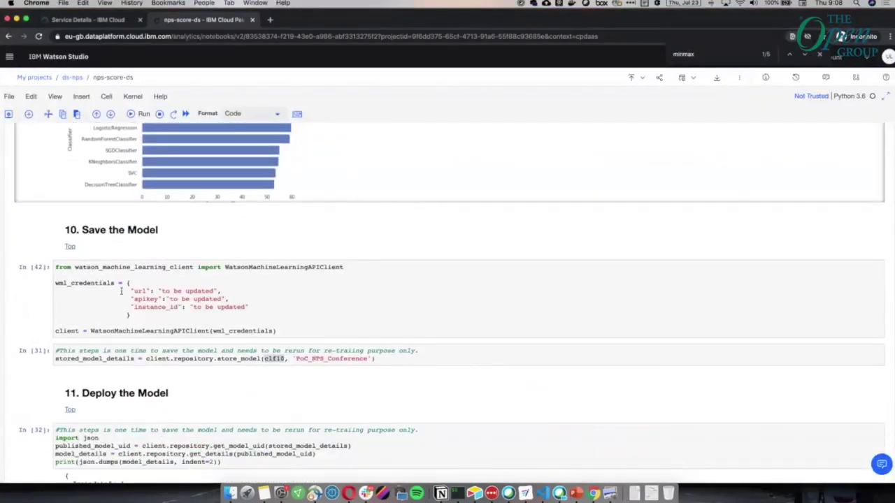
double_click(285, 268)
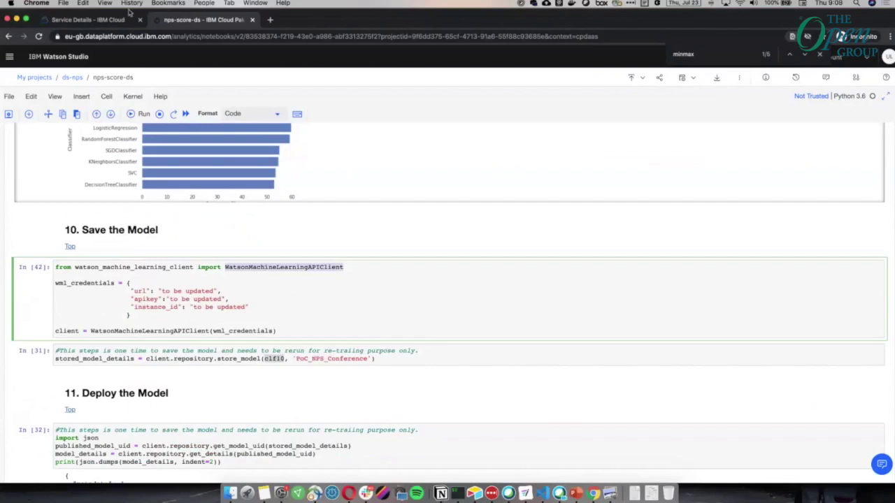
left_click(102, 23)
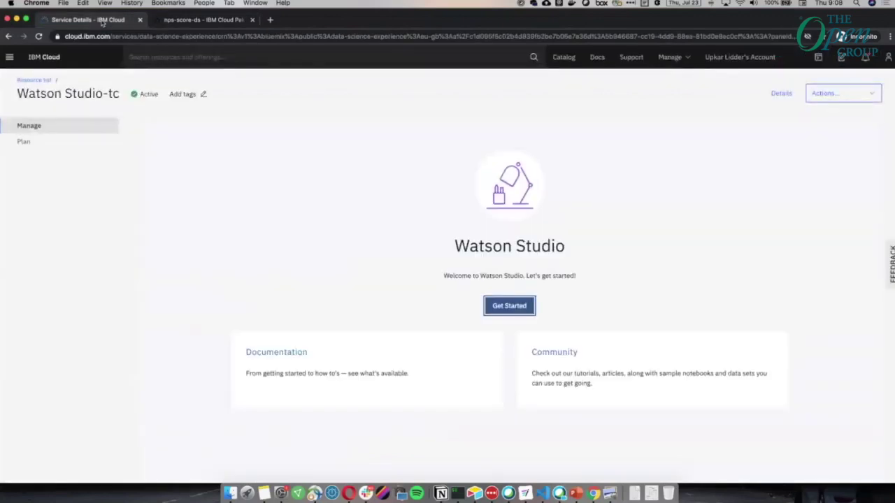
Step: Bring up IBM Cloud's Resource list showing Machine Learning-dm in London and Watson Studio-tc
left_click(187, 20)
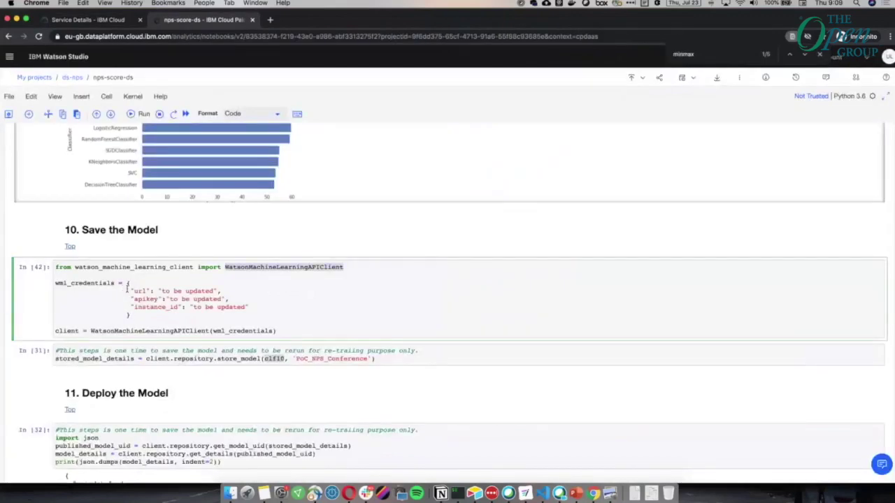
left_click(100, 21)
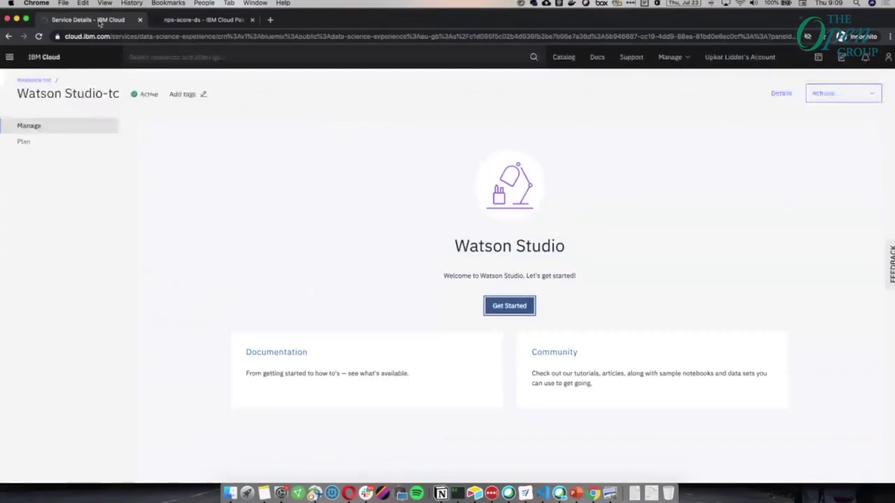
left_click(9, 57)
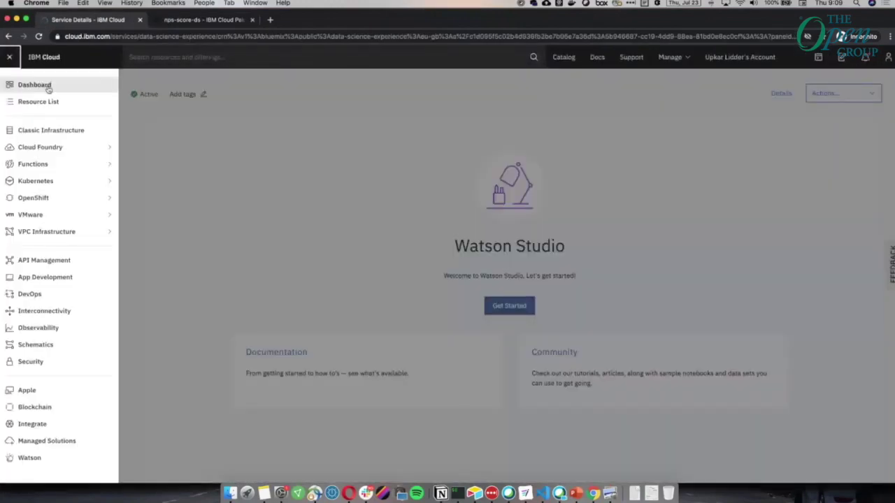
left_click(39, 103)
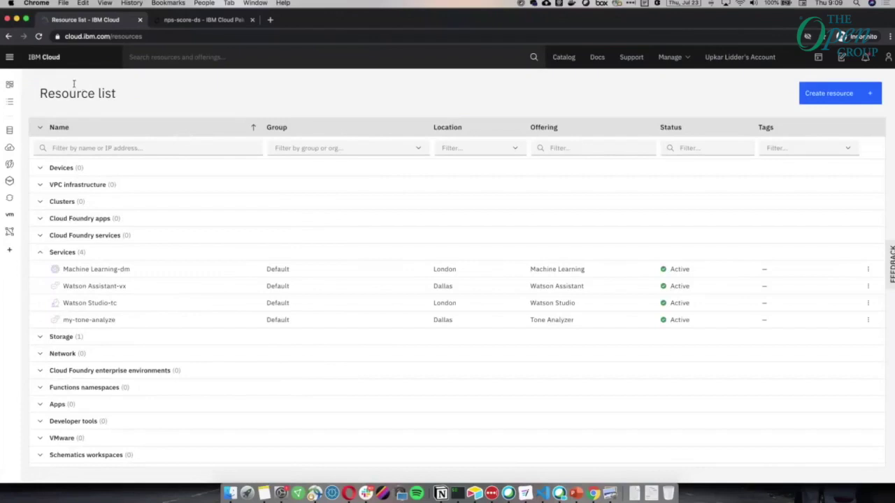
left_click(9, 58)
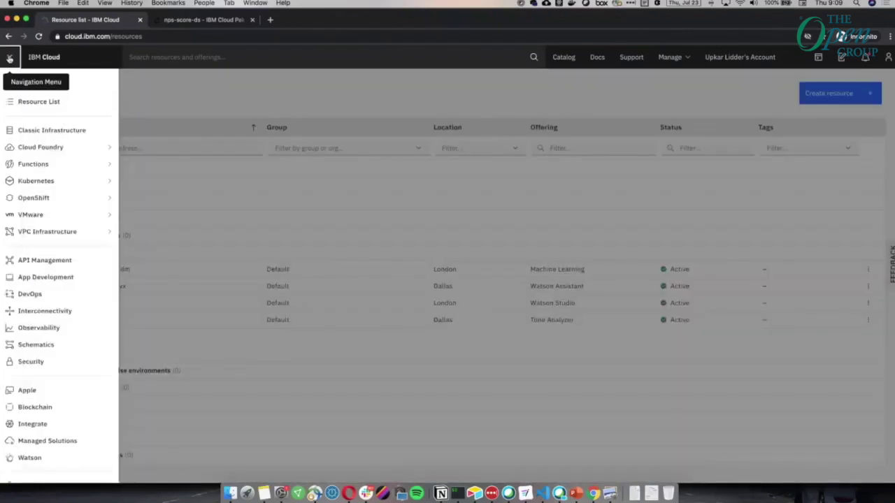
left_click(59, 102)
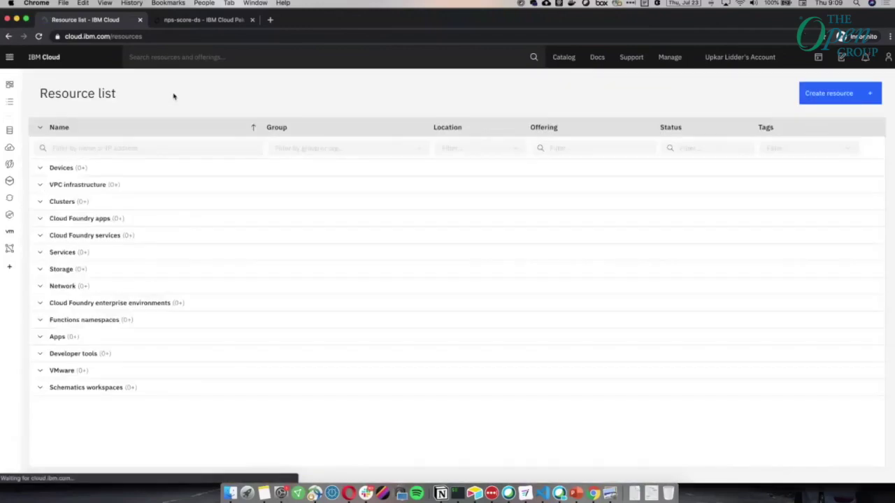
left_click(207, 21)
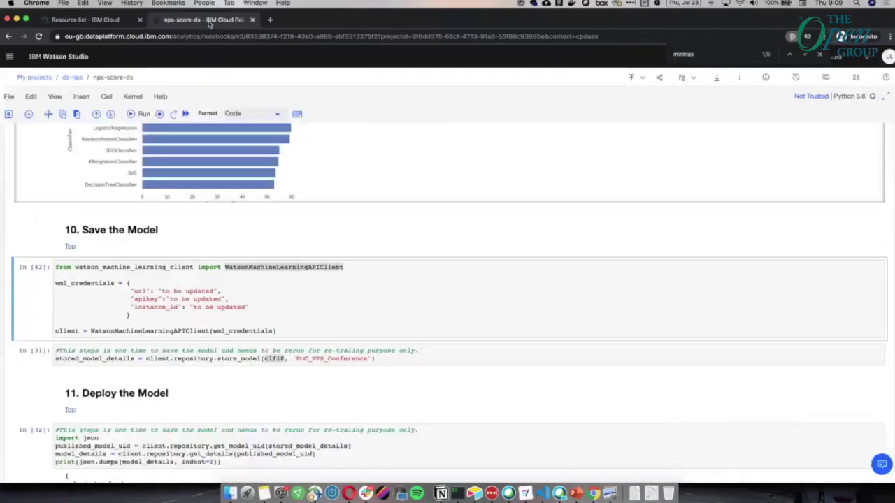
left_click(9, 58)
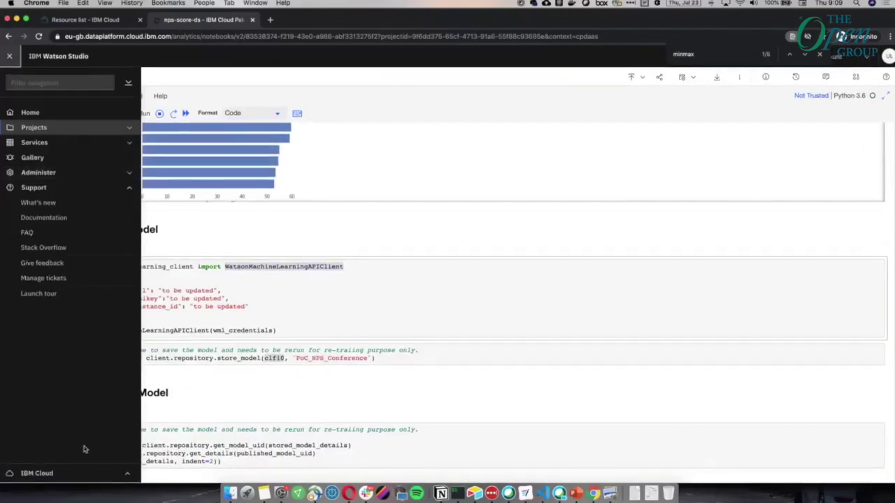
left_click(87, 475)
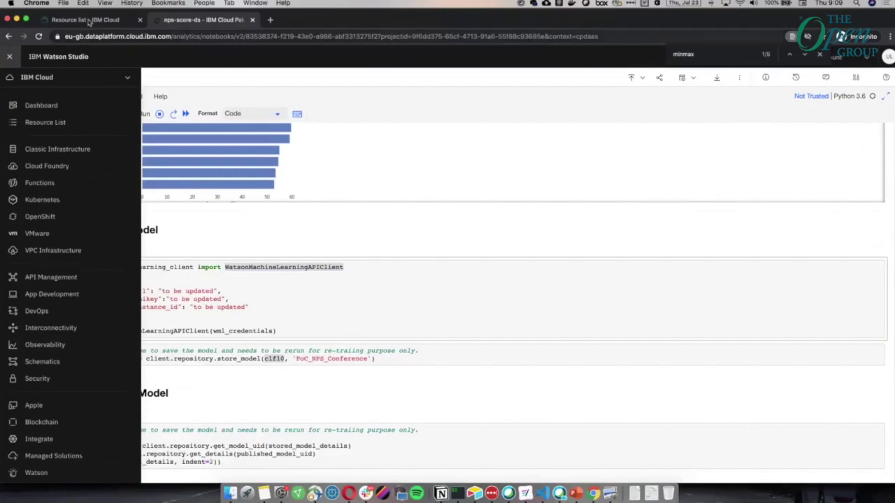
left_click(89, 21)
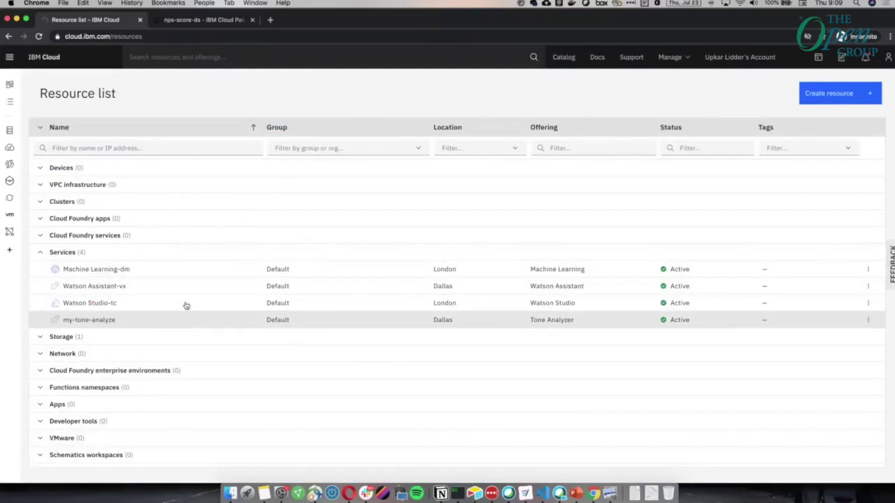
Step: Add a new Writer credential, Service credentials-1, to the Machine Learning-dm service
left_click(123, 270)
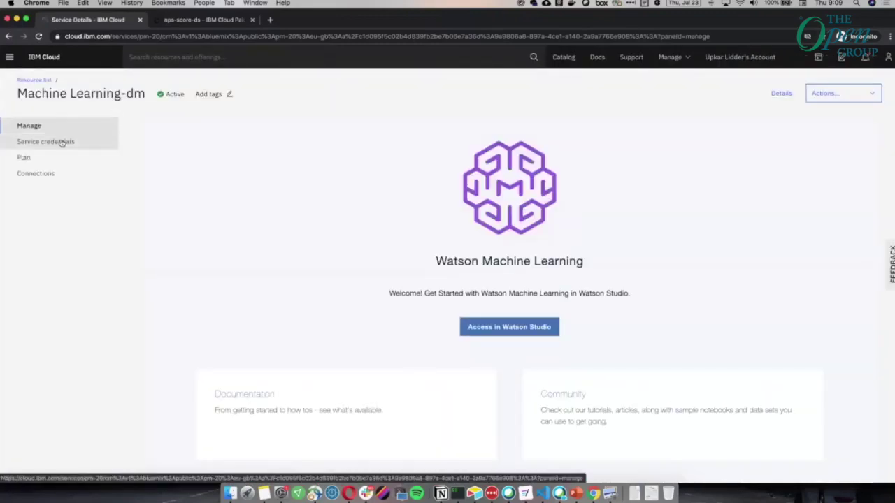
left_click(62, 142)
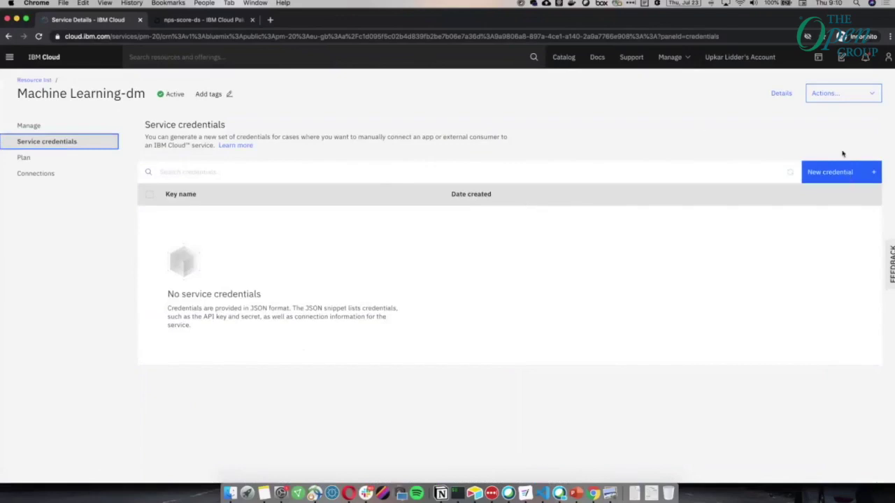
left_click(839, 172)
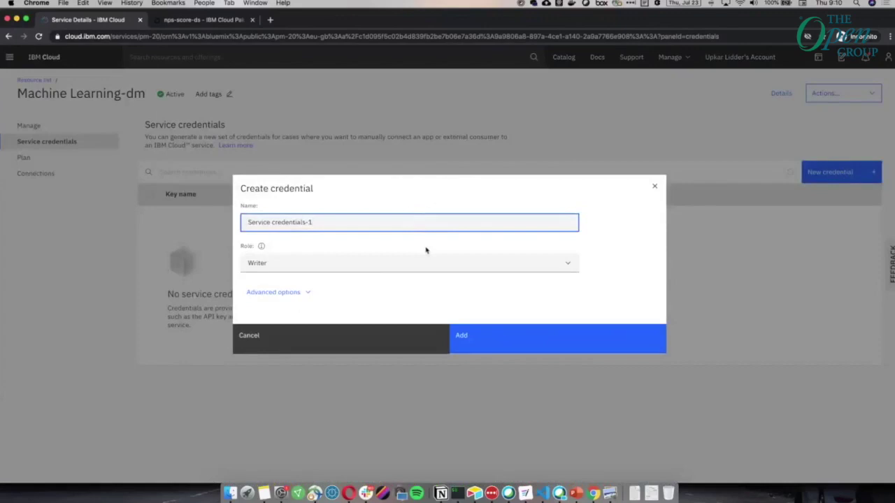
left_click(493, 336)
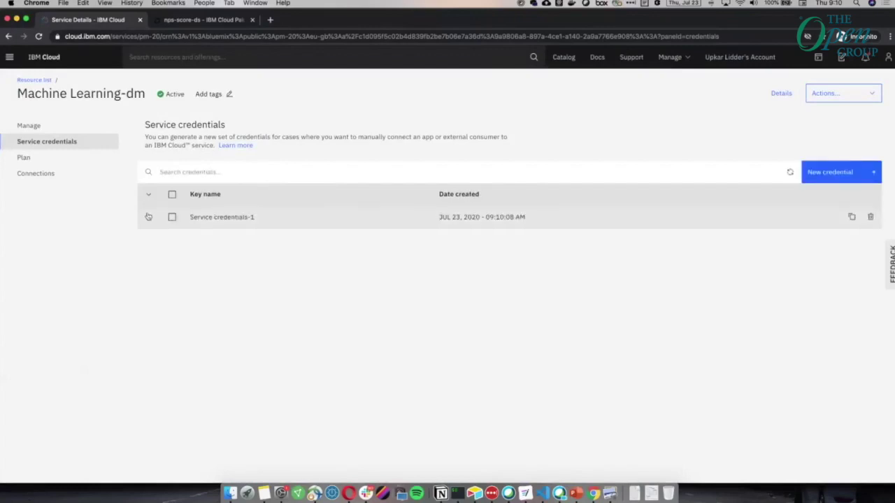
Step: Expand Service credentials-1 and copy its JSON block with the API key and URL
left_click(148, 217)
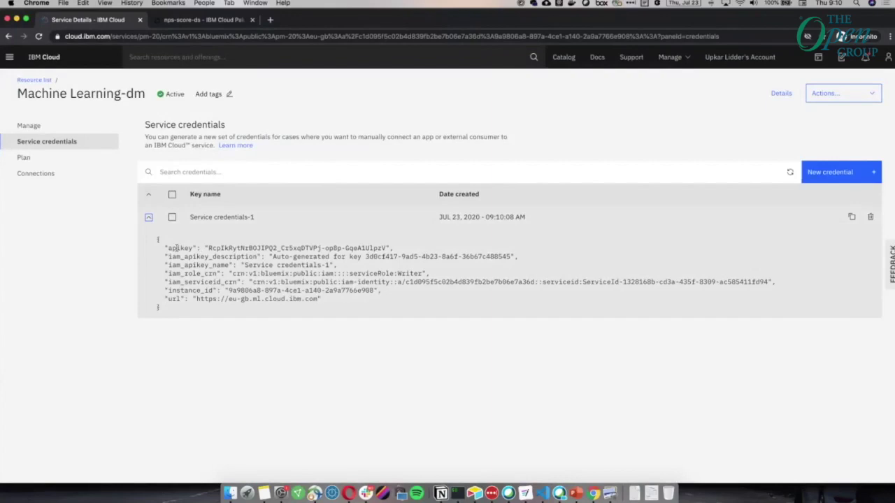
double_click(176, 247)
double_click(173, 298)
left_click_drag(162, 308, 157, 238)
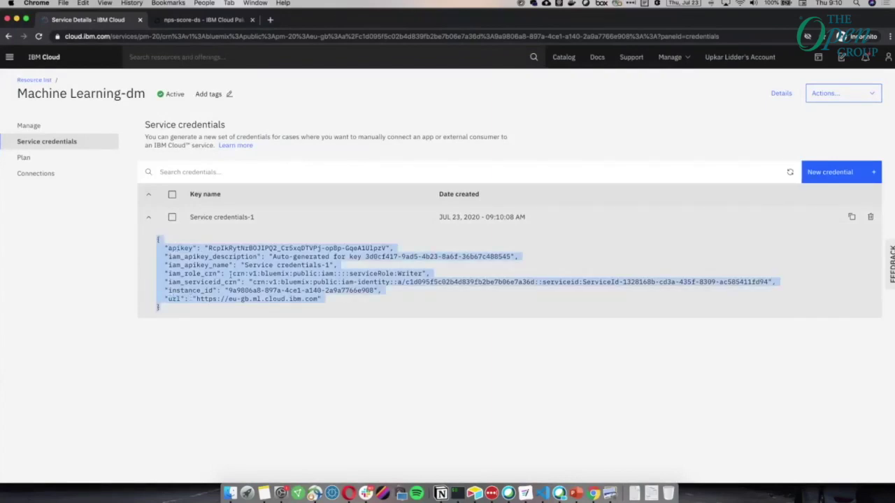
left_click(203, 19)
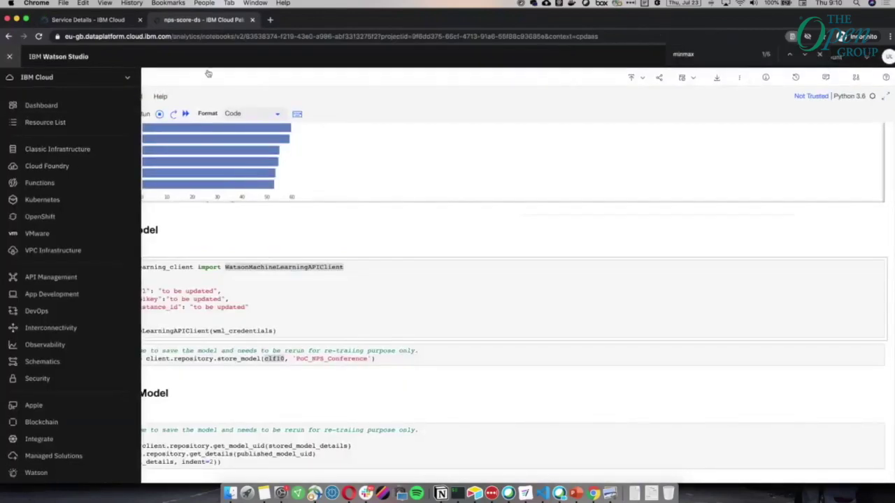
Step: Paste Service credentials-1 over the placeholder wml_credentials dictionary and run that cell
left_click(11, 57)
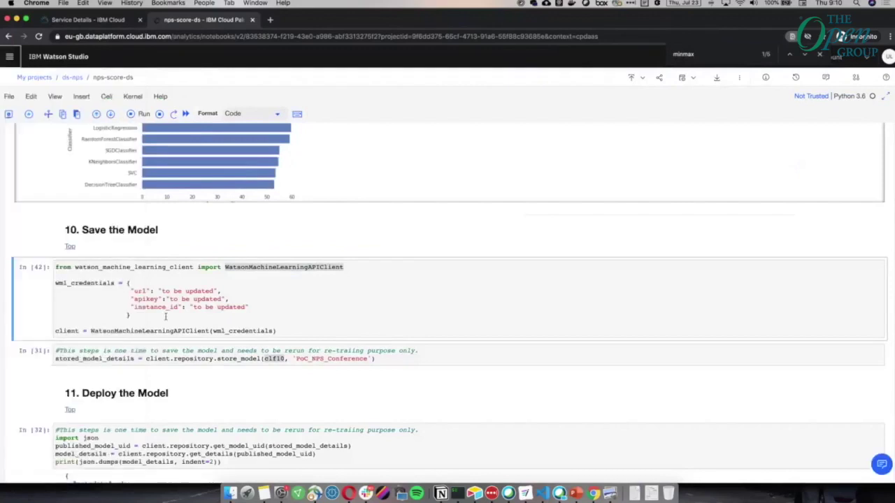
left_click_drag(138, 315, 56, 283)
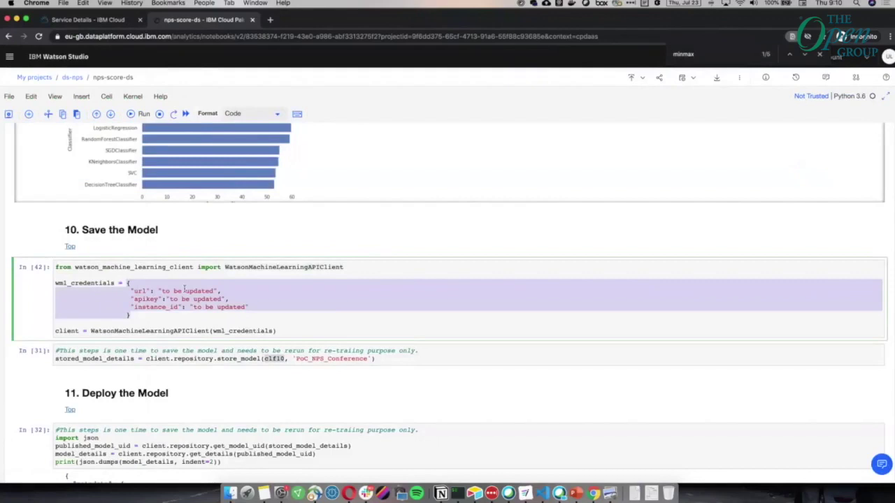
key("super+v")
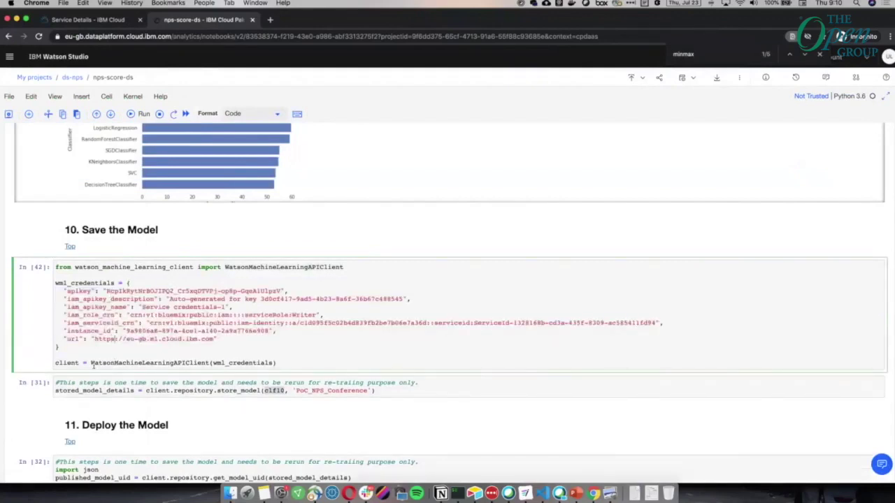
left_click_drag(91, 365, 210, 364)
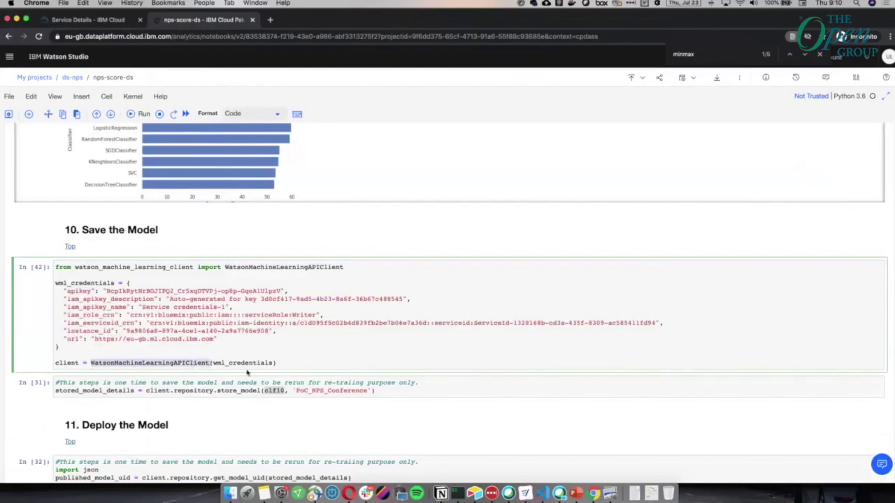
left_click(257, 363)
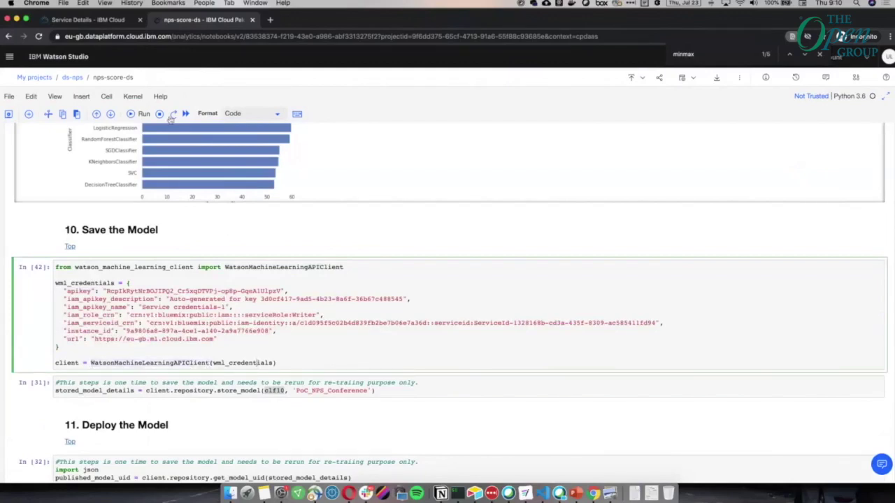
key("shift+Return")
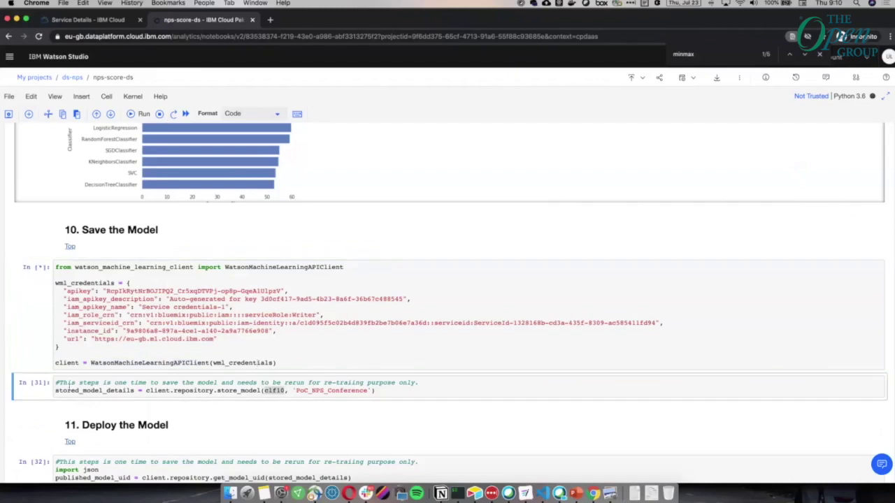
scroll(69, 383, "down", 3)
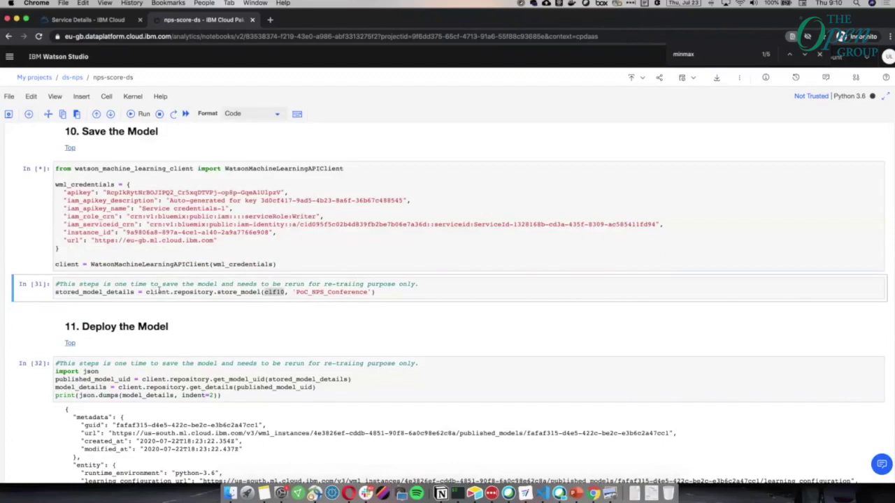
double_click(160, 292)
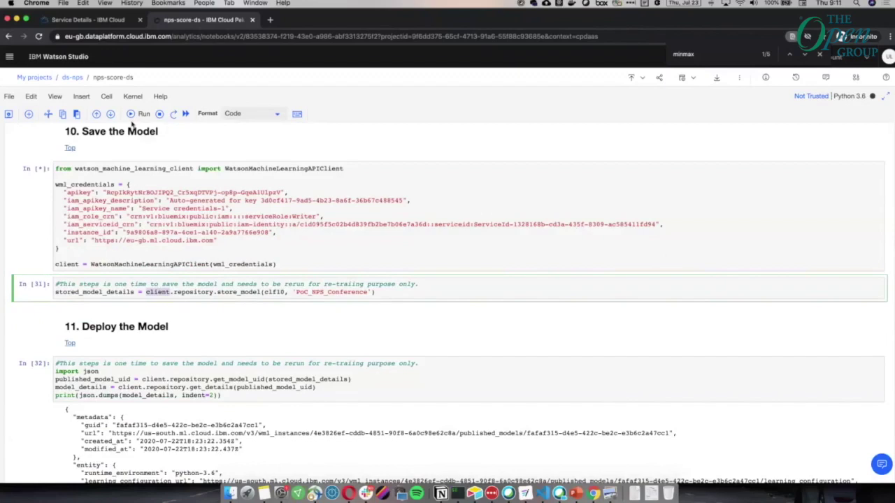
Step: Insert an empty cell above the store_model cell
left_click(84, 98)
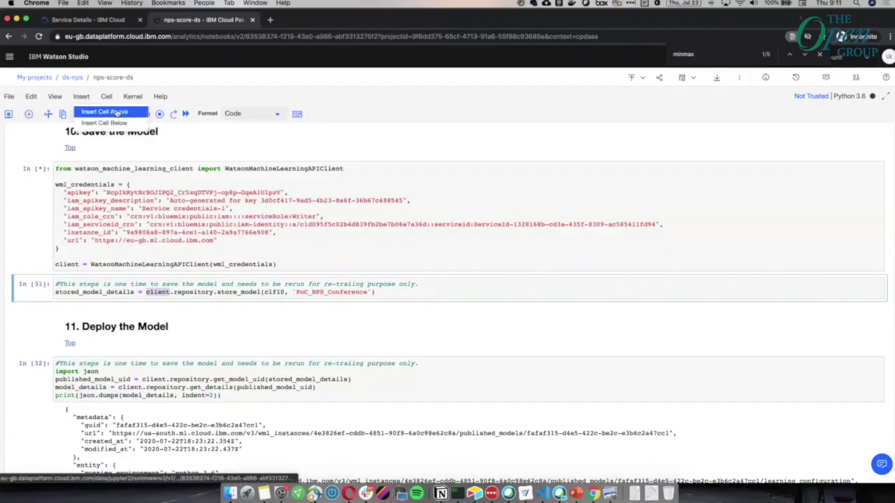
left_click(104, 113)
left_click(105, 250)
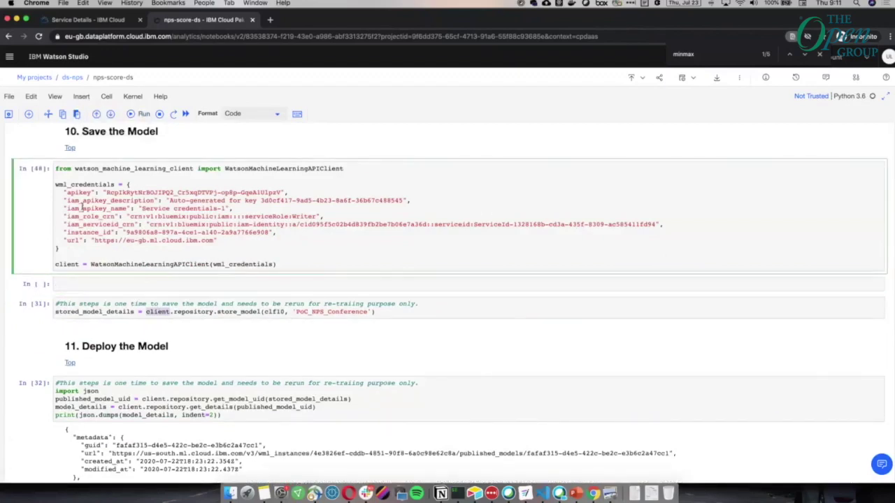
left_click(100, 285)
Step: Enter and run client.repository.list() in the new cell
type("elie")
key("BackSpace")
type("ne")
type("t")
type(".")
key("Tab")
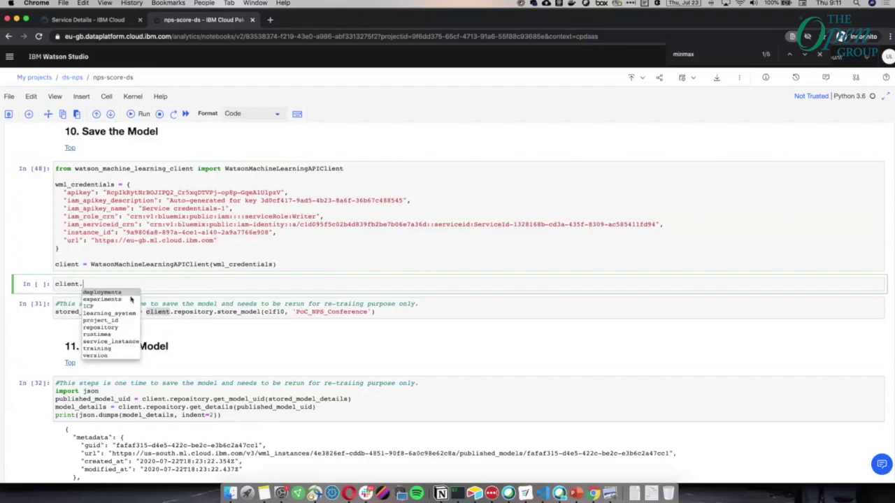
type("get")
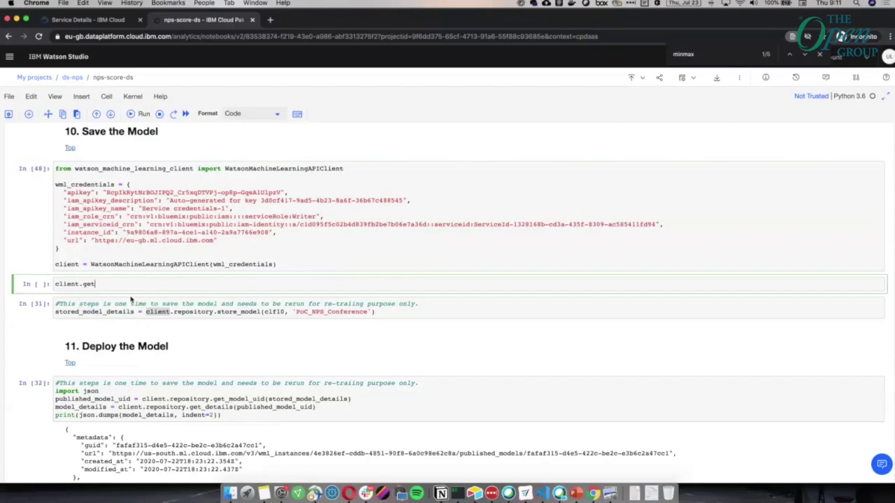
key("BackSpace")
key("BackSpace")
key("BackSpace")
type("repository.")
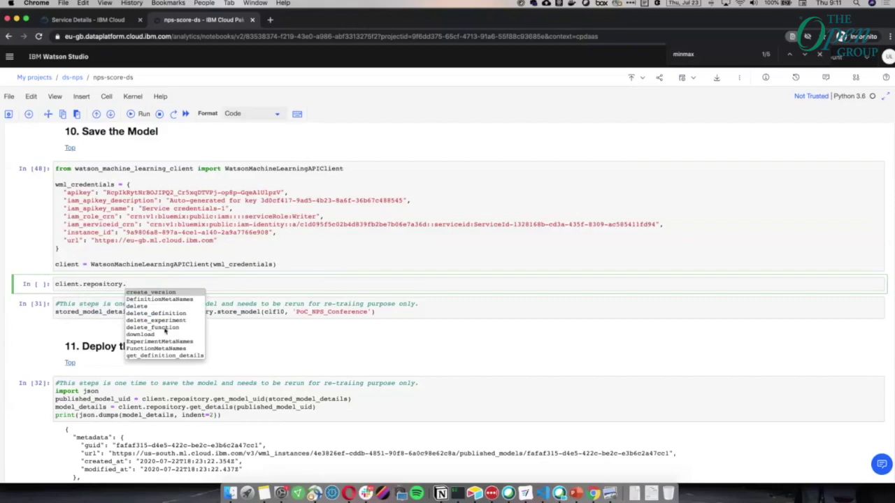
scroll(165, 332, "down", 5)
scroll(146, 331, "down", 3)
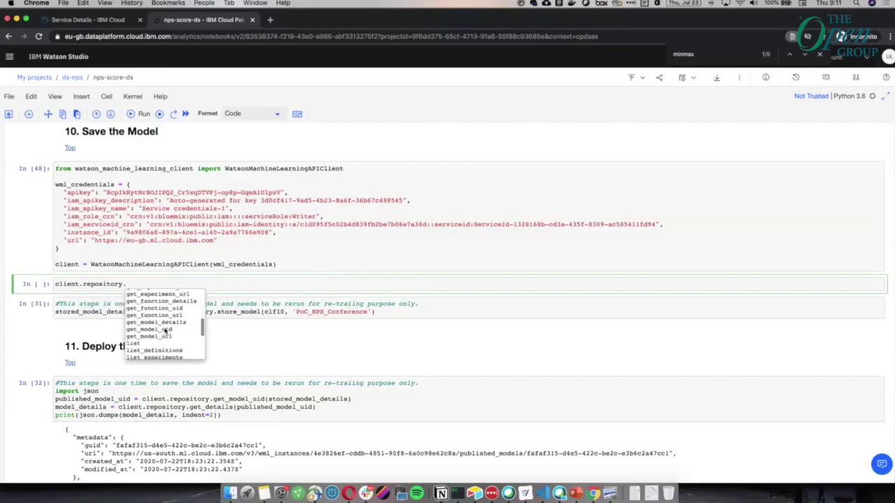
double_click(133, 329)
type("(")
key("shift+Return")
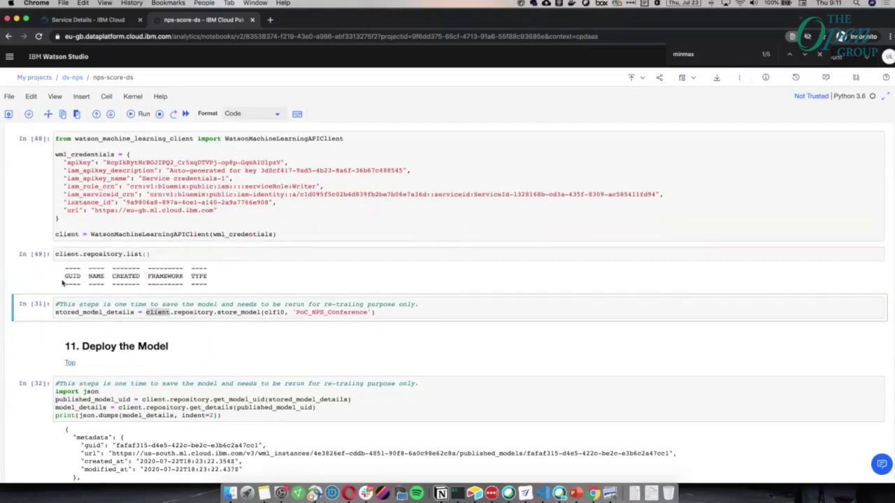
Step: Check the empty model table and the store_model code saving clf10 as PoC_NPS_Conference
left_click_drag(63, 282, 222, 286)
left_click(222, 286)
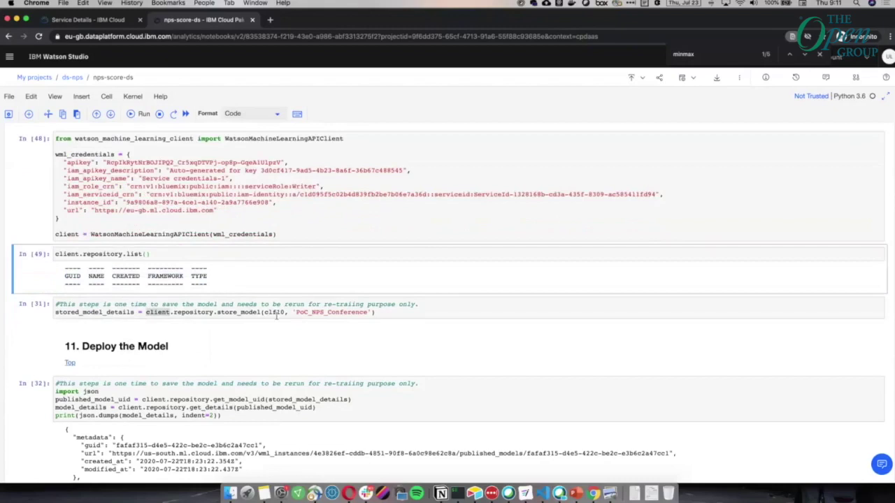
left_click(119, 319)
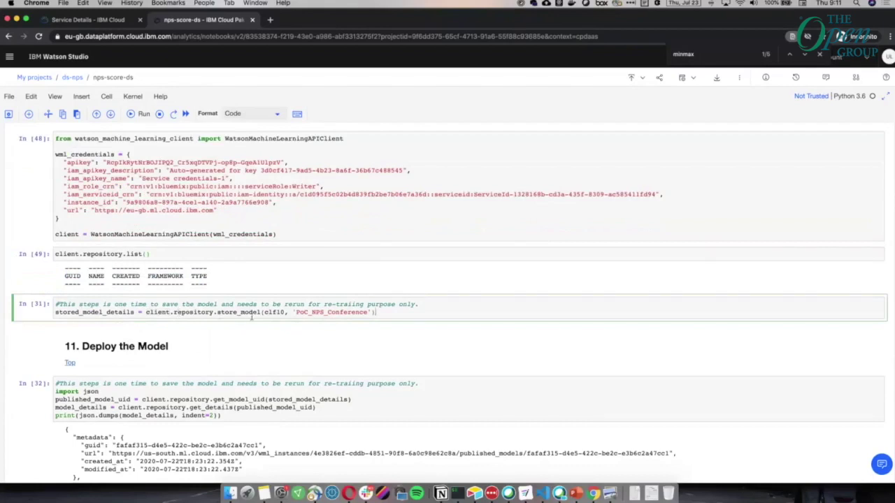
double_click(278, 312)
double_click(300, 313)
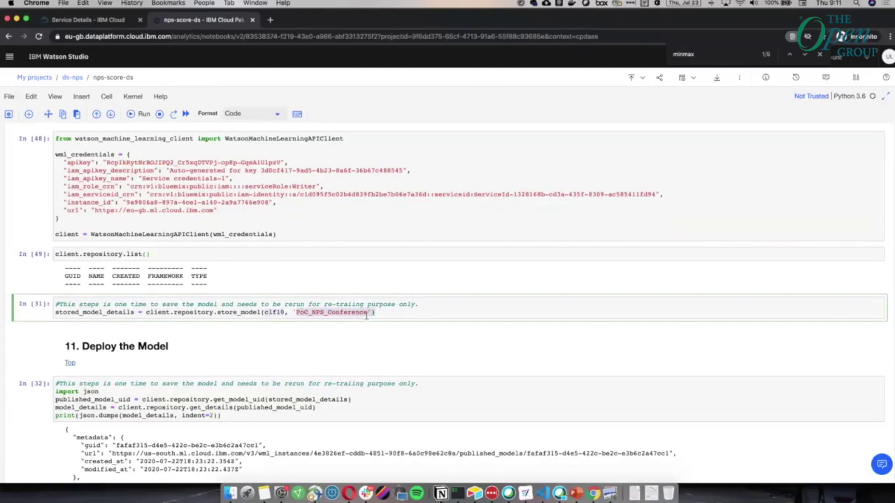
left_click(367, 314)
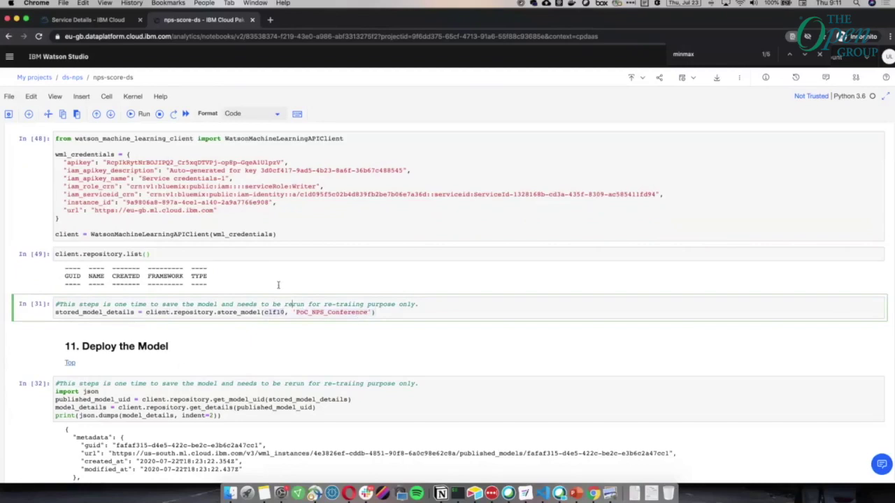
Step: Run store_model, rerun client.repository.list(), and select the PoC_NPS_Conference model's GUID
left_click(143, 114)
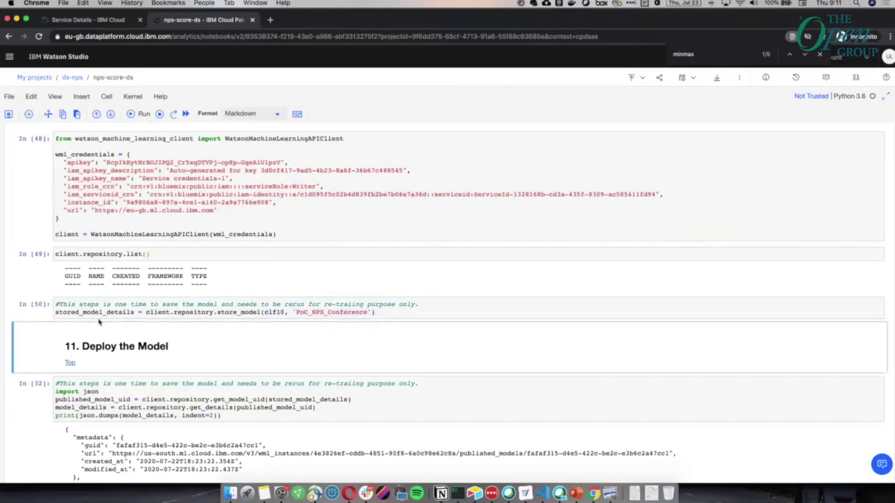
left_click(123, 257)
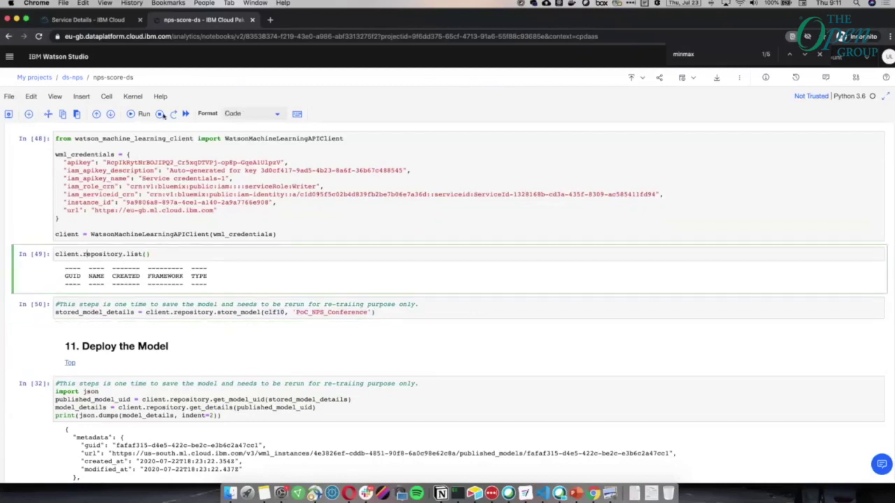
key("shift+Return")
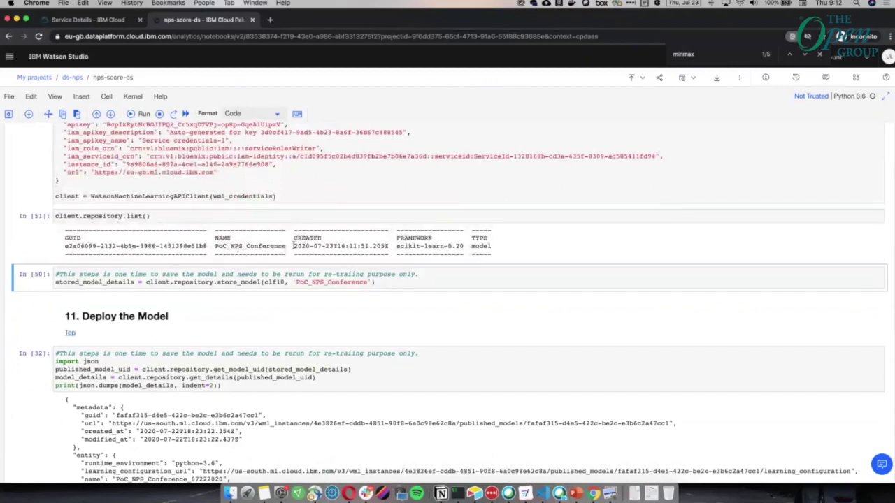
left_click_drag(293, 247, 446, 246)
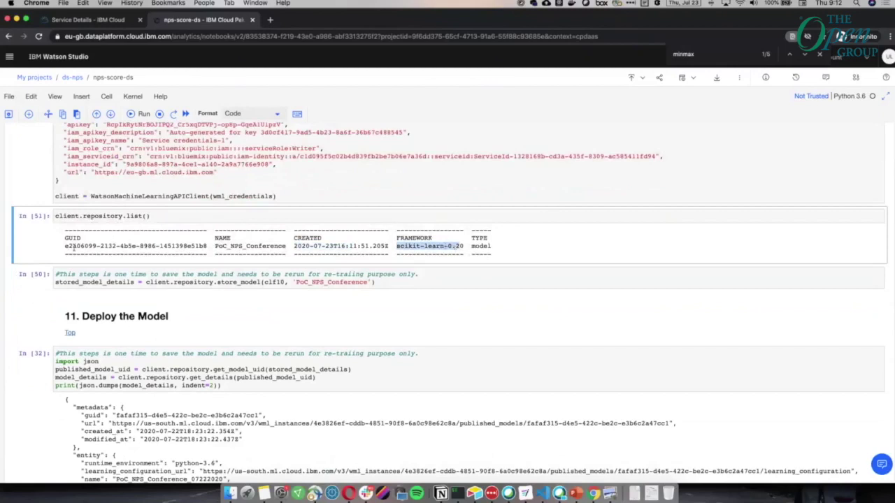
left_click_drag(66, 246, 207, 246)
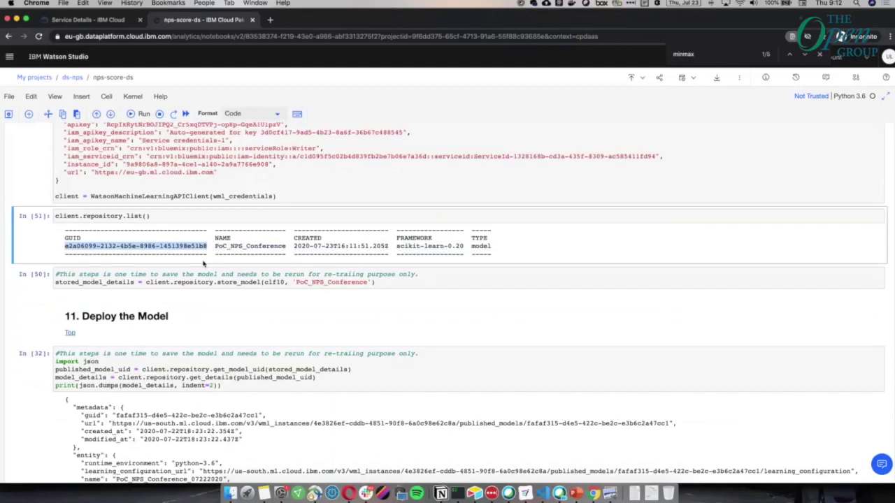
Step: Examine the model-details code's get_model_uid call and its stored_model_details argument
scroll(222, 301, "down", 3)
scroll(224, 300, "up", 2)
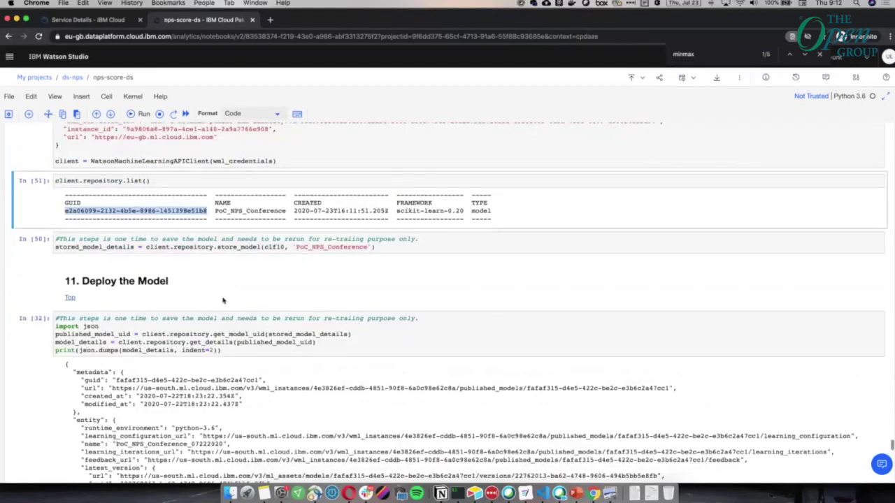
scroll(223, 301, "up", 1)
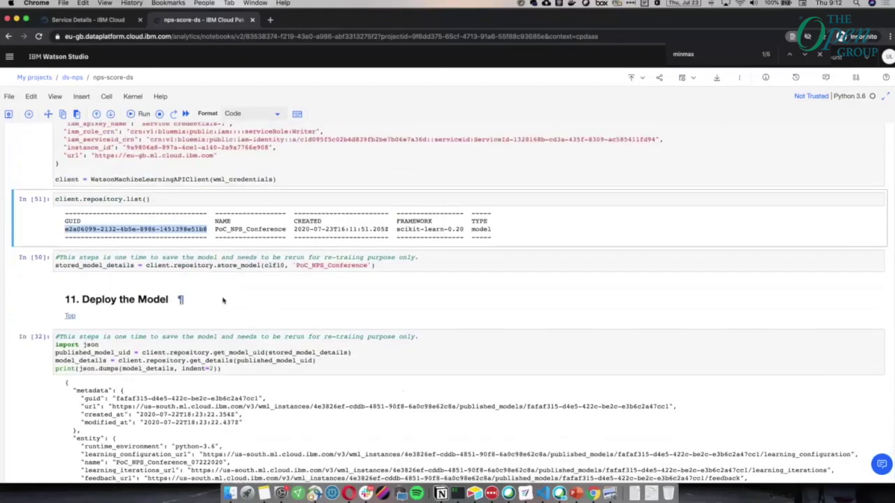
scroll(223, 301, "down", 3)
scroll(222, 301, "down", 1)
left_click(179, 240)
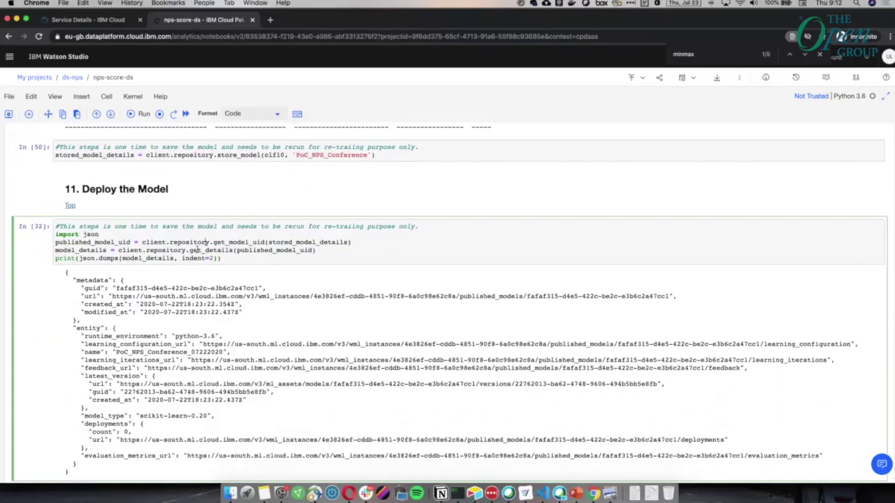
left_click(138, 243)
left_click_drag(141, 242, 265, 242)
left_click(212, 242)
left_click(266, 242)
double_click(290, 243)
Step: Trace where stored_model_details is defined and check the published_model_uid get_details call
scroll(352, 286, "up", 1)
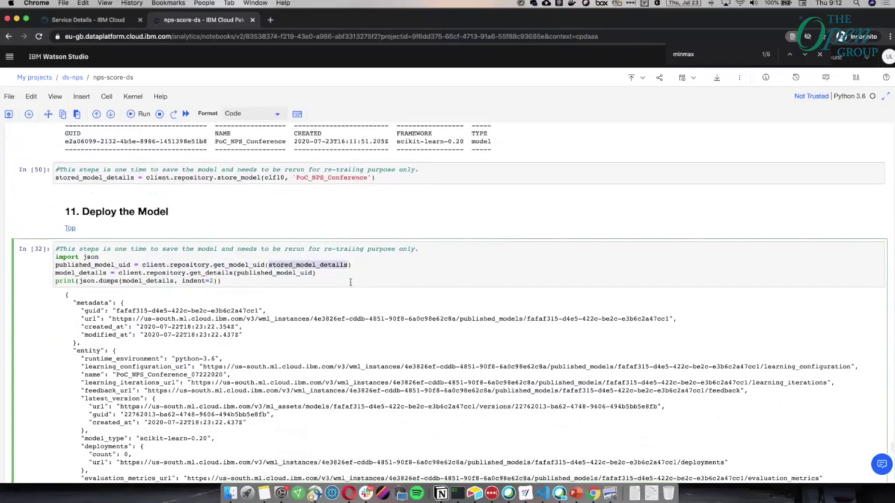
left_click(102, 177)
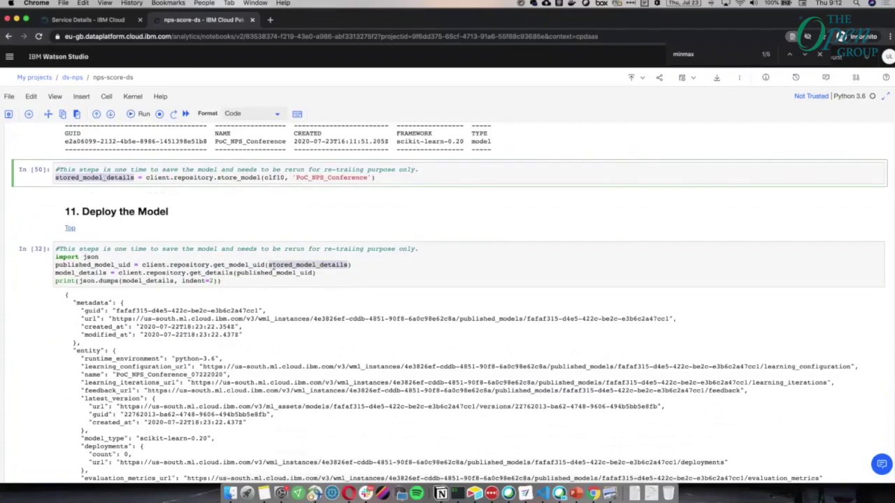
left_click(187, 274)
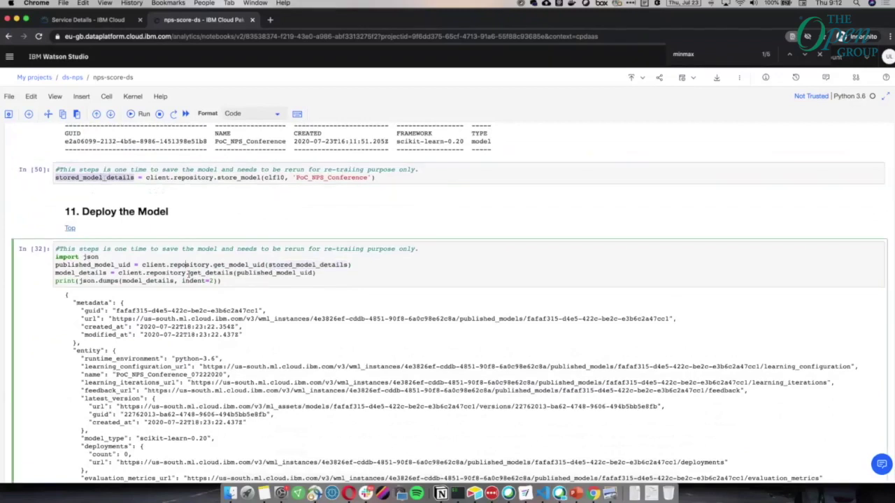
scroll(149, 282, "down", 5)
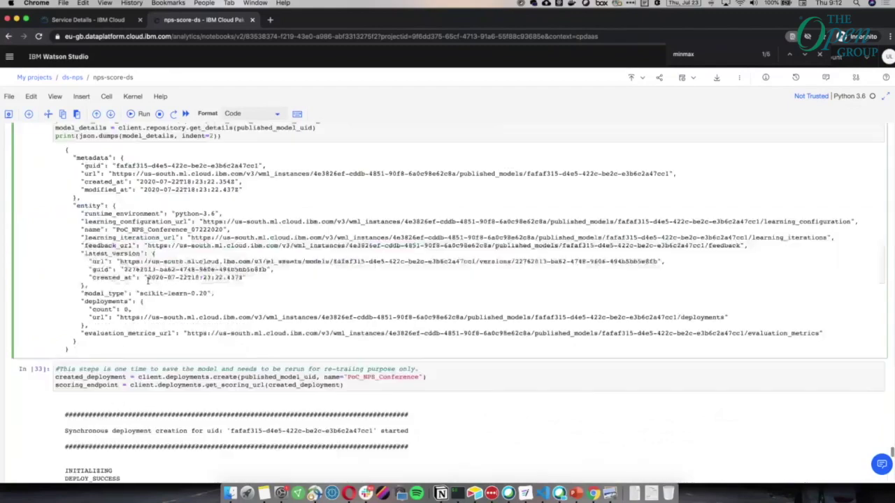
scroll(148, 282, "up", 2)
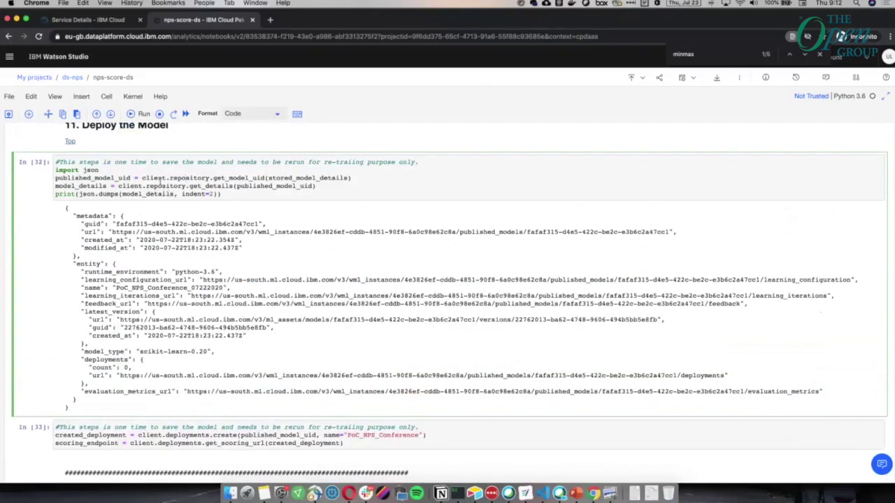
double_click(81, 179)
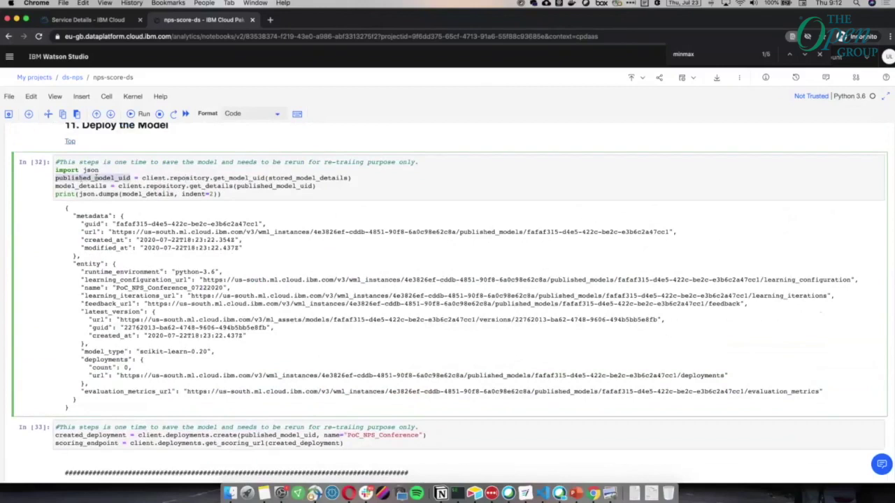
double_click(218, 186)
left_click(165, 186)
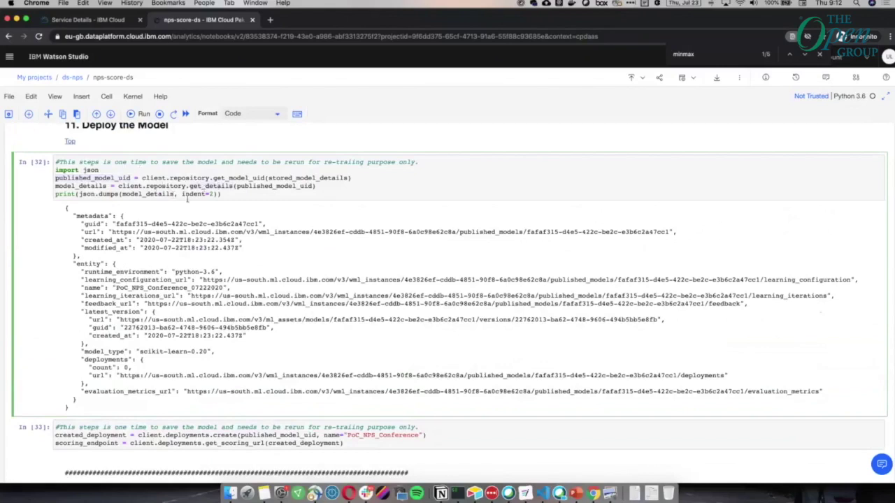
Step: Rerun the model-details cell and review its refreshed JSON for PoC_NPS_Conference
left_click(140, 114)
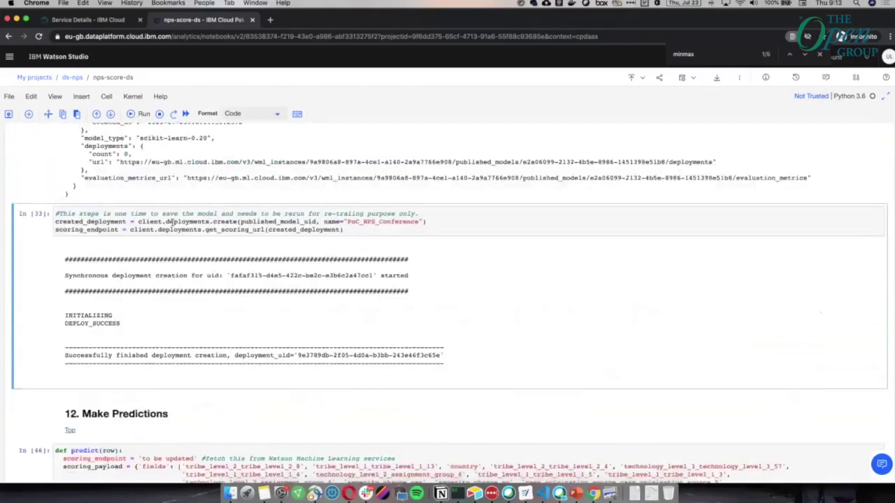
scroll(151, 233, "up", 5)
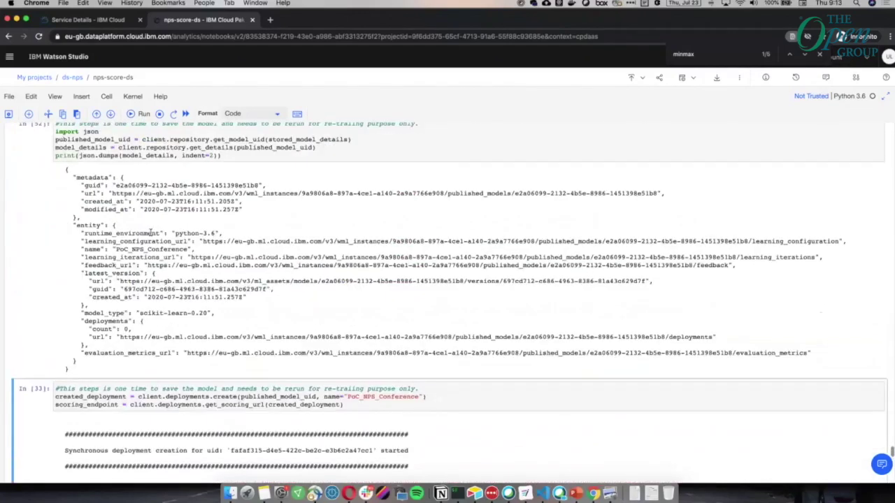
left_click_drag(68, 209, 89, 378)
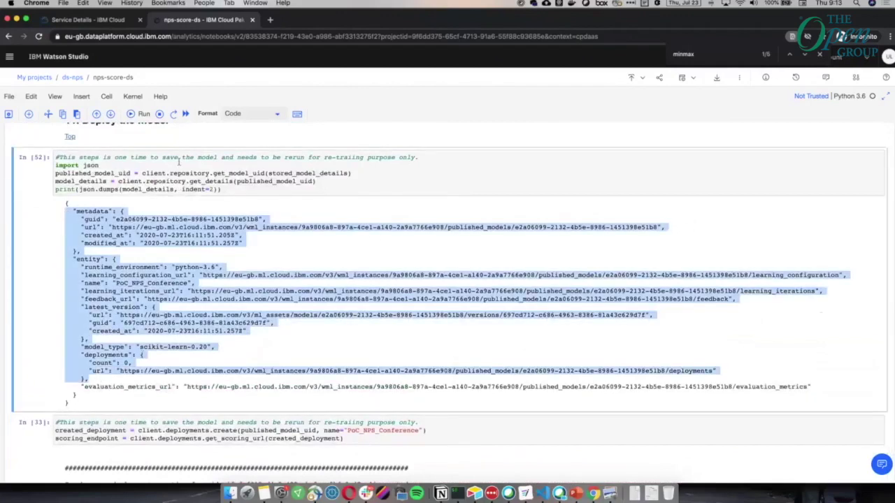
left_click(159, 181)
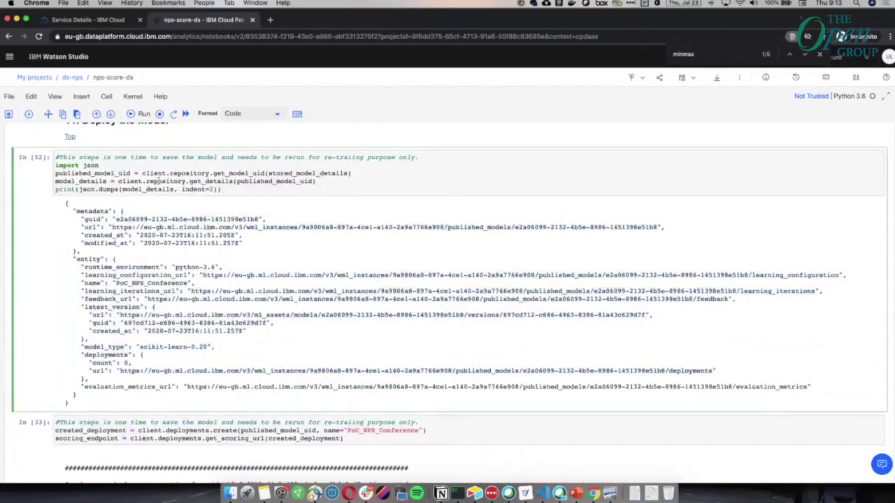
Step: Review the client.deployments.create call and the client.repository line in the deploy code
scroll(159, 181, "down", 2)
left_click(222, 292)
double_click(222, 293)
left_click_drag(139, 293, 239, 292)
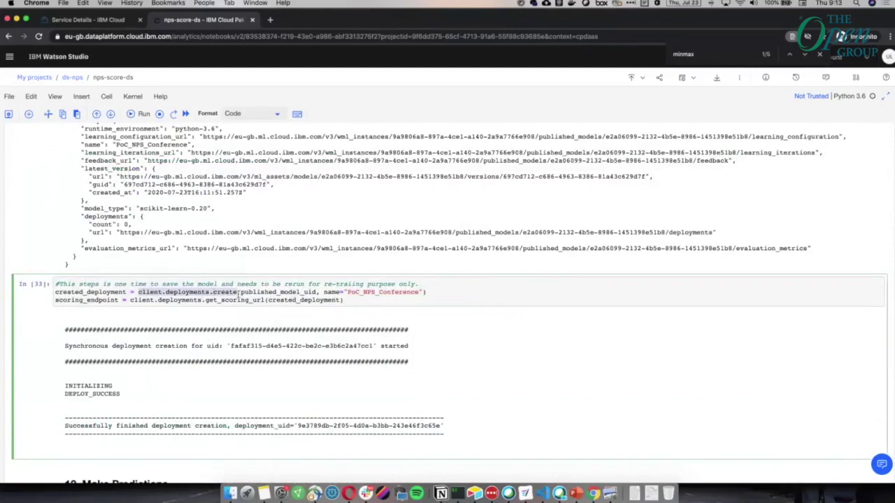
scroll(239, 292, "up", 4)
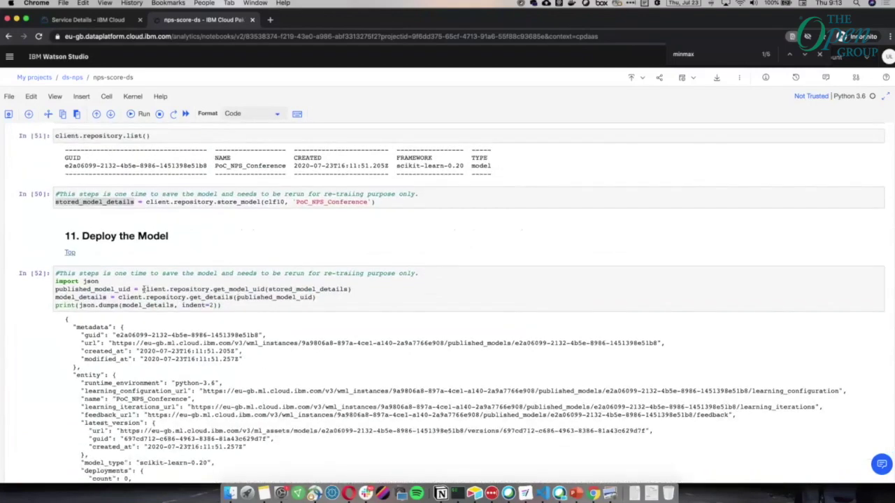
left_click_drag(142, 288, 211, 289)
scroll(211, 289, "down", 3)
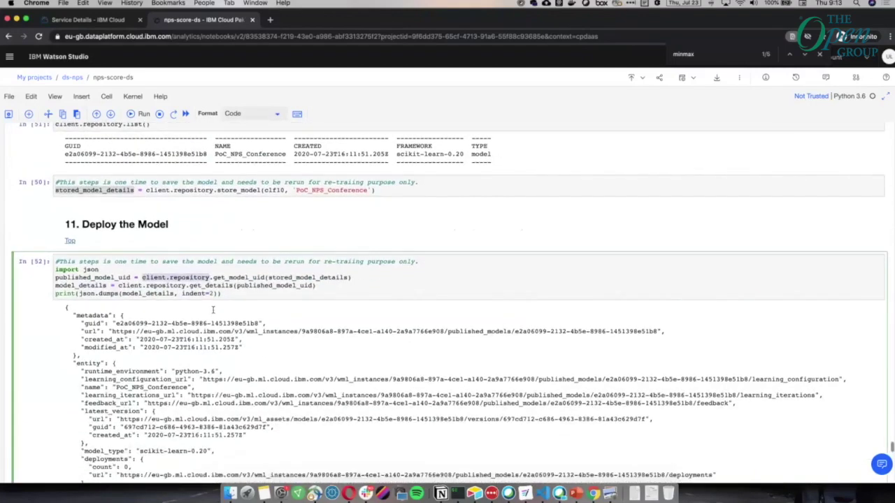
Step: Change the deployment name to PoC_NPS_Conference_deployment in the deployment code
left_click(166, 344)
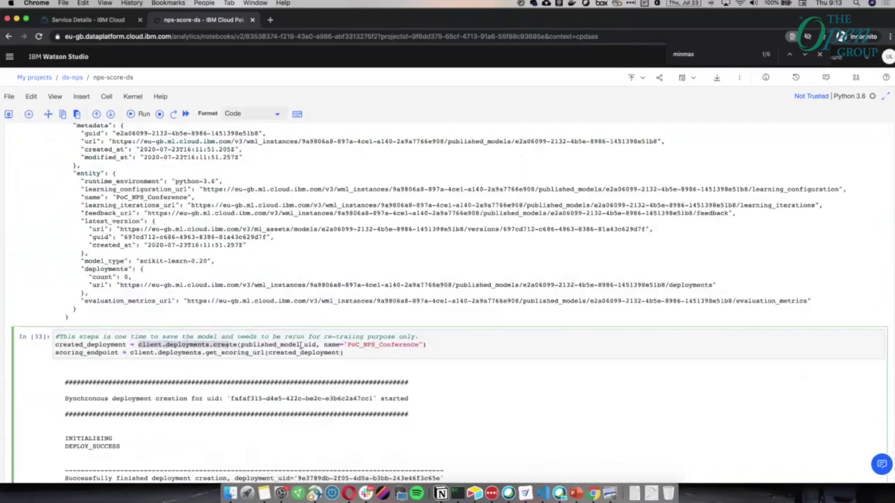
double_click(302, 345)
left_click(362, 345)
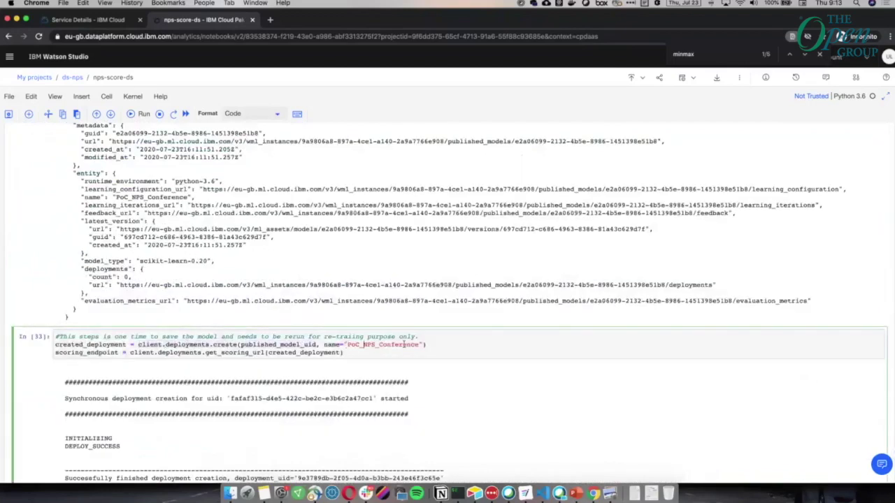
double_click(346, 344)
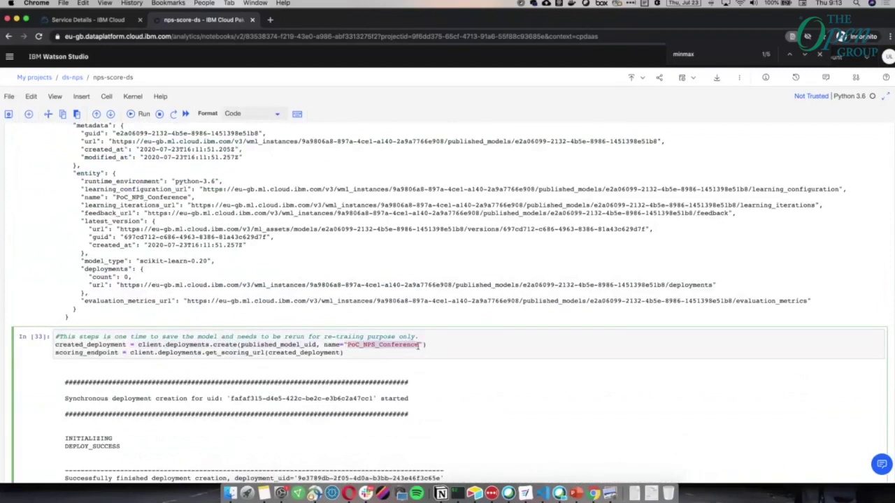
key("Right")
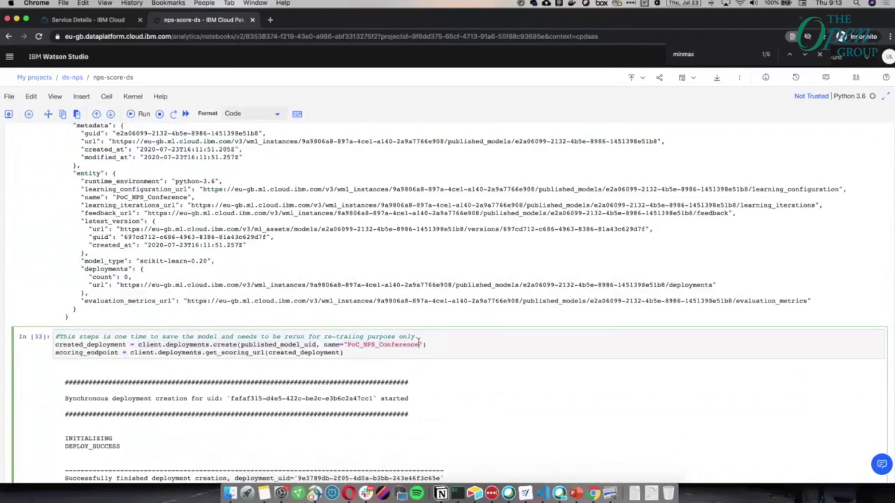
type("_deployment")
scroll(413, 396, "down", 4)
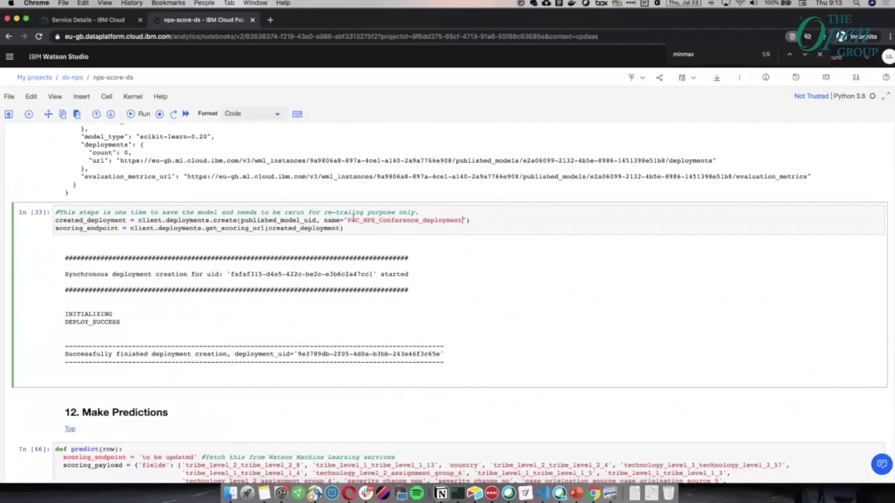
Step: Check the new name and the scoring_endpoint get_scoring_url line
left_click_drag(347, 220, 462, 220)
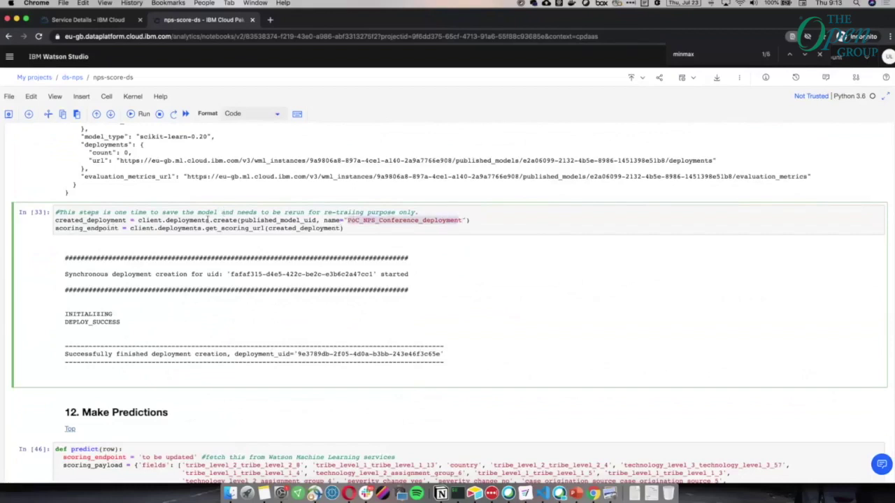
left_click(84, 228)
double_click(84, 228)
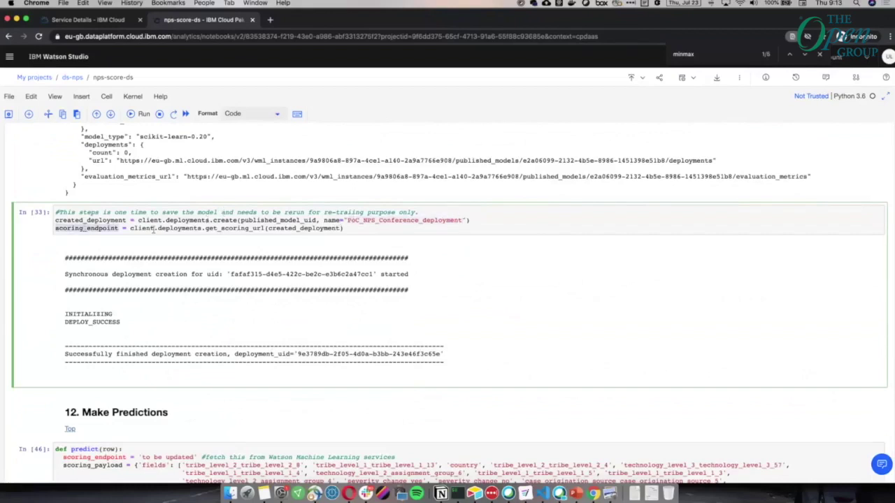
left_click_drag(205, 228, 265, 229)
left_click(266, 228)
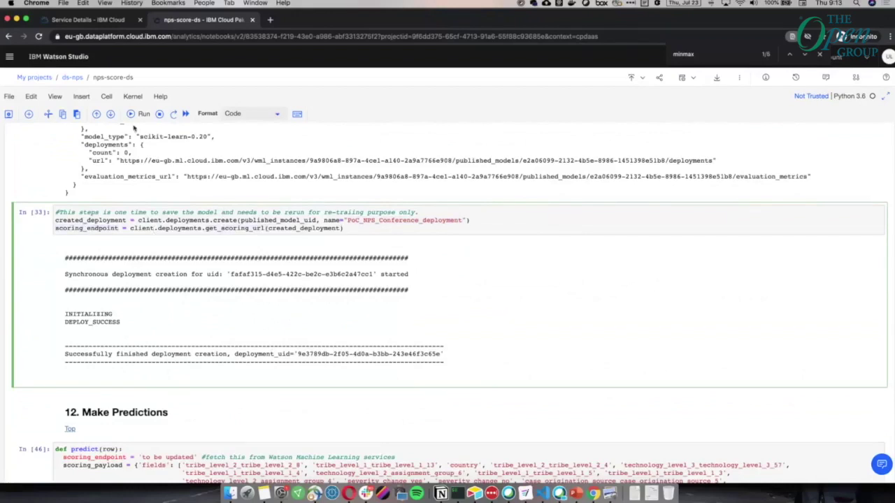
Step: Run the deployment and select the new deployment_uid from the success message
left_click(142, 113)
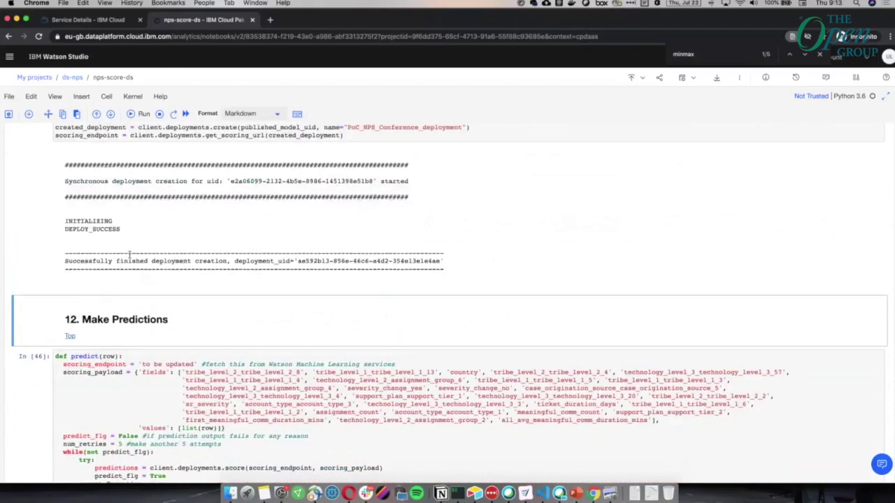
left_click_drag(65, 262, 302, 260)
left_click(396, 261)
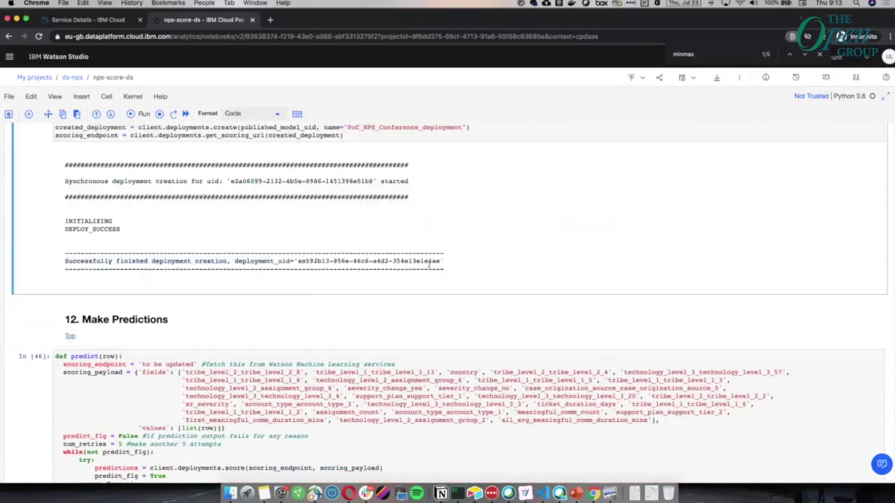
left_click_drag(440, 263, 298, 262)
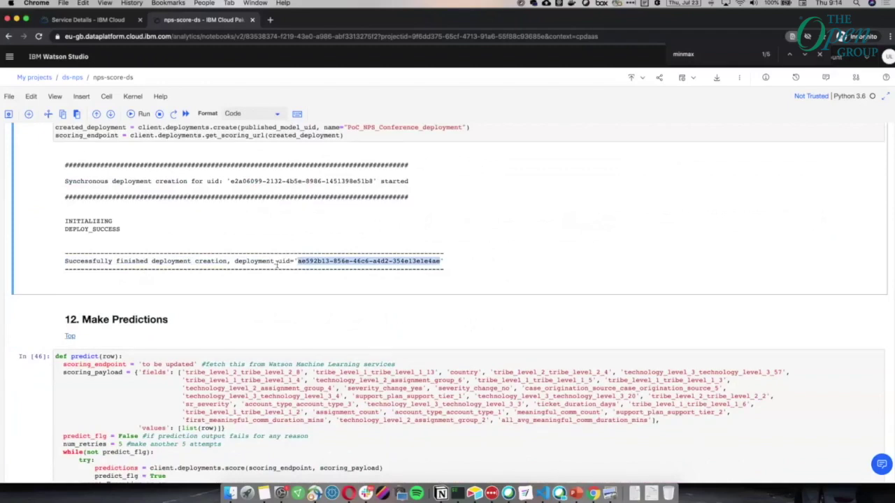
Step: Open the ds-nps project in a separate tab and reload it
left_click(96, 19)
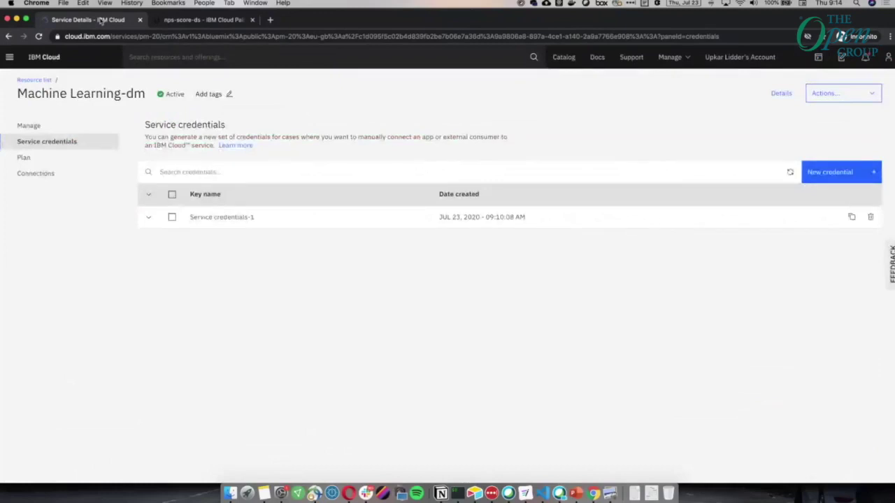
key("ctrl+Tab")
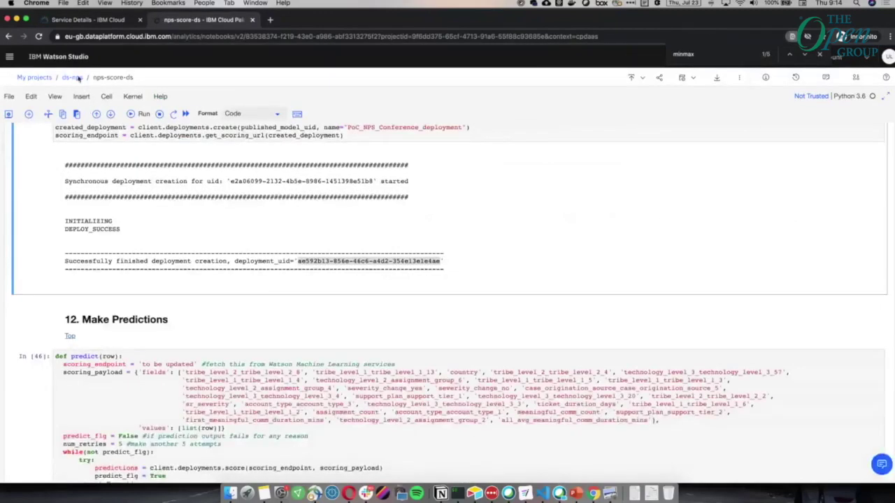
left_click(73, 79, "super")
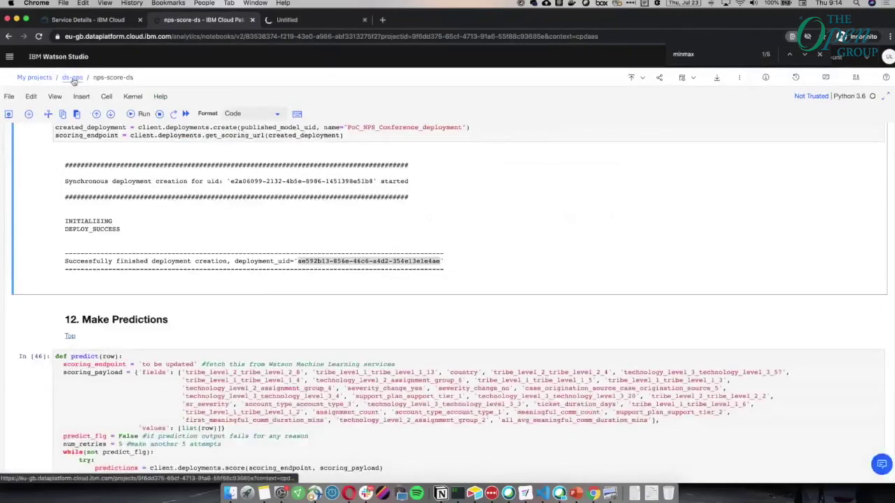
left_click(308, 22)
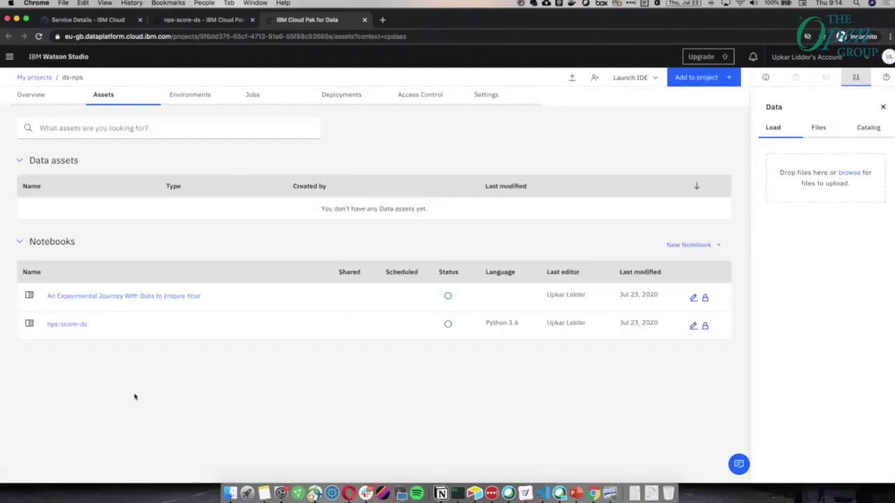
key("super+r")
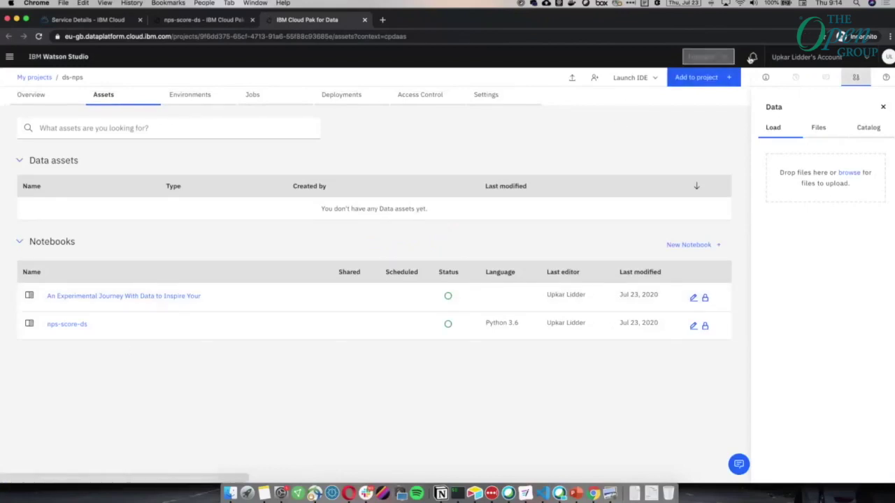
Step: Confirm ds-nps Deployments lists no deployments, then return to the nps-score-ds notebook
left_click(703, 77)
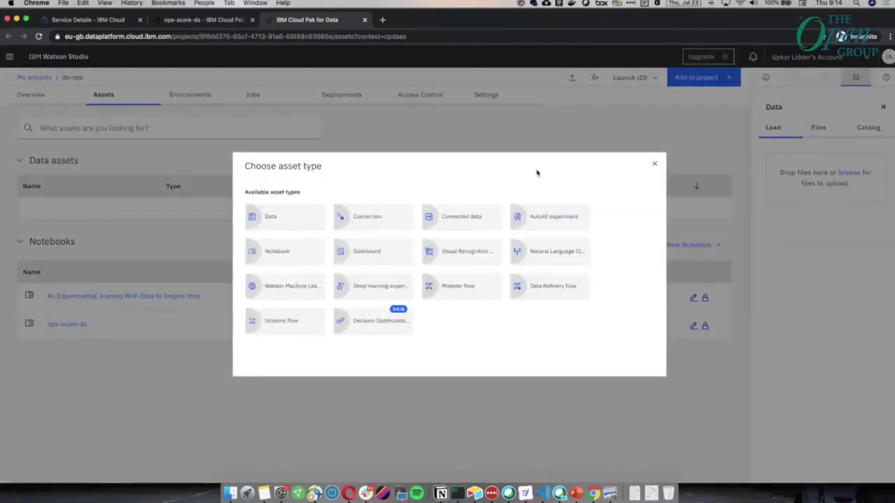
left_click(348, 98)
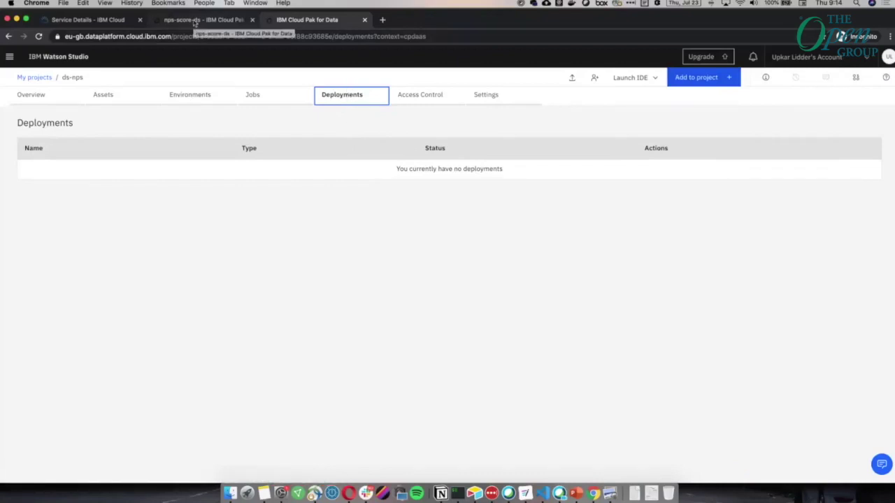
left_click(195, 21)
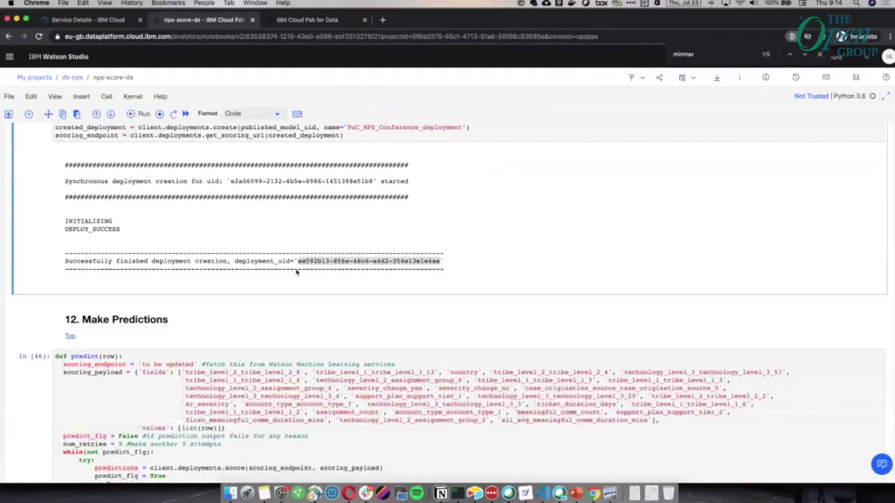
left_click_drag(298, 261, 442, 263)
scroll(459, 258, "down", 2)
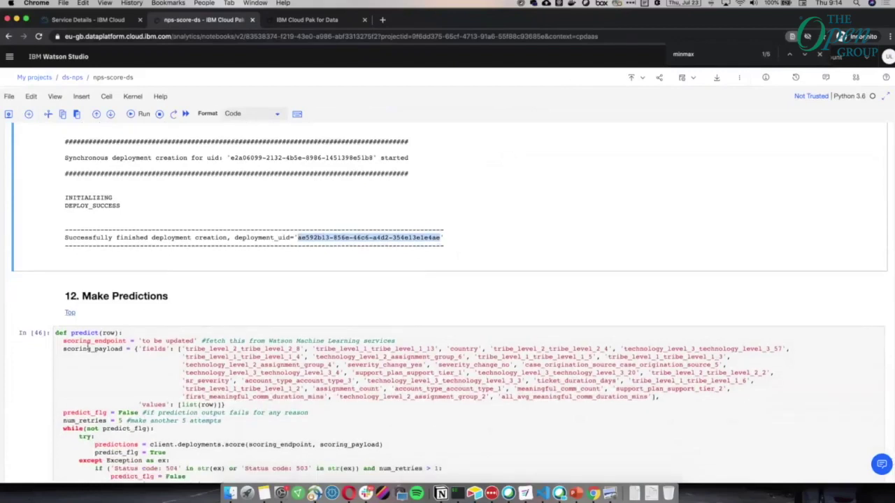
left_click(91, 341)
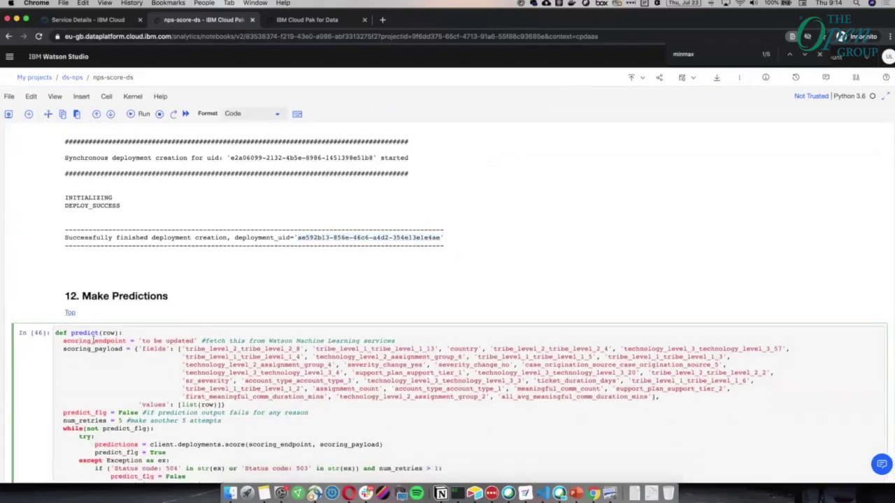
scroll(91, 341, "down", 2)
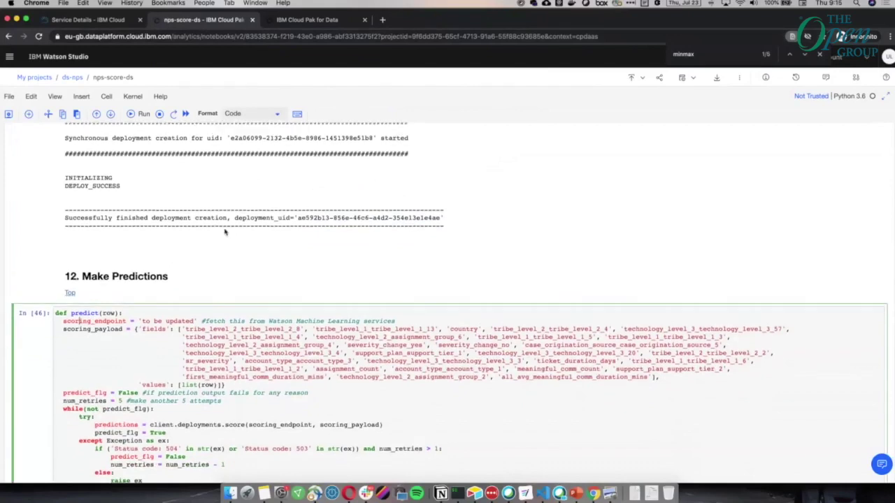
scroll(224, 233, "up", 3)
left_click_drag(63, 272, 406, 343)
left_click(392, 278)
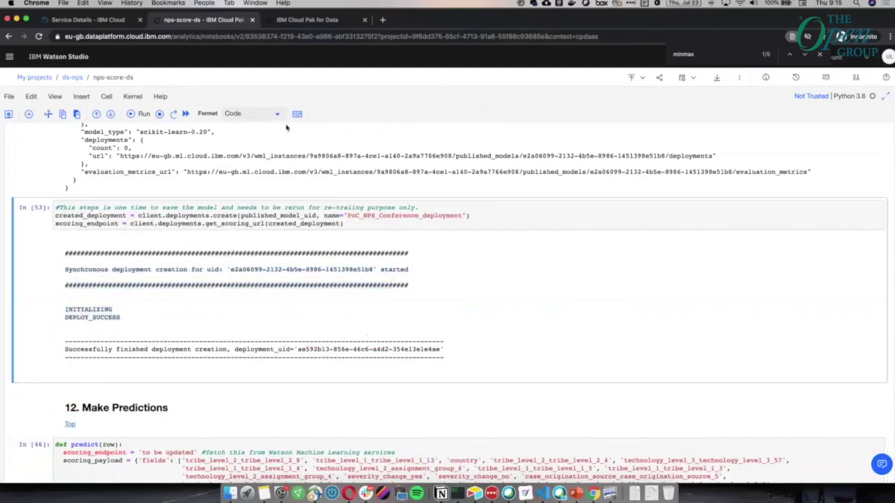
scroll(193, 379, "down", 1)
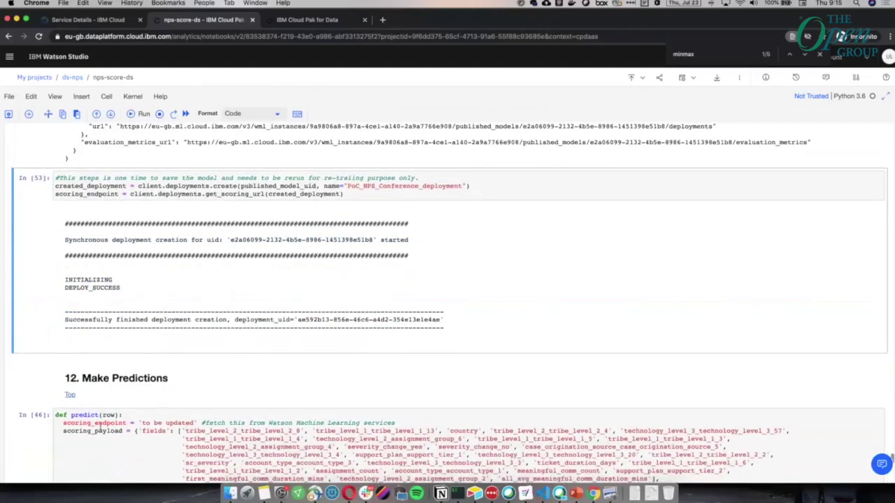
scroll(198, 238, "up", 8)
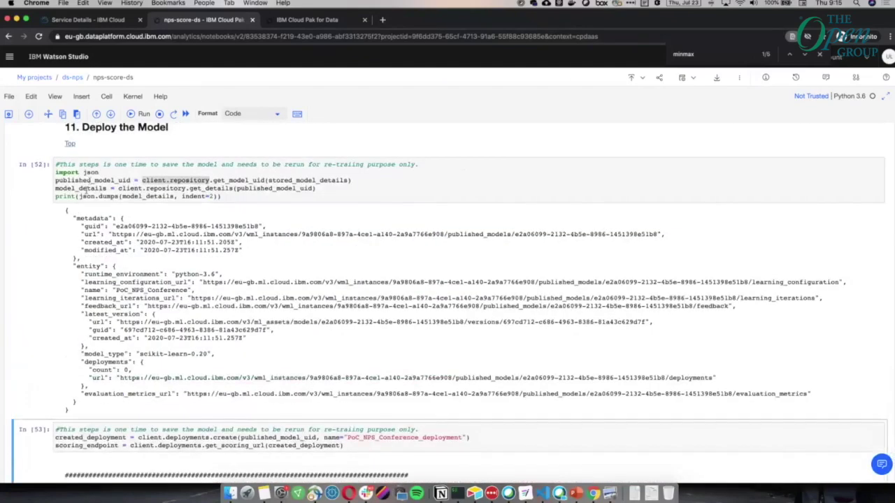
Step: Add a new cell below the deployment cell that displays the scoring_endpoint value
double_click(80, 438)
scroll(126, 350, "down", 5)
key("Escape")
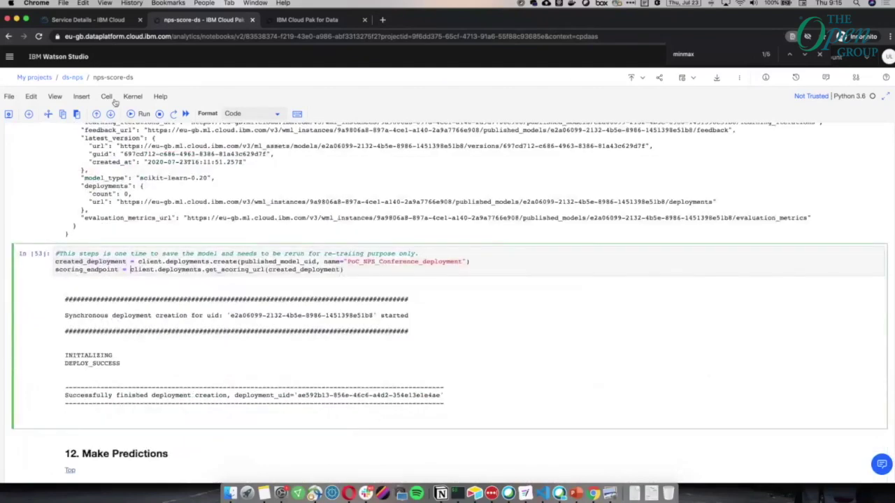
left_click(82, 96)
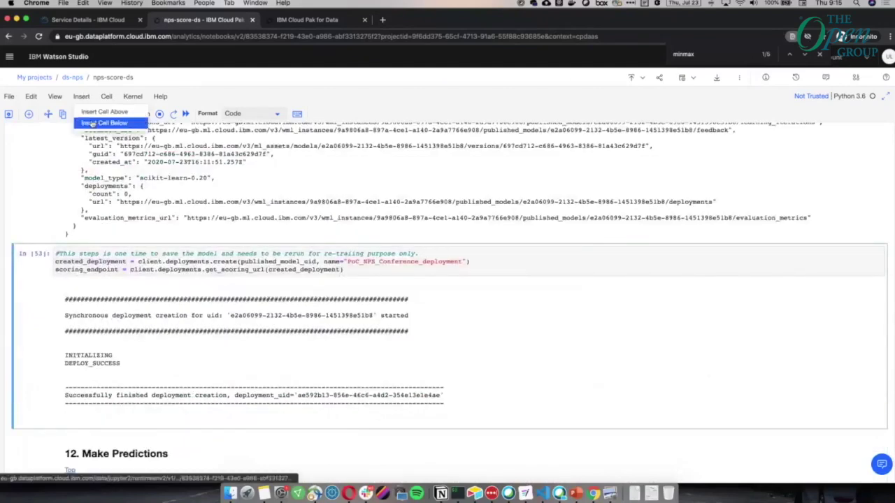
left_click(91, 123)
left_click(84, 437)
type("scoring_e")
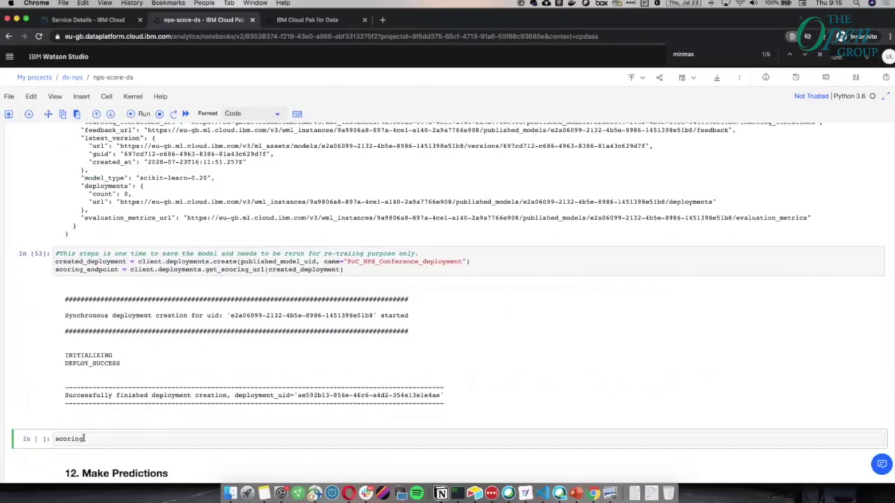
type("ndpoint")
key("shift+Return")
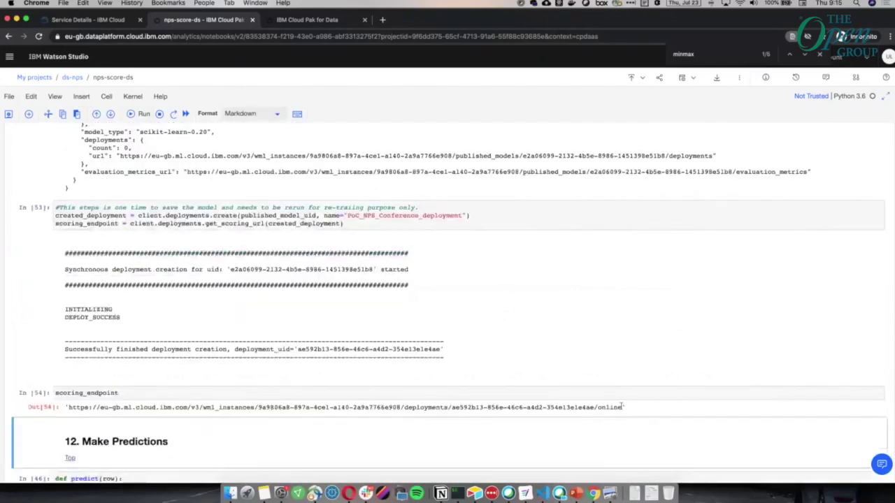
Step: Comment out the placeholder scoring_endpoint assignment inside the predict function
left_click_drag(622, 407, 69, 414)
scroll(77, 378, "down", 4)
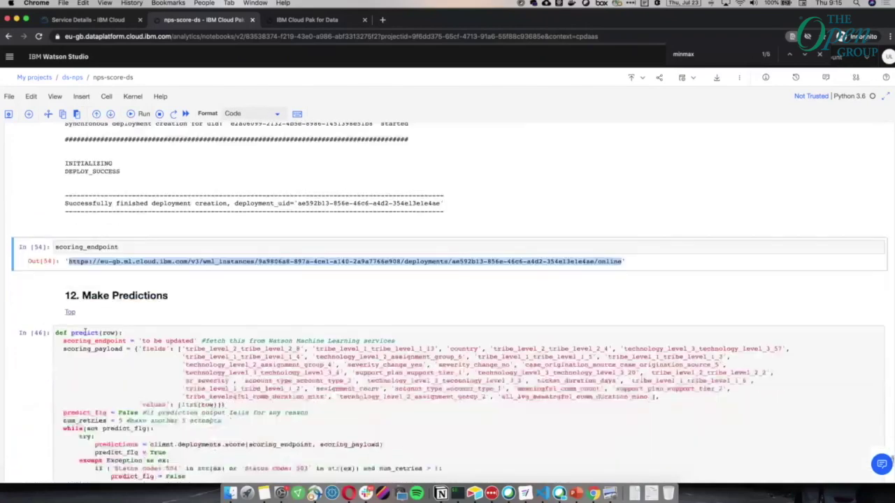
left_click(79, 340)
key("super+slash")
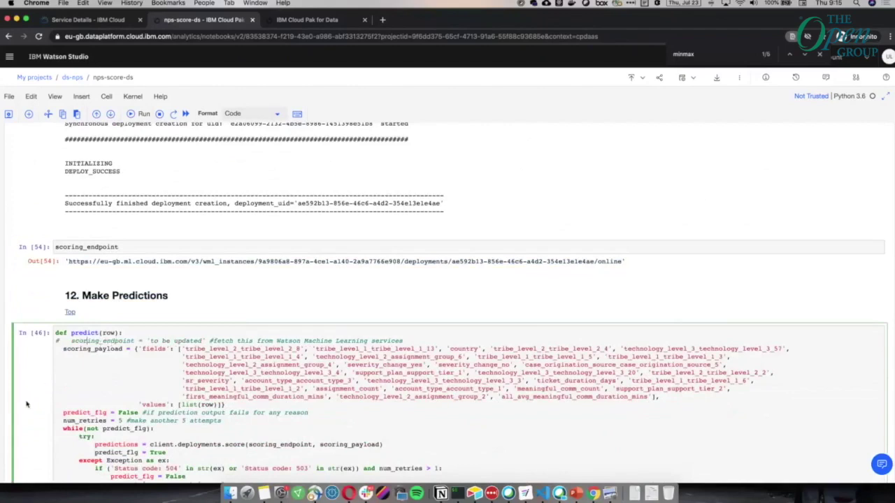
Step: Review the scoring_payload dictionary and the indices on predict's return line
scroll(26, 404, "down", 2)
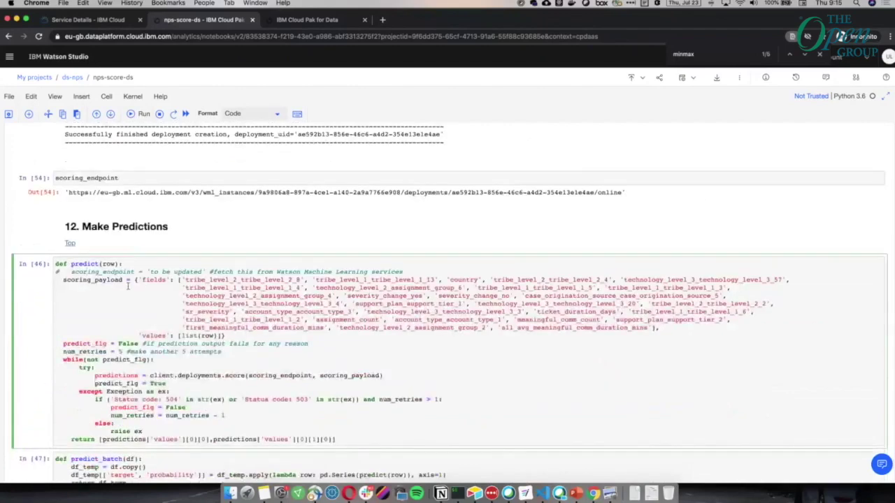
left_click_drag(135, 280, 227, 335)
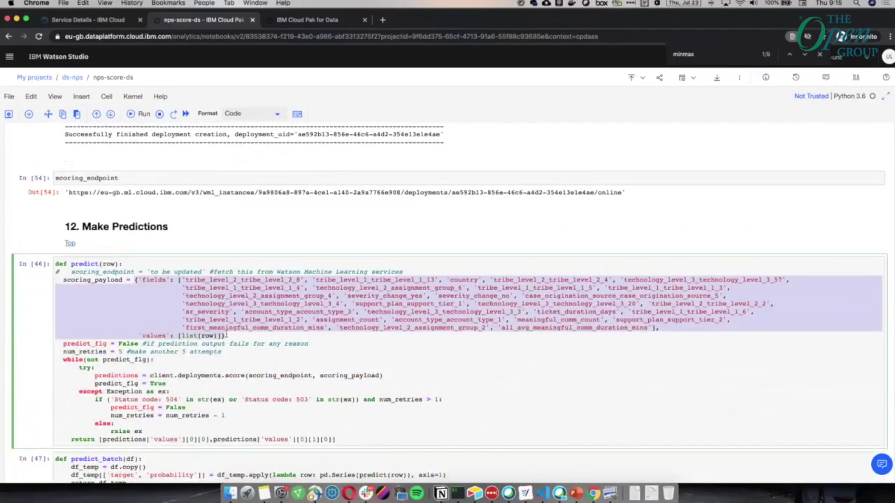
scroll(217, 356, "down", 2)
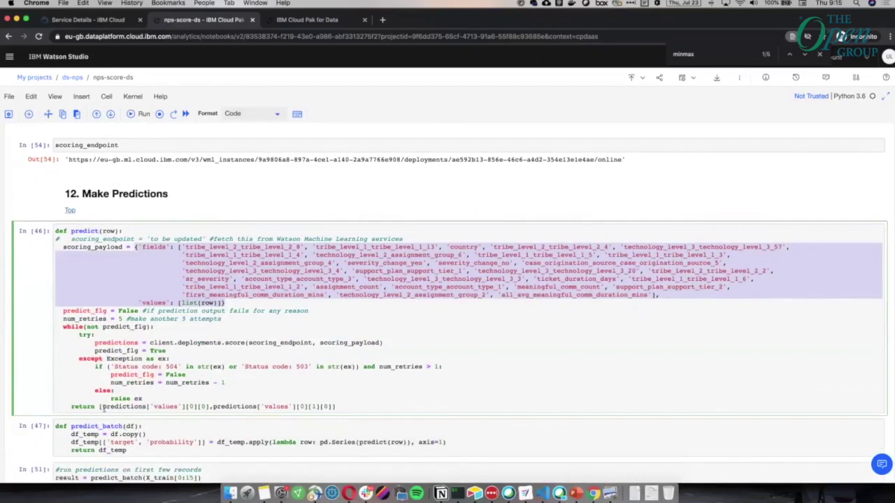
left_click_drag(103, 411, 205, 407)
left_click(335, 407)
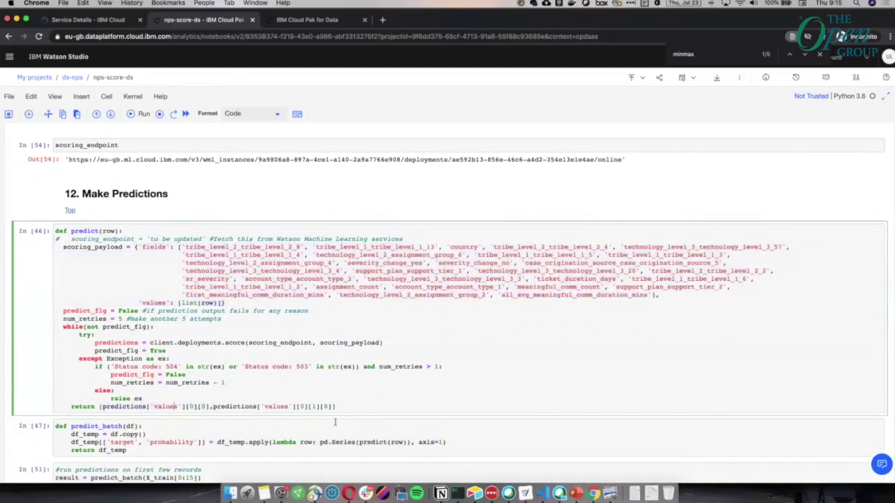
scroll(339, 391, "down", 5)
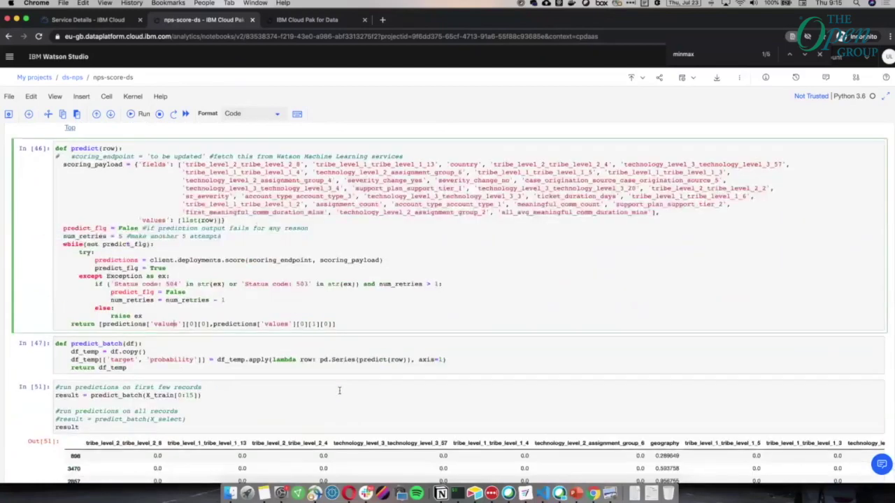
left_click_drag(333, 325, 297, 325)
left_click(208, 326)
Step: Add a print(predictions) line after raise ex and run the predict cell
left_click(158, 316)
key("Return")
key("BackSpace")
key("BackSpace")
key("BackSpace")
key("BackSpace")
key("BackSpace")
type("print")
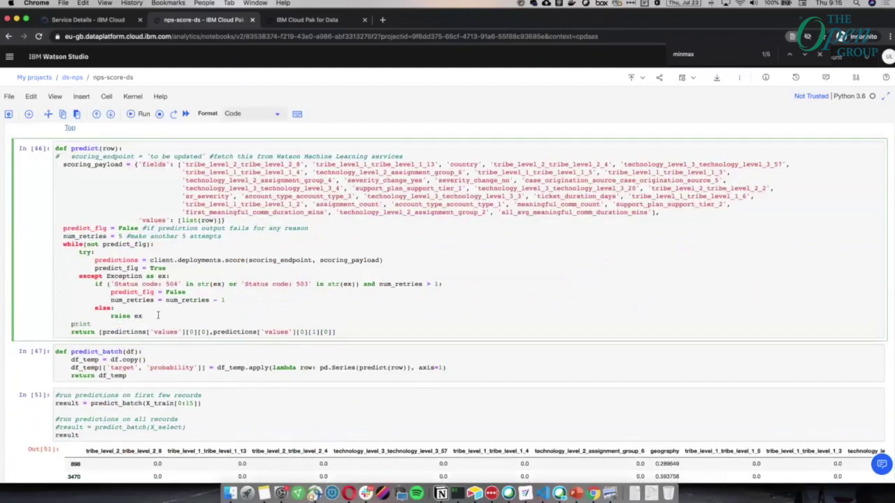
type("(predictions")
left_click(96, 148)
left_click(139, 113)
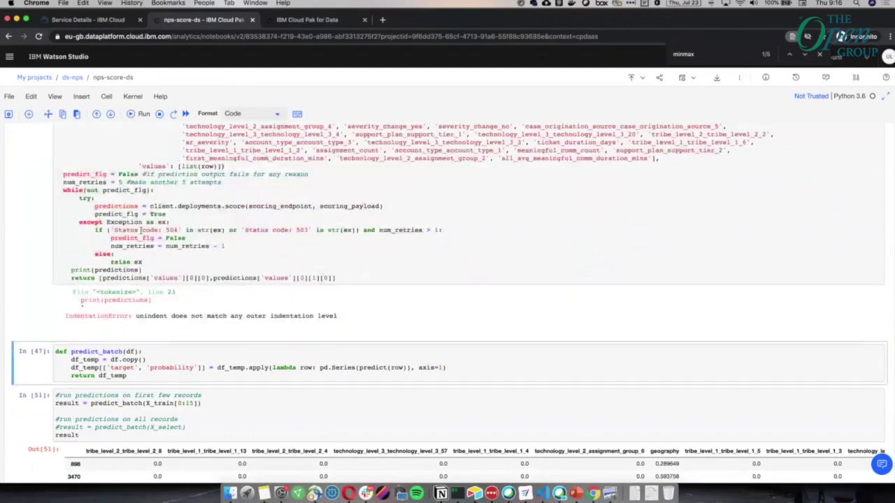
Step: Remove the print(predictions) line and its leftover blank line, then rerun predict
left_click(70, 271)
left_click(70, 272)
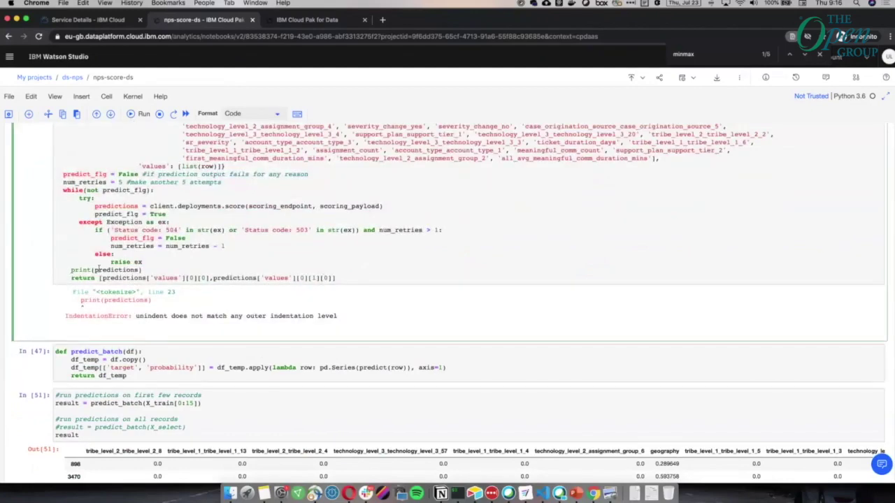
scroll(100, 270, "up", 2)
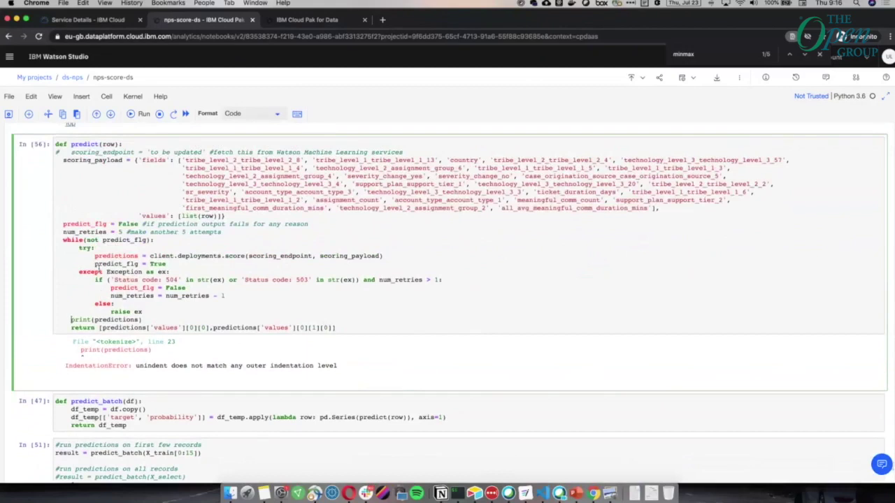
key("shift+End")
key("Delete")
key("BackSpace")
key("BackSpace")
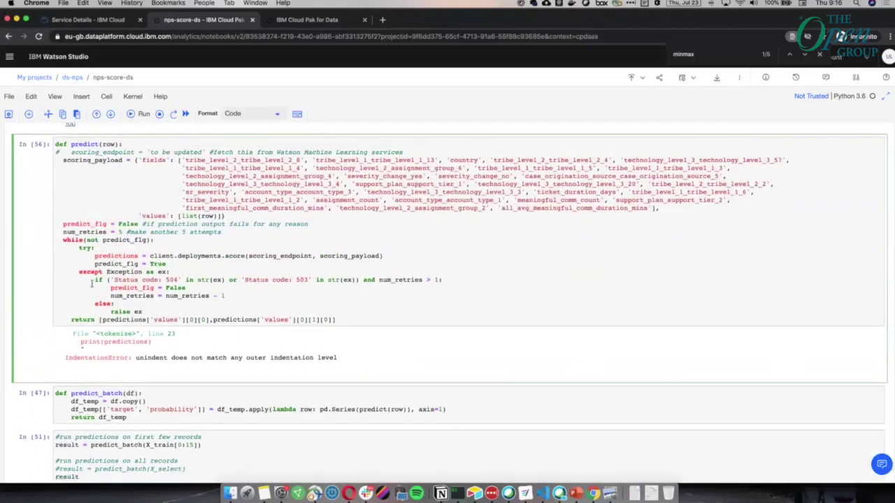
left_click(136, 115)
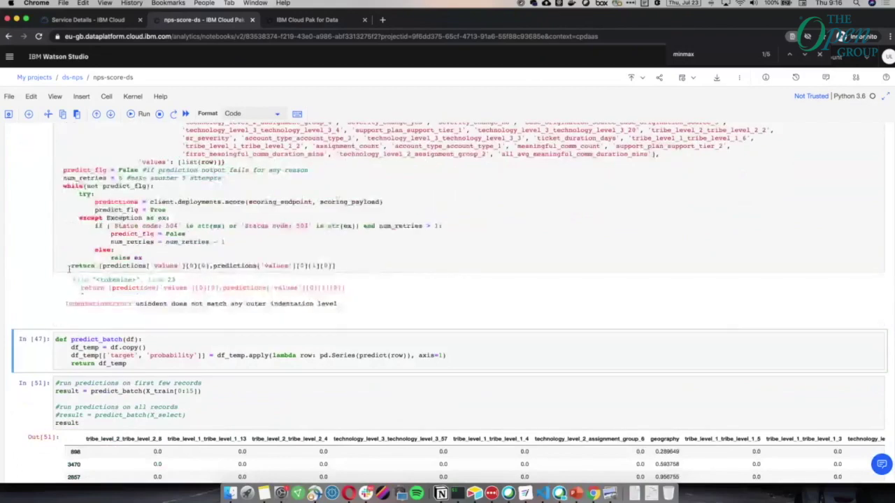
Step: Fix the indentation of the predict_flg, num_retries, while and return lines, then rerun predict
left_click(70, 177)
left_click_drag(64, 171, 70, 186)
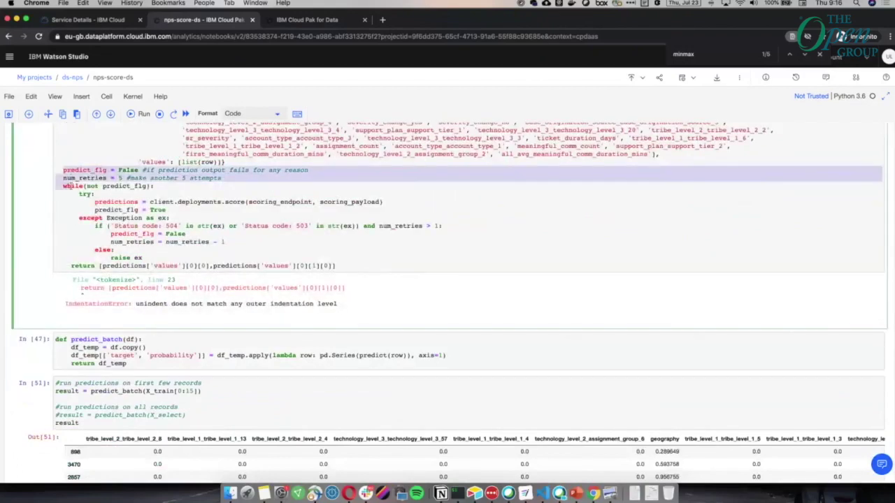
key("Tab")
scroll(143, 207, "up", 2)
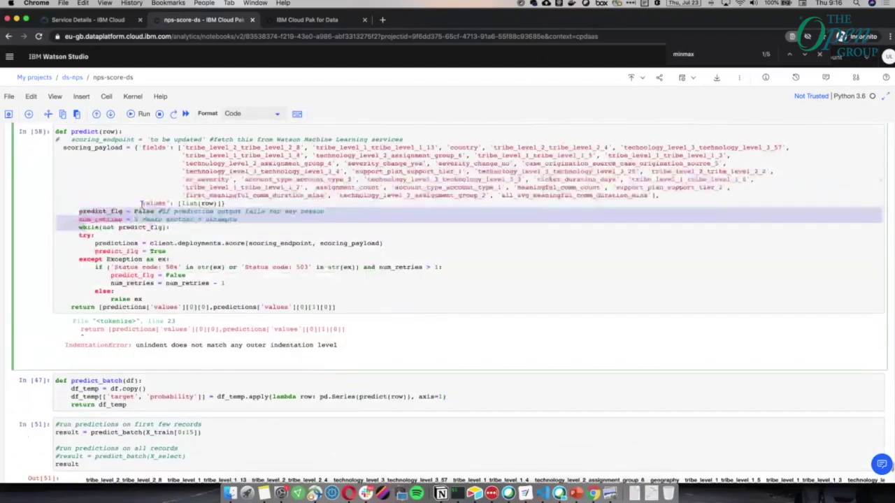
key("shift+Tab")
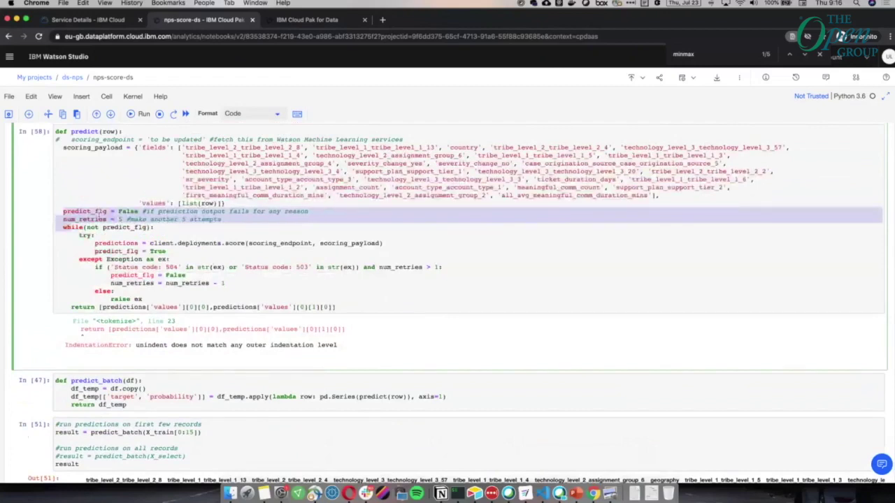
left_click(73, 306)
key("BackSpace")
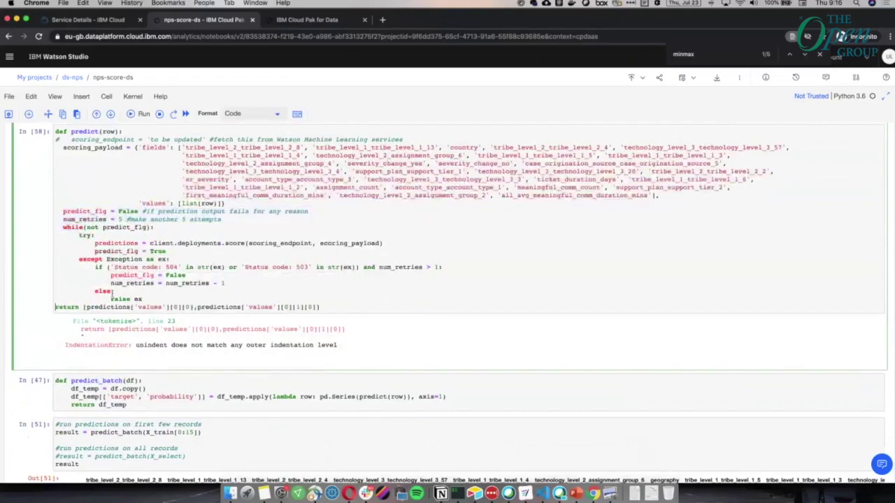
key("Tab")
key("BackSpace")
key("BackSpace")
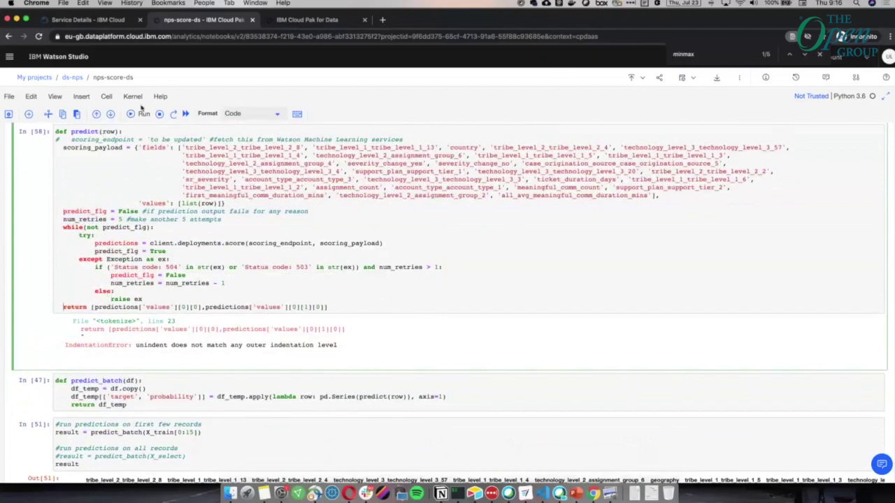
left_click(142, 113)
Step: Insert print(predictions) just before the return statement and run the predict cell
scroll(104, 294, "up", 1)
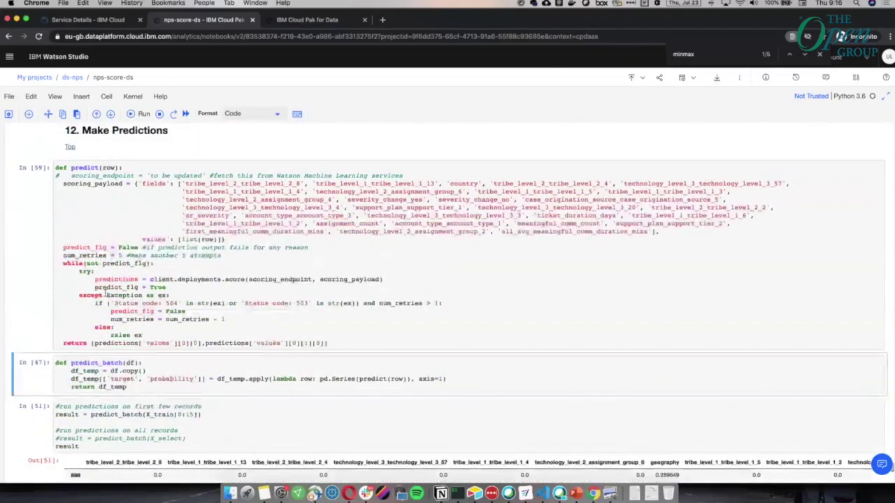
left_click(175, 332)
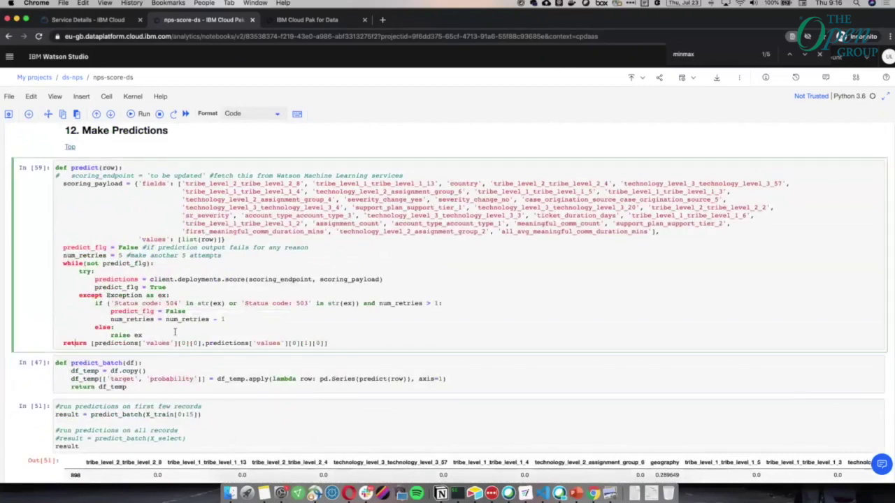
key("Return")
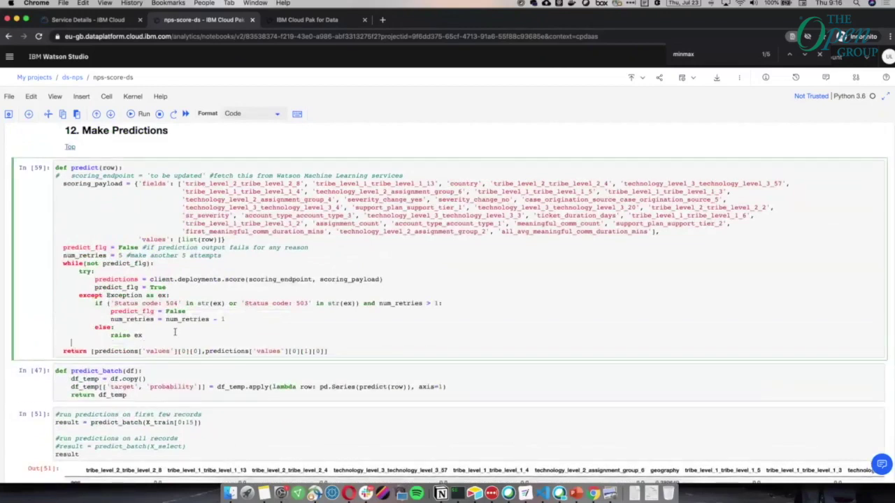
type("print()predictions")
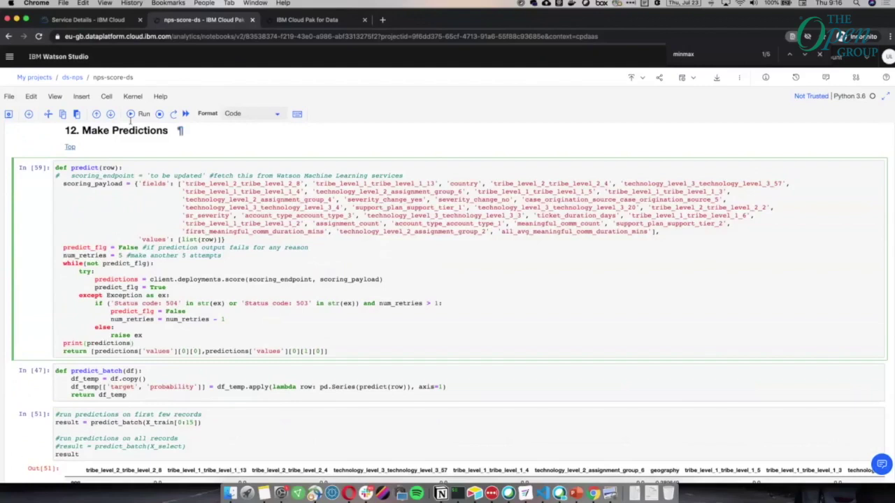
left_click(137, 114)
Step: Re-run predict_batch's definition, then score X_train[0:15] to print responses and the 15-row table
scroll(118, 371, "down", 1)
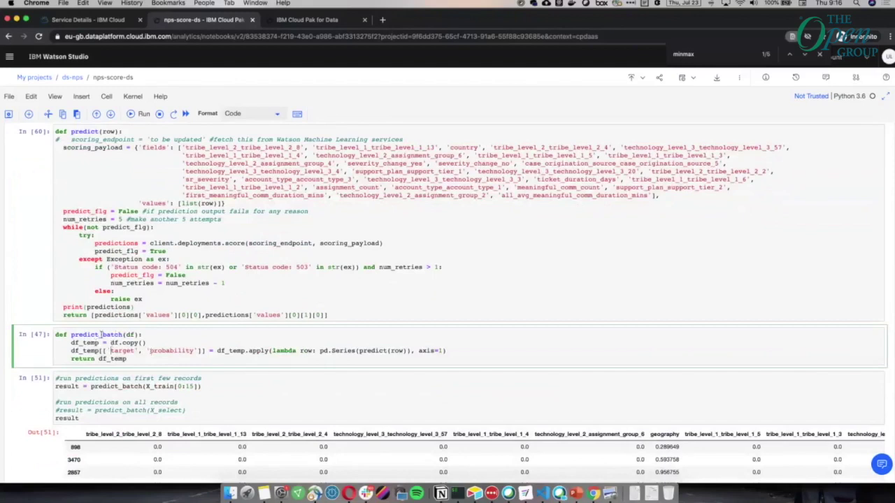
double_click(370, 350)
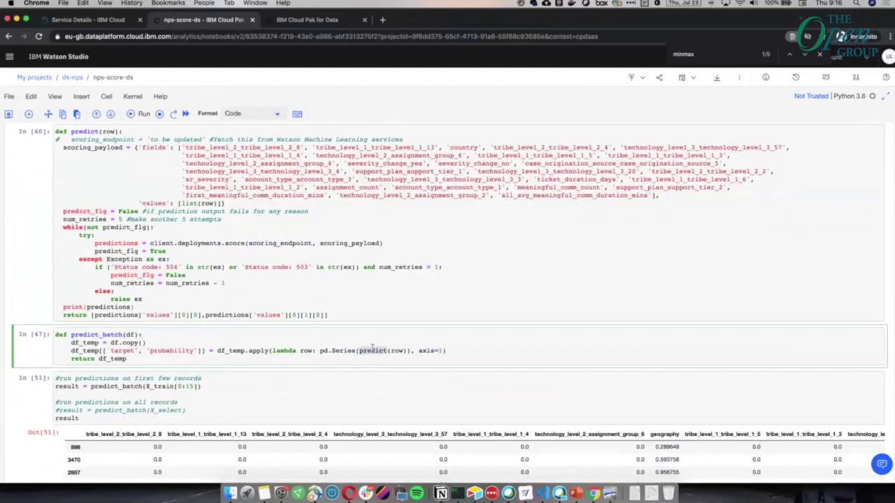
left_click(138, 113)
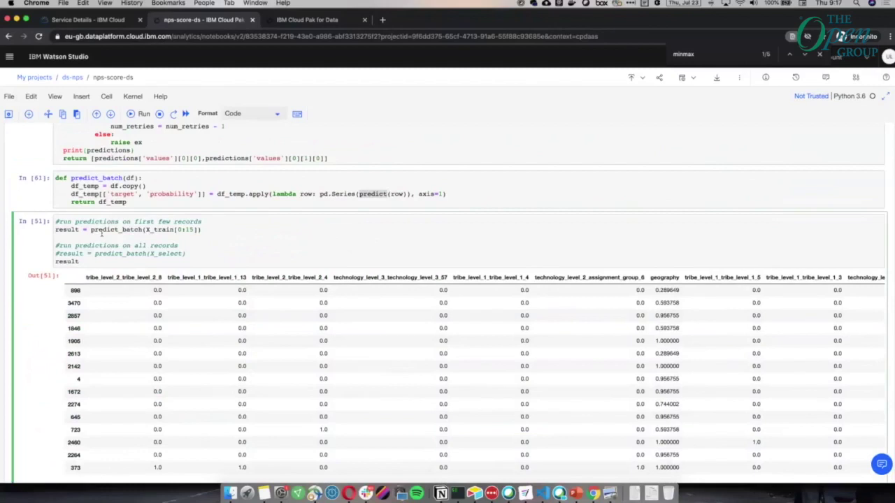
left_click_drag(91, 230, 177, 231)
double_click(161, 231)
left_click(138, 114)
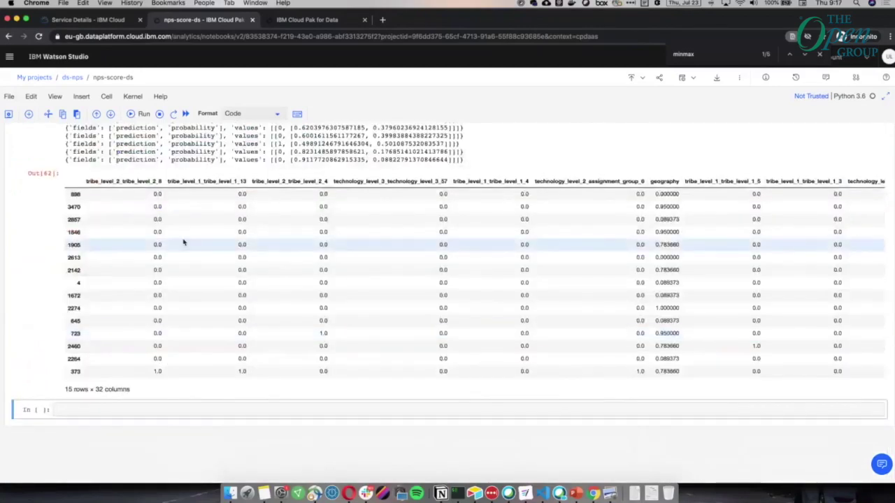
scroll(184, 242, "up", 10)
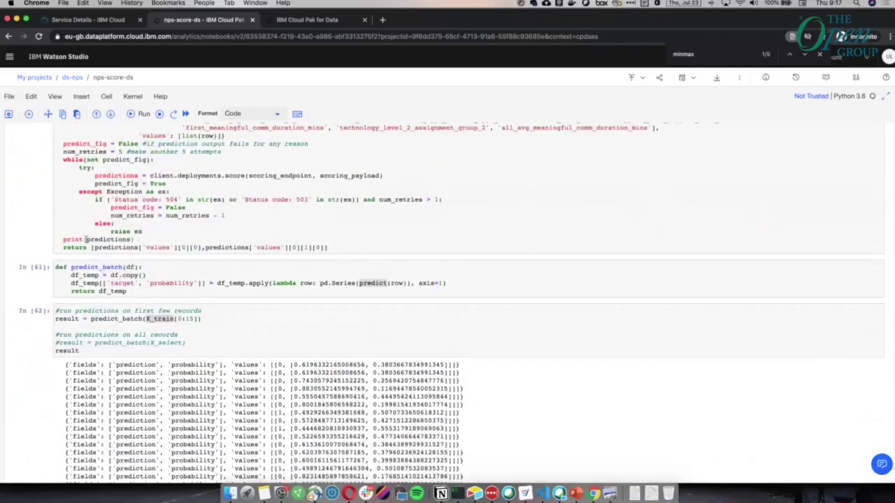
left_click_drag(60, 241, 63, 248)
scroll(90, 300, "down", 3)
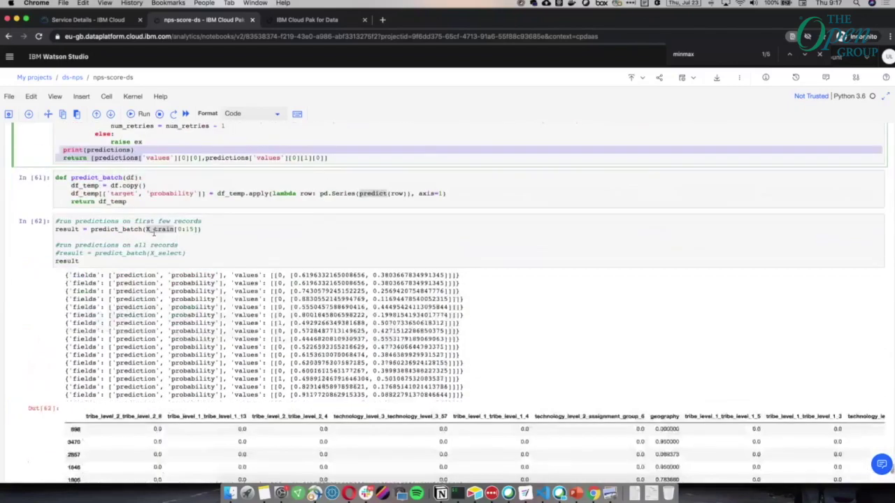
left_click(123, 303)
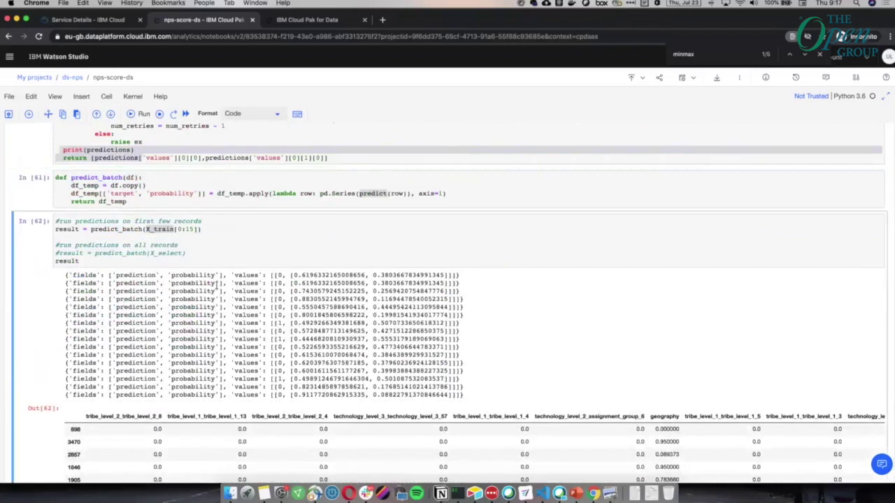
scroll(181, 196, "up", 1)
left_click(200, 193)
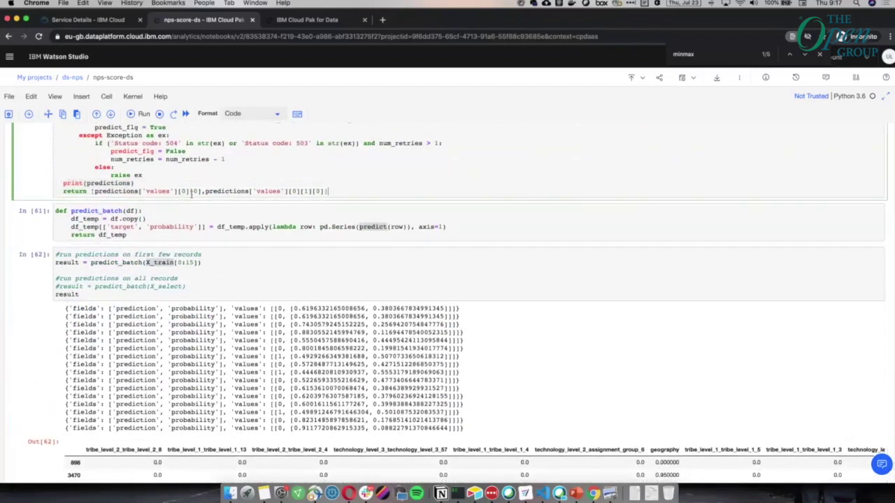
key("shift+End")
left_click_drag(288, 191, 323, 192)
left_click(272, 308)
left_click_drag(272, 309, 434, 309)
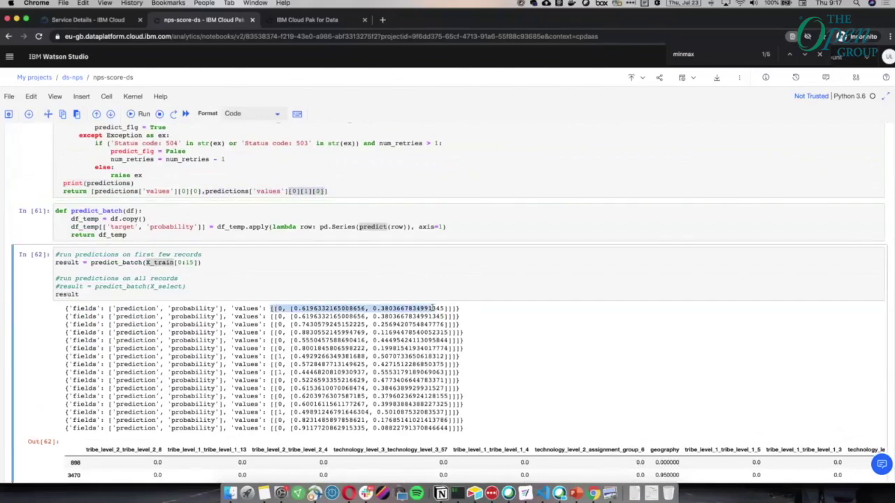
scroll(363, 371, "down", 1)
scroll(356, 374, "down", 3)
scroll(356, 374, "up", 1)
scroll(356, 375, "up", 3)
scroll(356, 376, "down", 5)
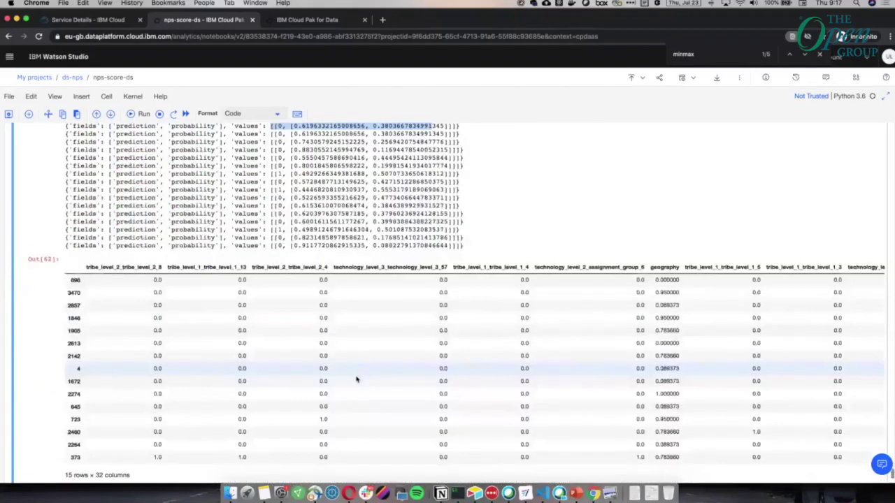
scroll(442, 357, "right", 3)
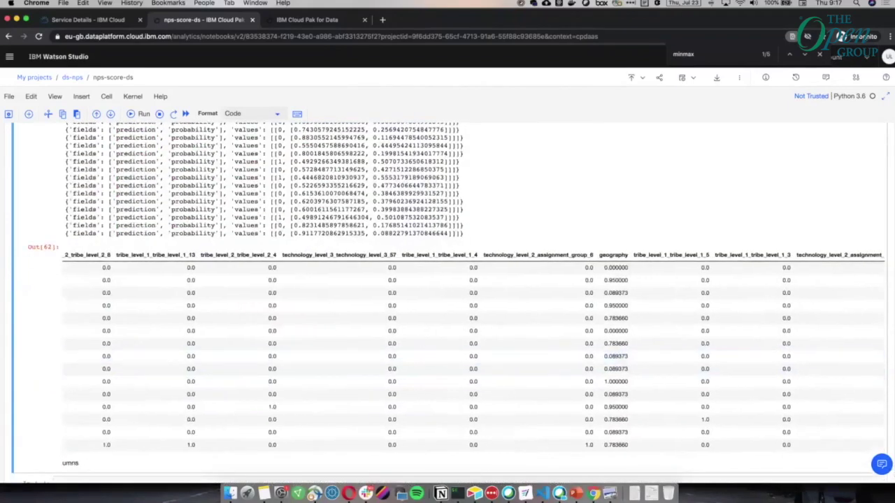
scroll(769, 314, "right", 10)
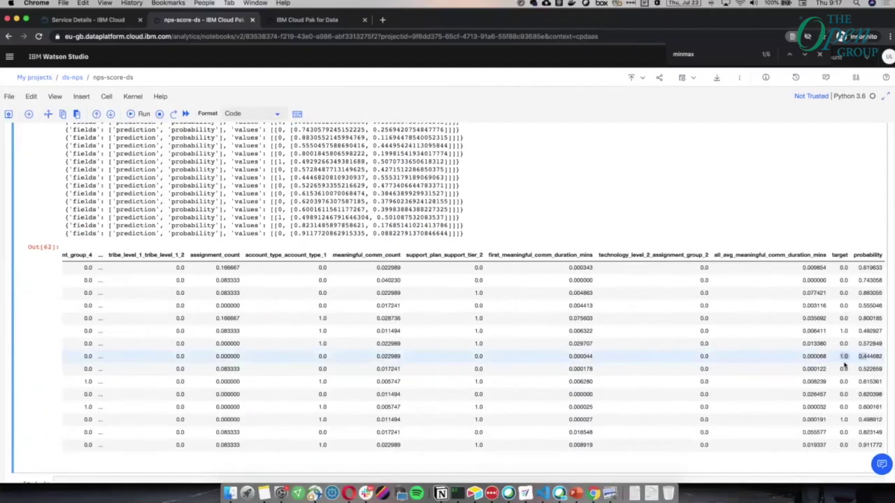
left_click_drag(844, 366, 873, 360)
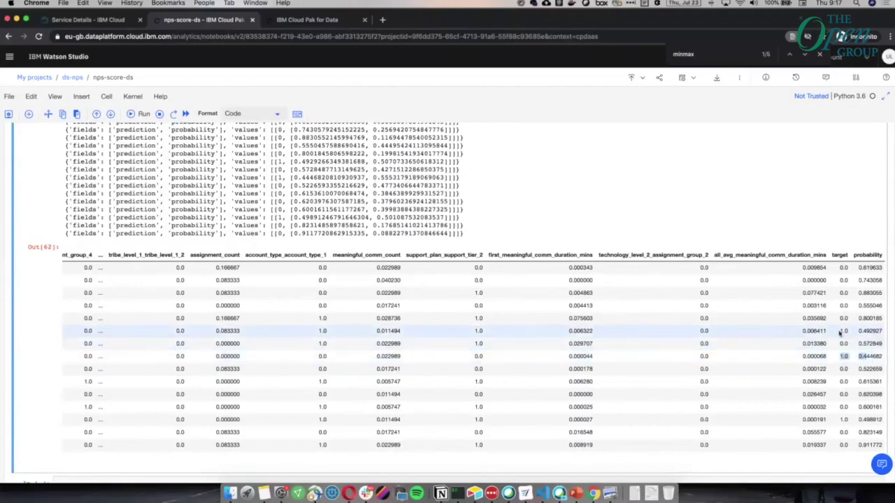
left_click_drag(840, 333, 870, 323)
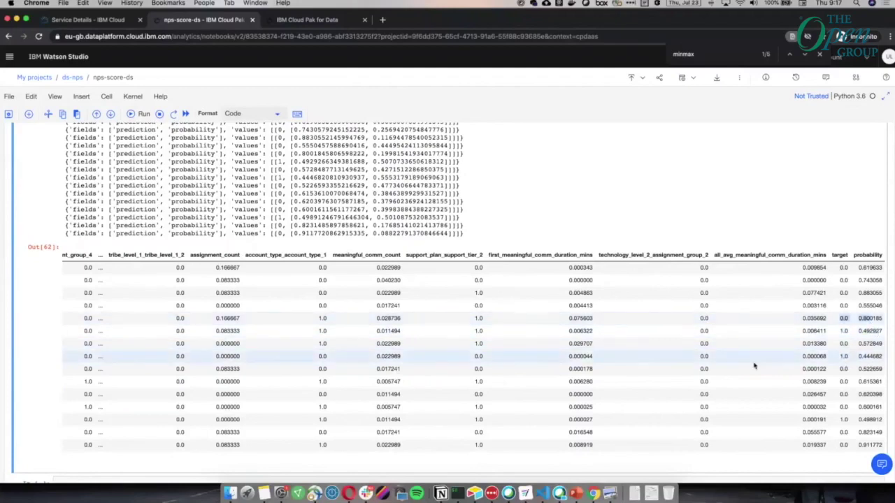
scroll(756, 366, "left", 10)
scroll(500, 315, "left", 3)
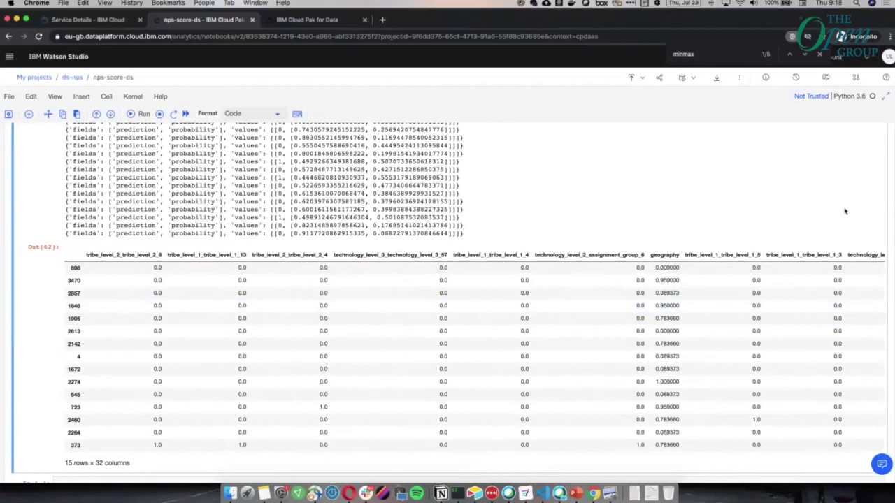
scroll(396, 360, "down", 4)
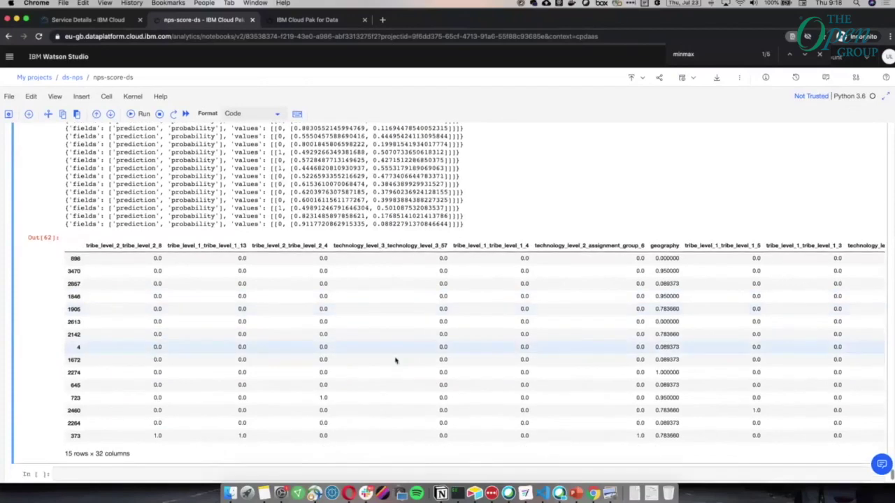
Step: Scroll back to the wml_credentials cell under Save the Model, then switch to PowerPoint
scroll(395, 360, "up", 10)
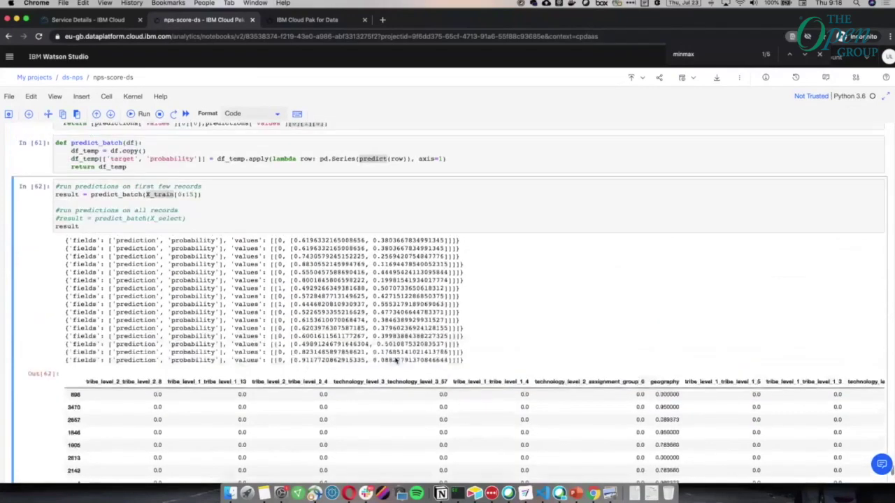
scroll(395, 360, "up", 5)
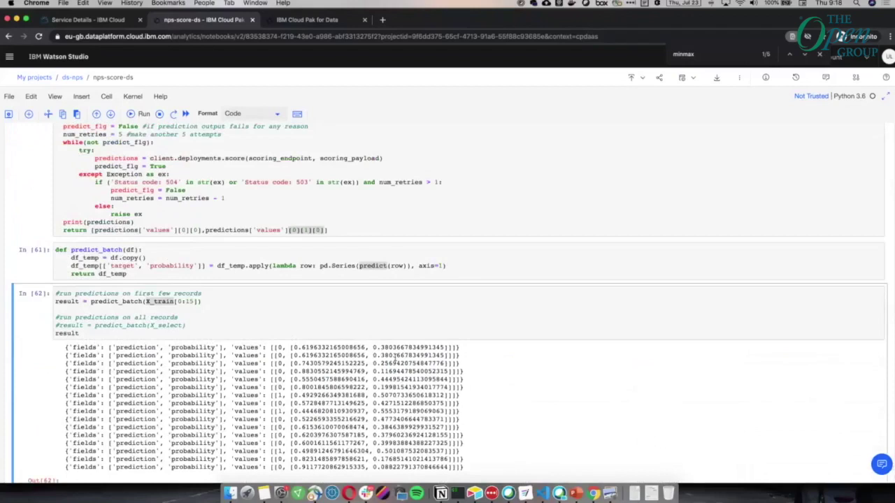
scroll(396, 360, "up", 12)
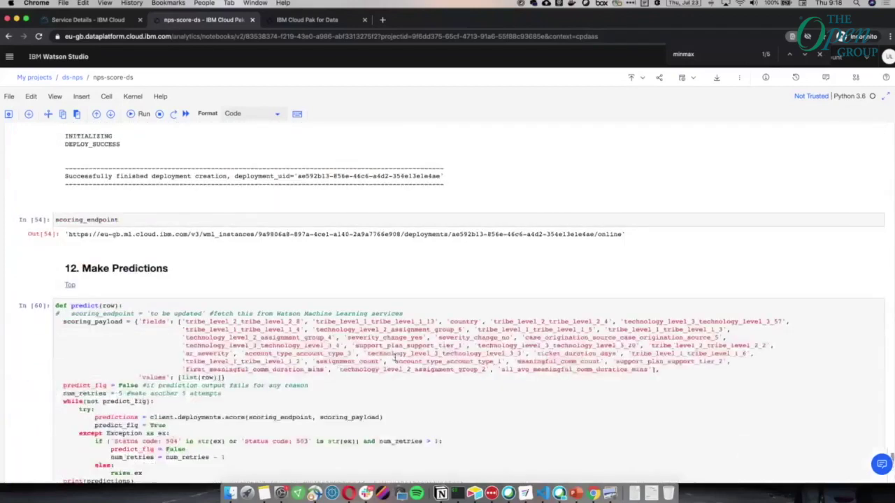
scroll(395, 358, "up", 20)
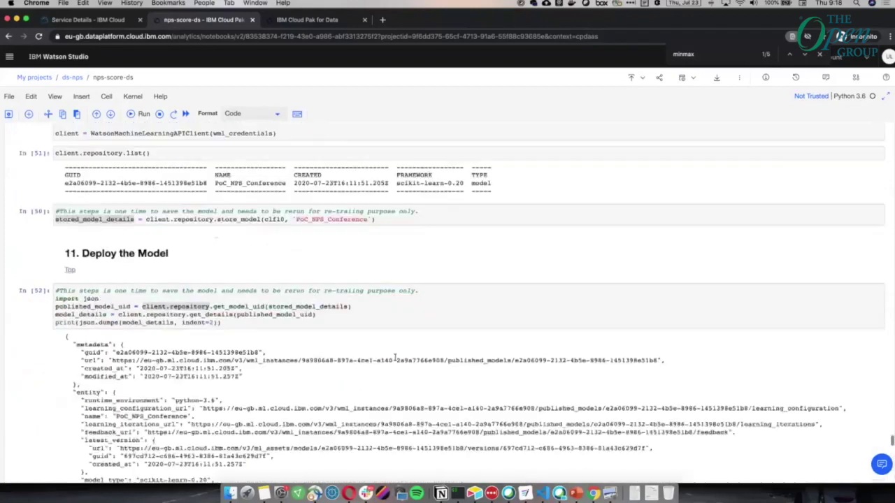
scroll(396, 358, "up", 9)
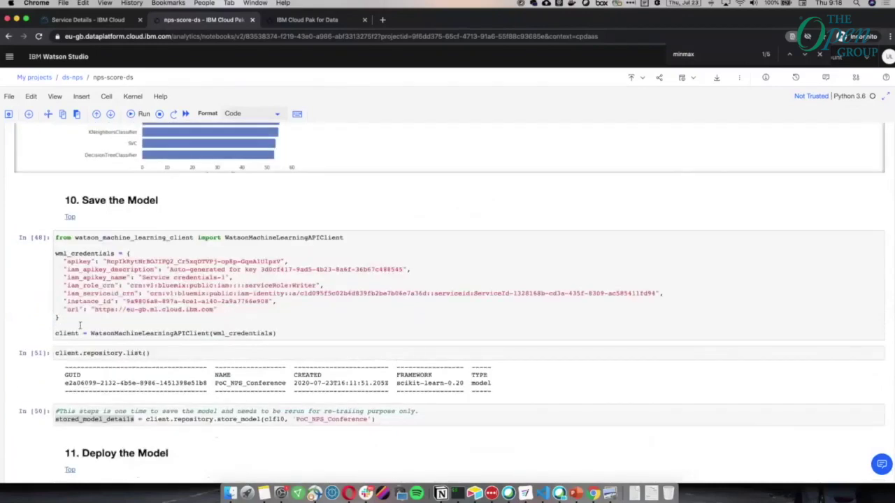
left_click_drag(79, 326, 129, 253)
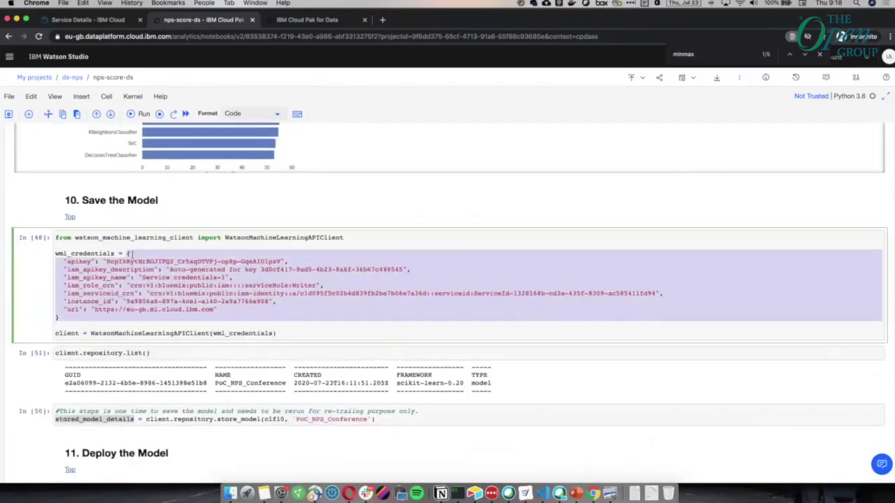
left_click(121, 316)
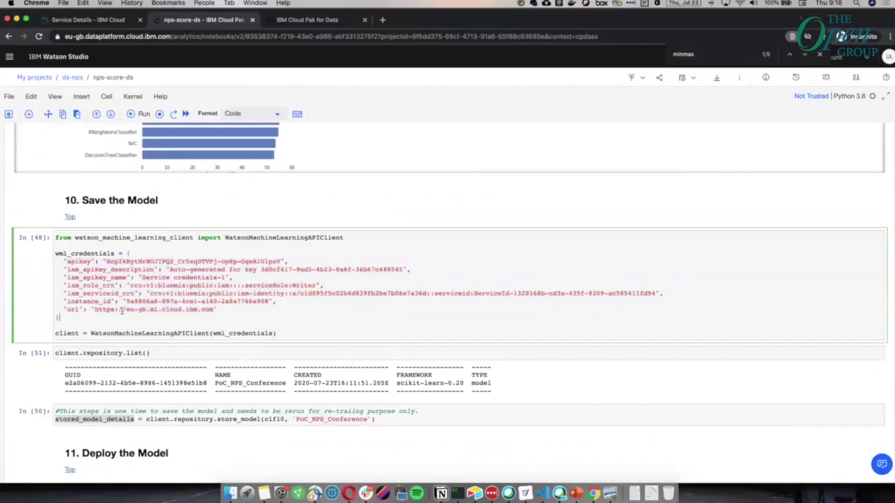
key("super+Tab")
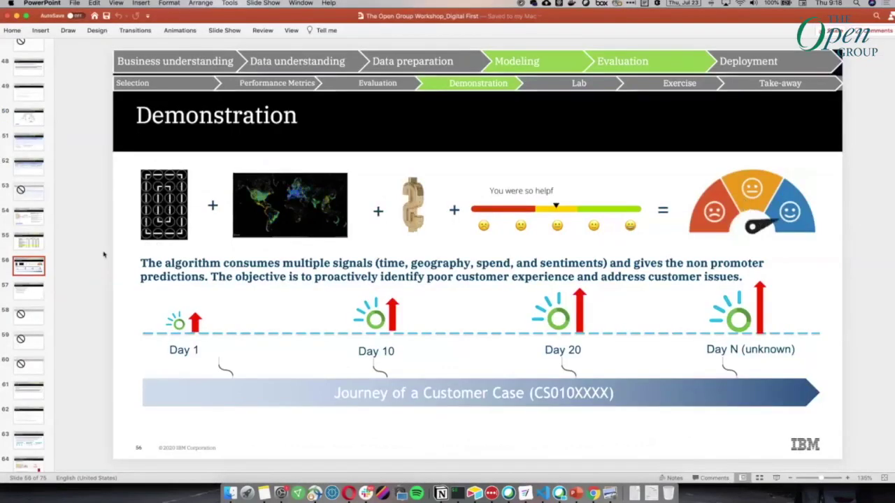